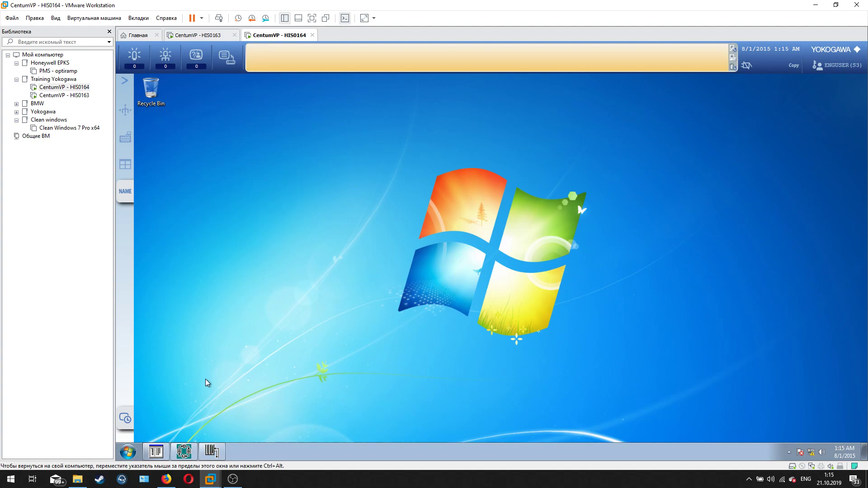
- Show the HIS0164 virtual machine in full screen and bring up the System View window
mouse_move(193, 452)
left_click_drag(361, 145, 606, 352)
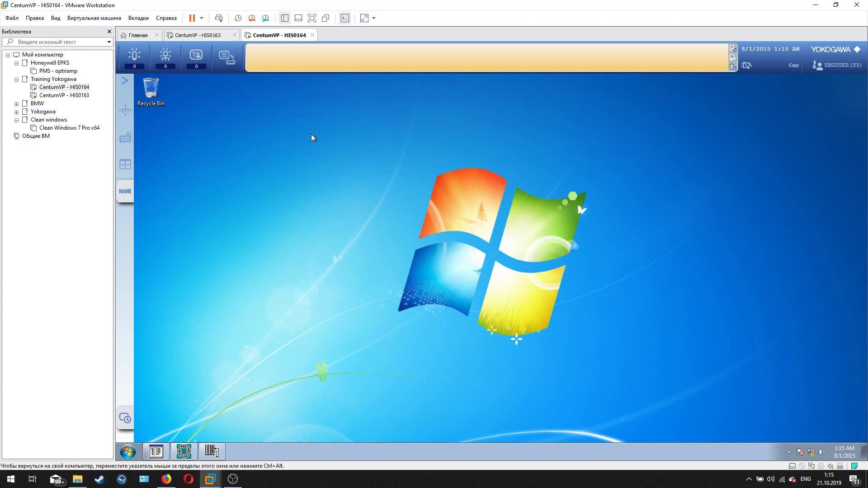
left_click(312, 19)
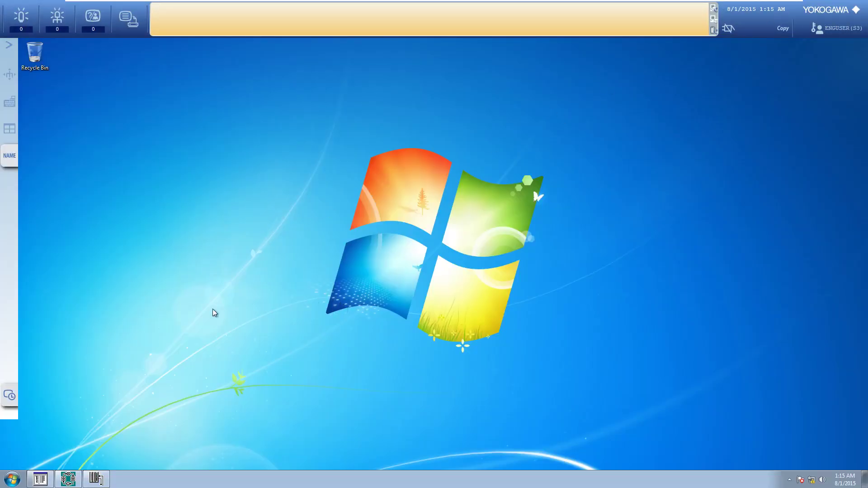
left_click(44, 479)
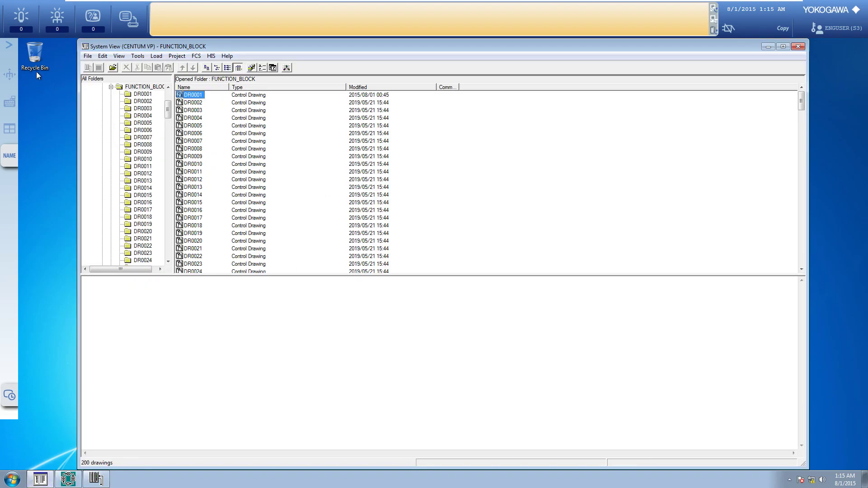
left_click(197, 56)
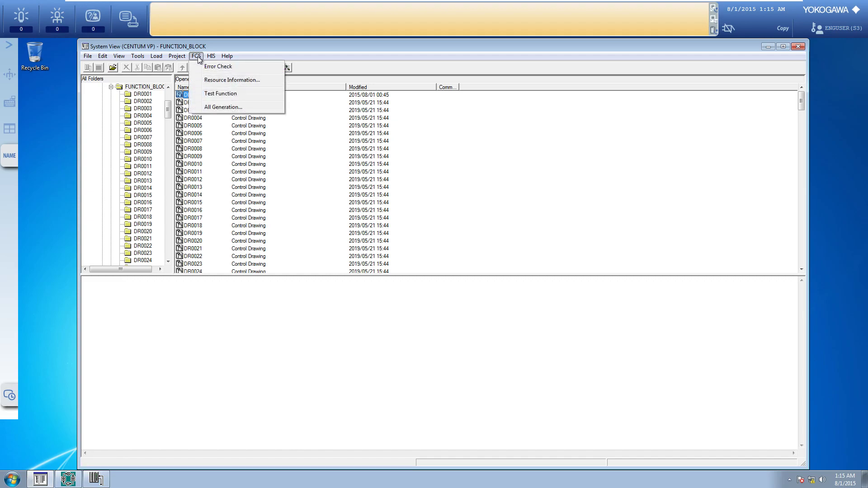
left_click(213, 376)
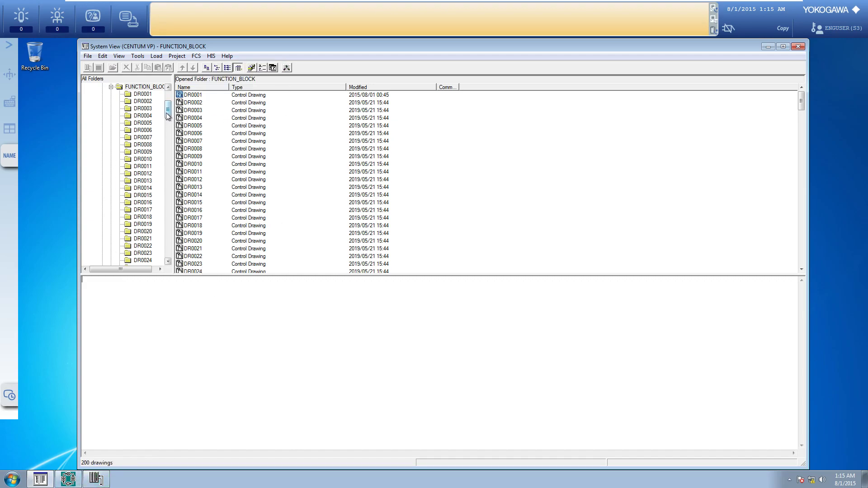
- Open the 1AAI141-S current input module of NODE1 in FCS0101 and examine its channel labels
scroll(168, 113, "up", 4)
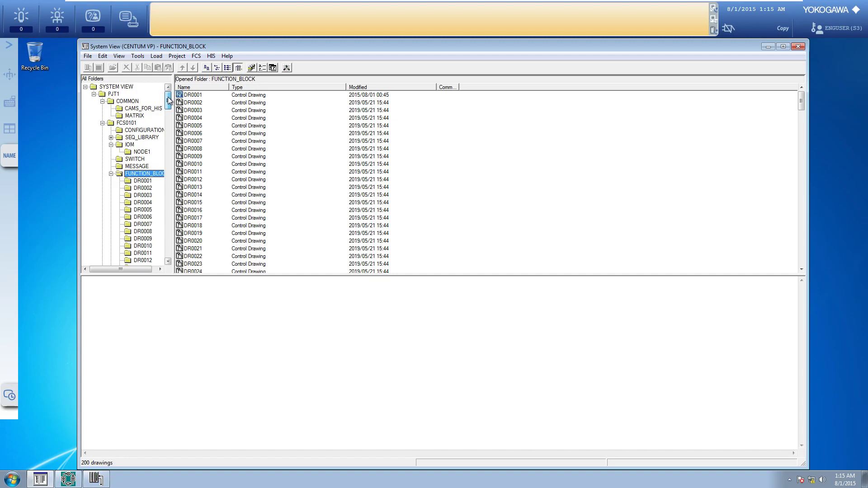
left_click(111, 174)
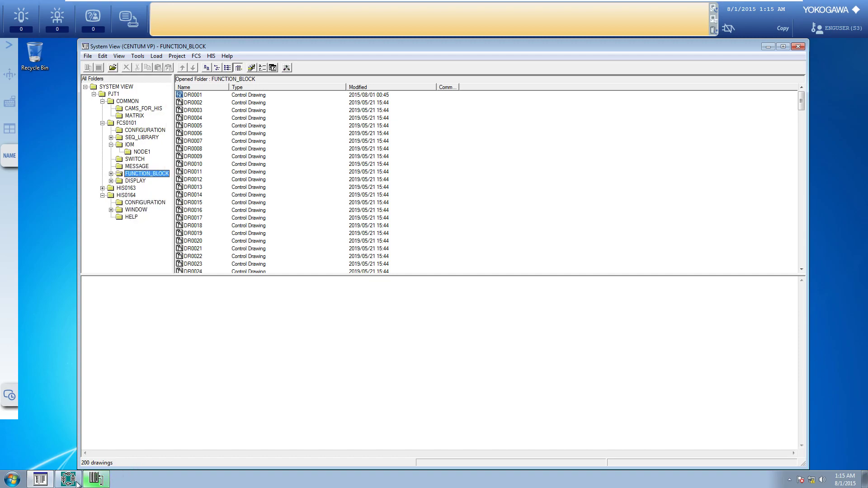
left_click(141, 152)
double_click(194, 97)
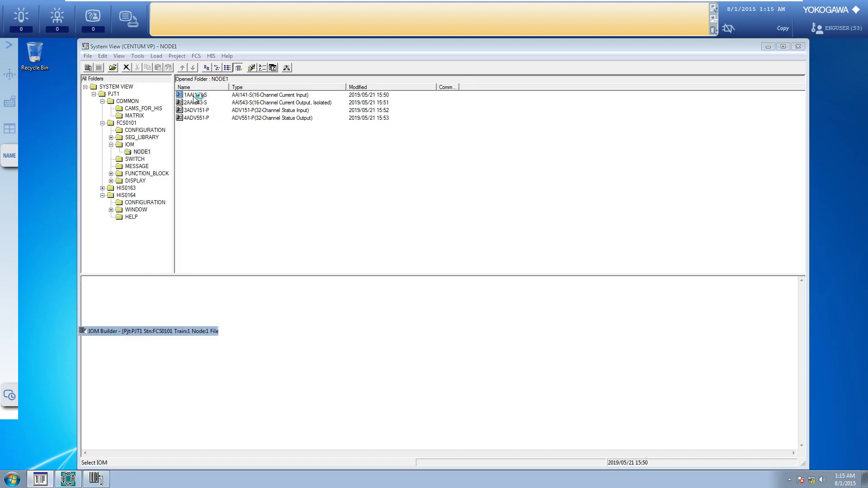
left_click_drag(404, 312, 793, 382)
key("Tab")
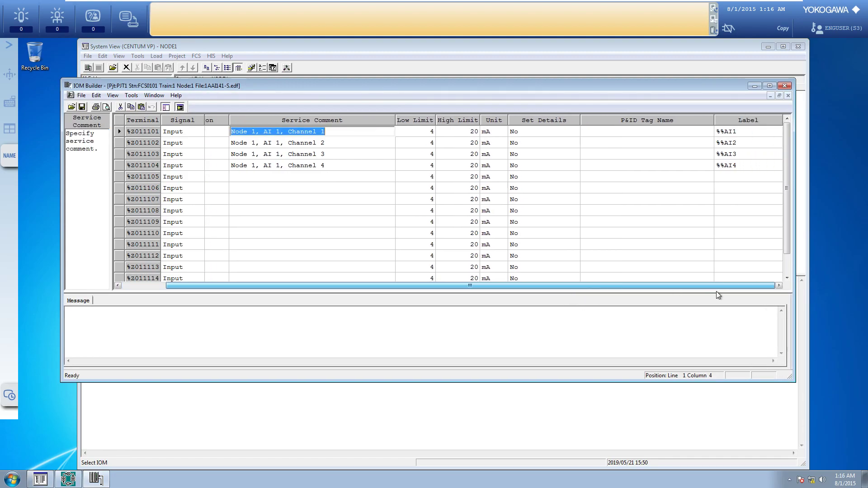
left_click(784, 86)
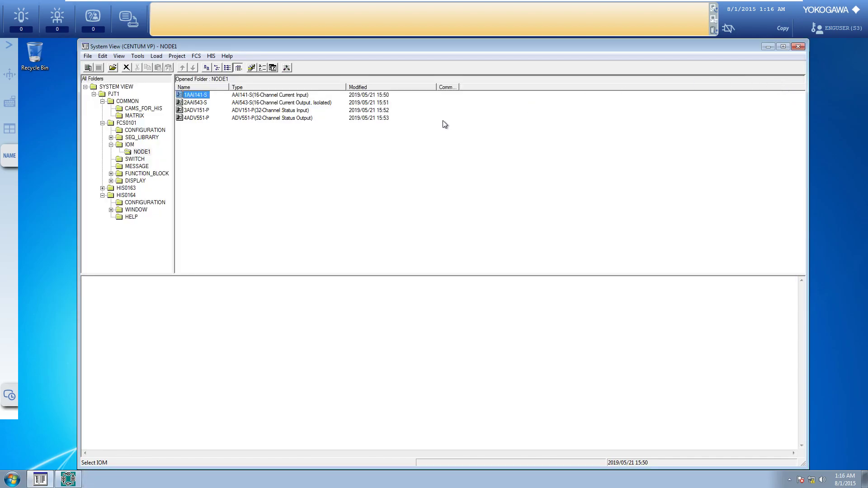
- Examine the tag names in the 3ADV151-P status input and 4ADV551-P status output modules
left_click(193, 103)
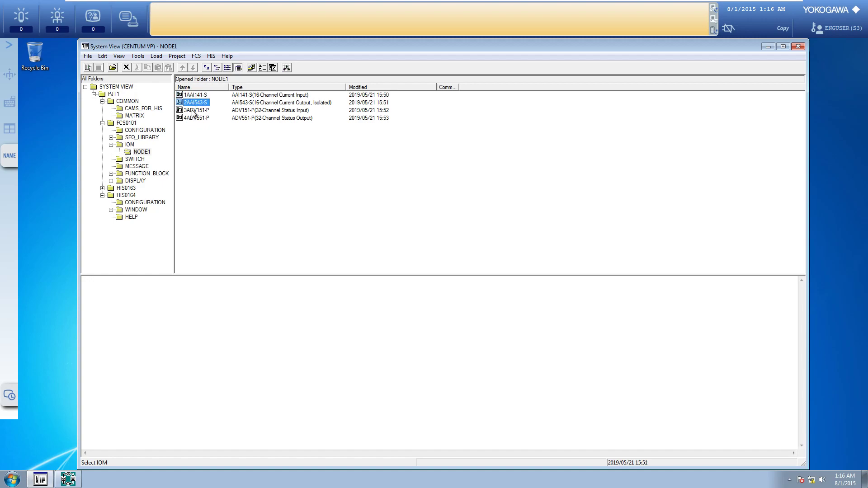
double_click(193, 112)
left_click_drag(446, 285, 764, 80)
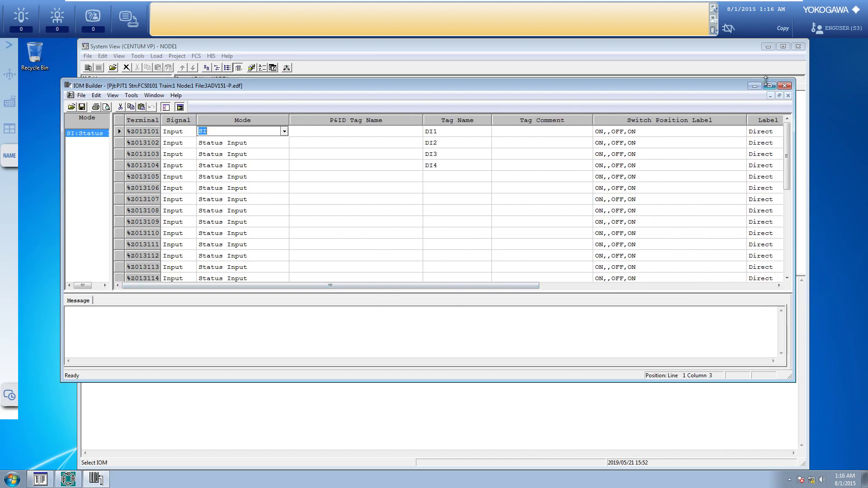
left_click(783, 86)
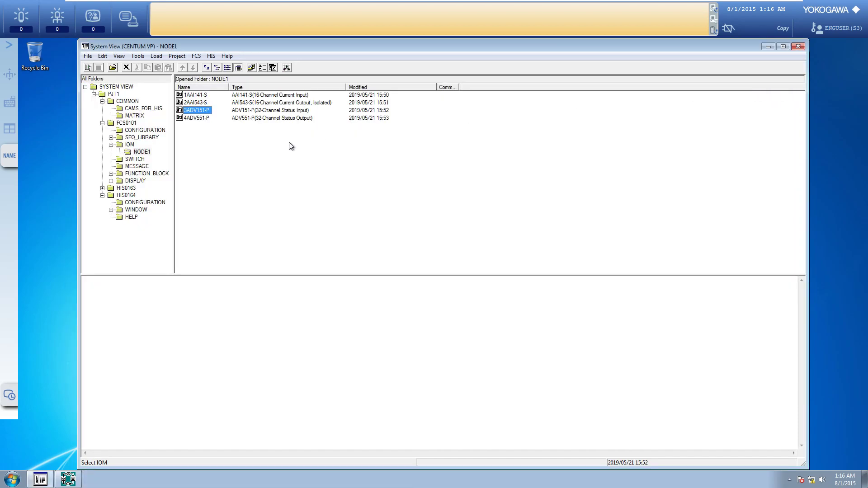
double_click(199, 118)
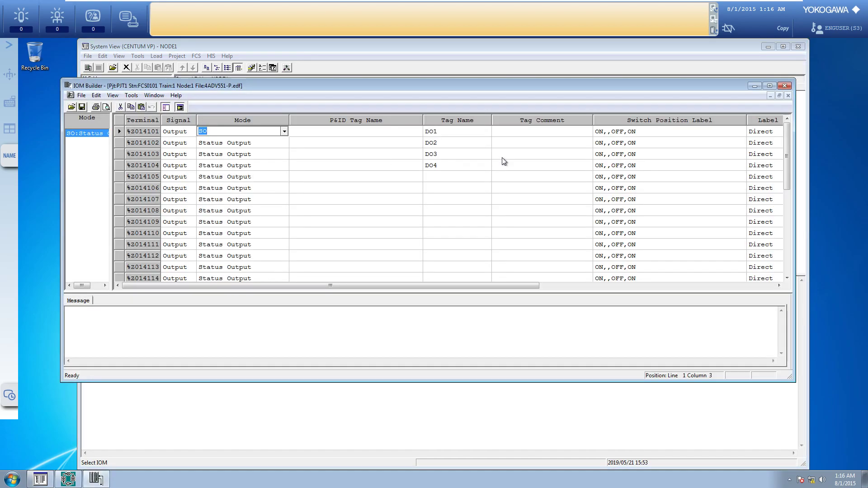
left_click(783, 85)
- Open the 2AAI543-S current output module, examine its service comments and labels, and close it
left_click(194, 103)
double_click(194, 103)
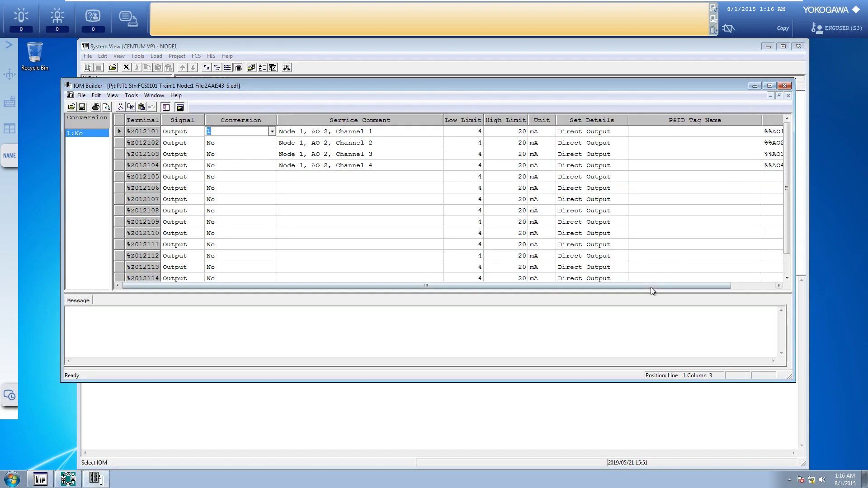
key("Tab")
left_click_drag(650, 286, 712, 290)
left_click(784, 85)
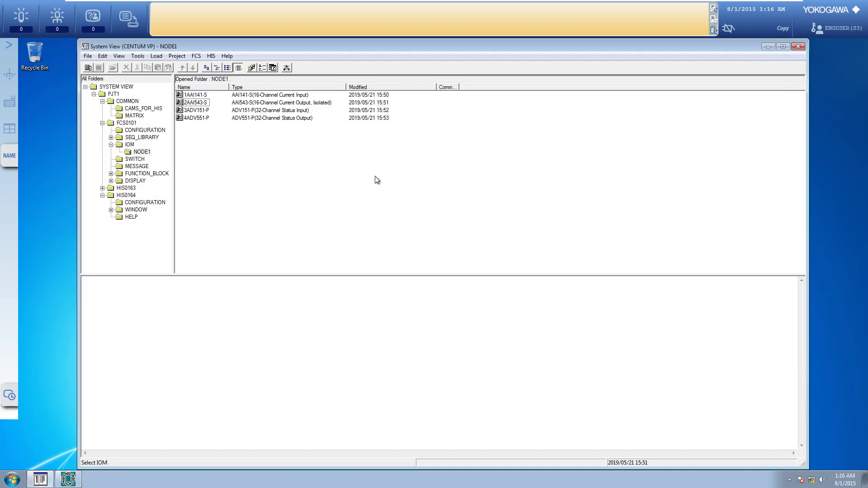
- Open control drawing DR0001 from FUNCTION_BLOCK in an enlarged window, review its logic, and close it
left_click(134, 174)
double_click(134, 173)
left_click(194, 95)
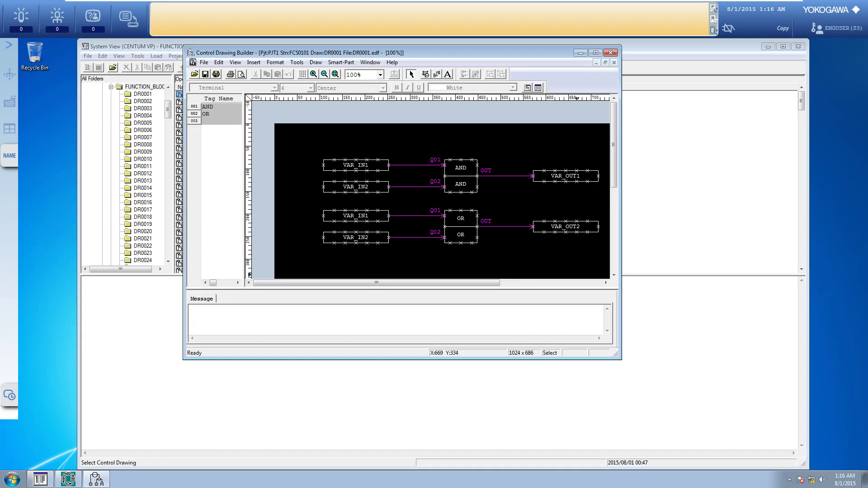
left_click_drag(614, 357, 798, 397)
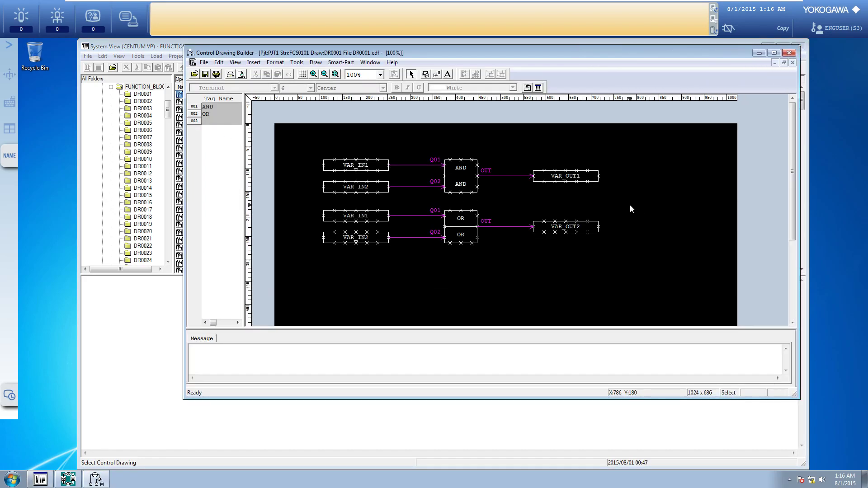
left_click(788, 52)
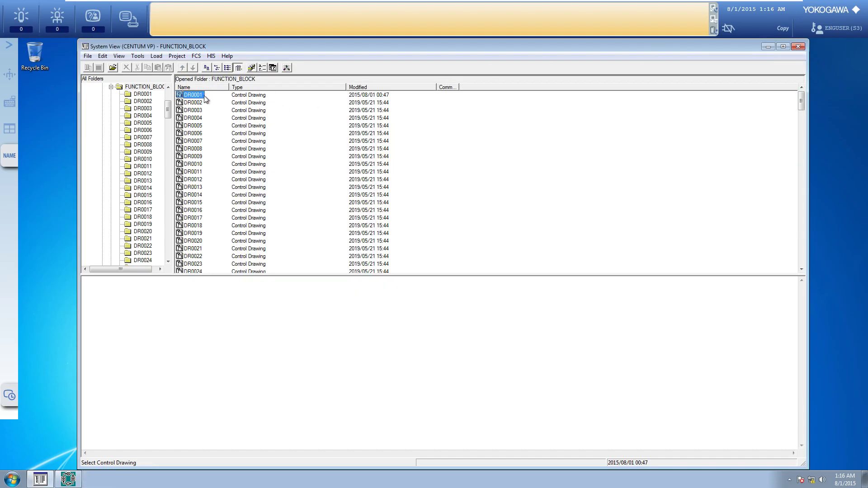
- Enter First HMI as the drawing sheet name and drawing comment of DR0001 and try to apply them
right_click(201, 97)
left_click(231, 195)
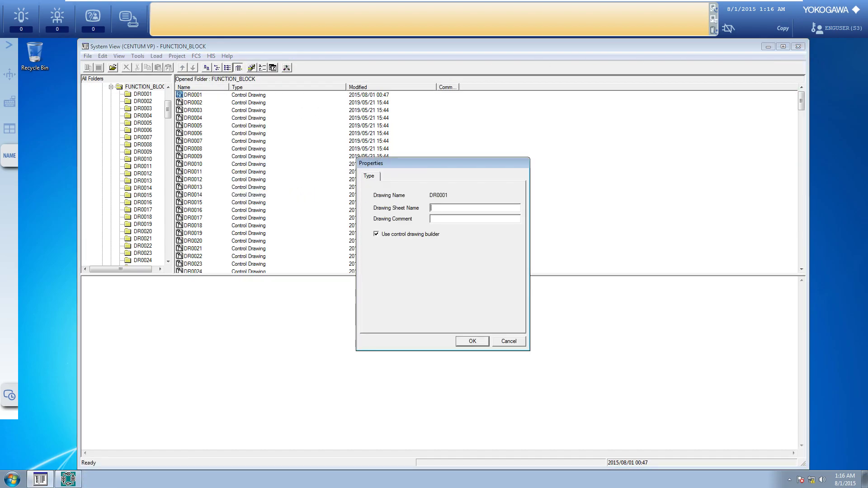
type("First HMI")
left_click(471, 342)
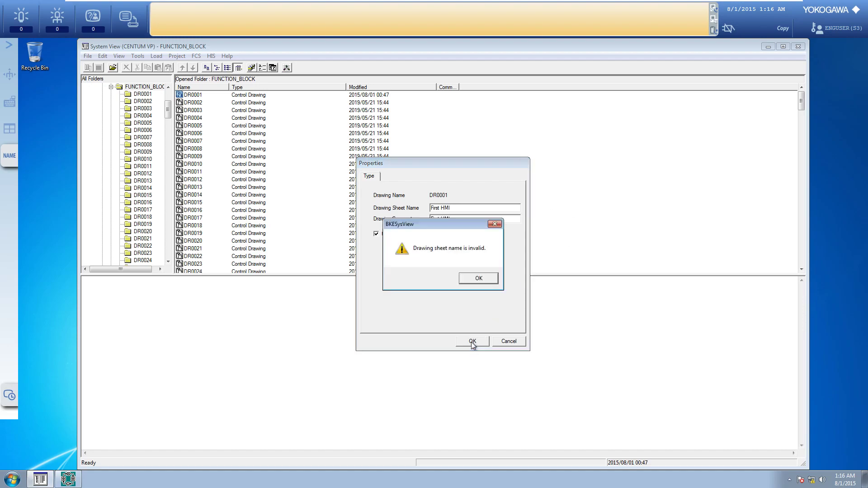
left_click(470, 277)
- Apply the DR0001 properties with an empty drawing sheet name and widen the Comment column
type("first")
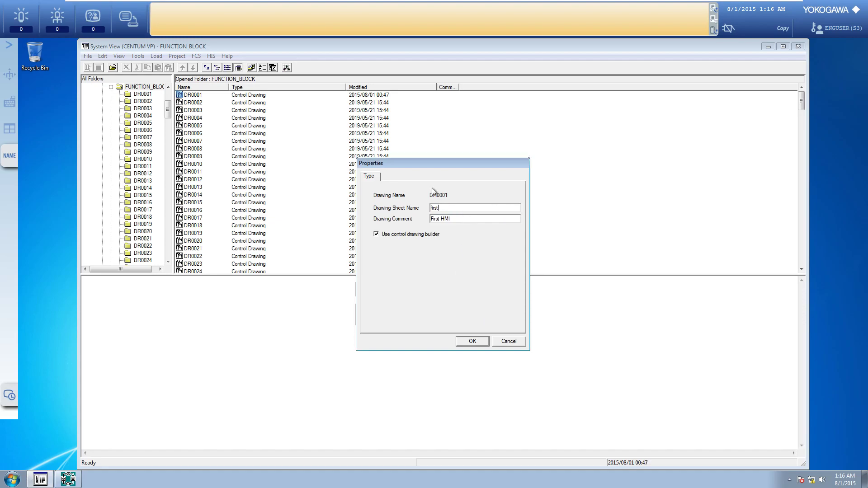
key("shift+Home")
key("BackSpace")
left_click(472, 342)
left_click_drag(459, 86, 487, 87)
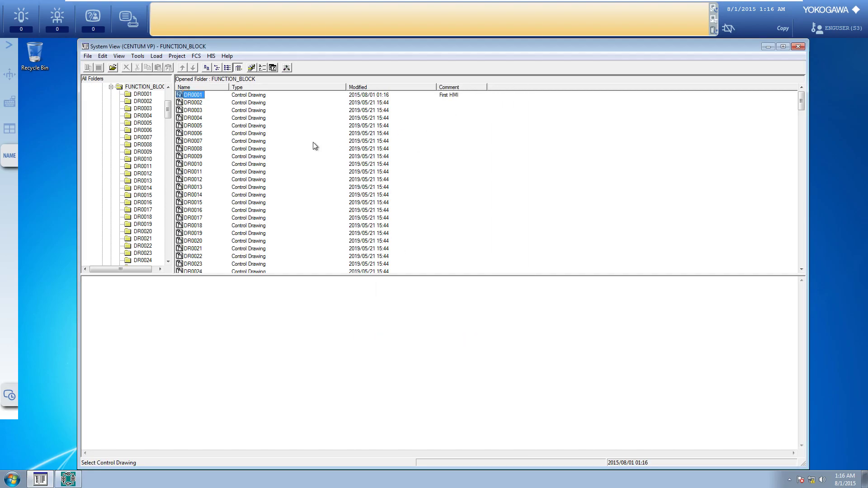
- Open control drawing DR0002 and place two PIO blocks named %%AI1 and %%AI2
right_click(195, 103)
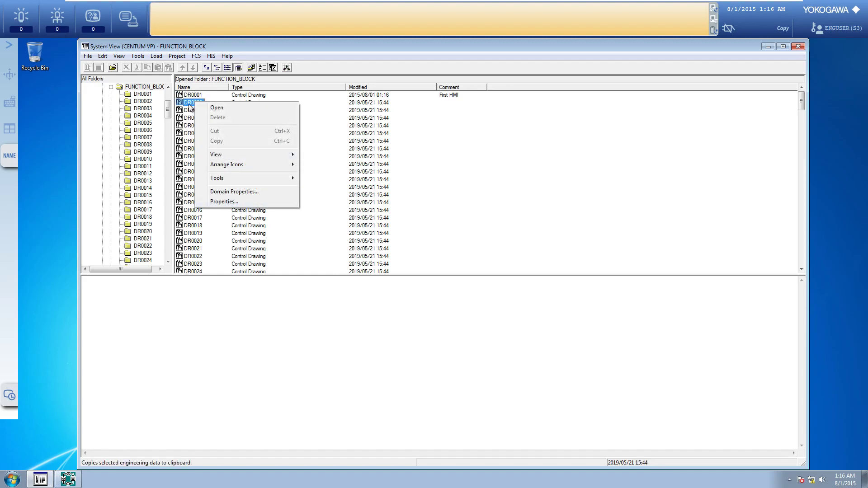
left_click(217, 107)
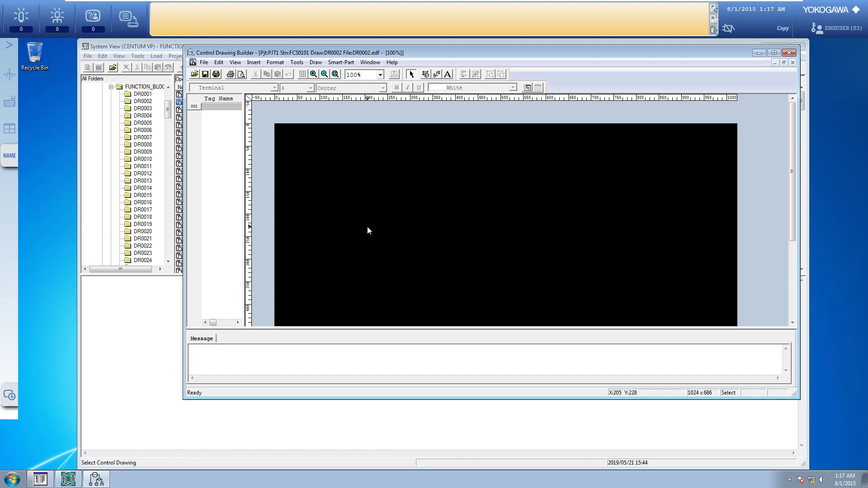
left_click(425, 76)
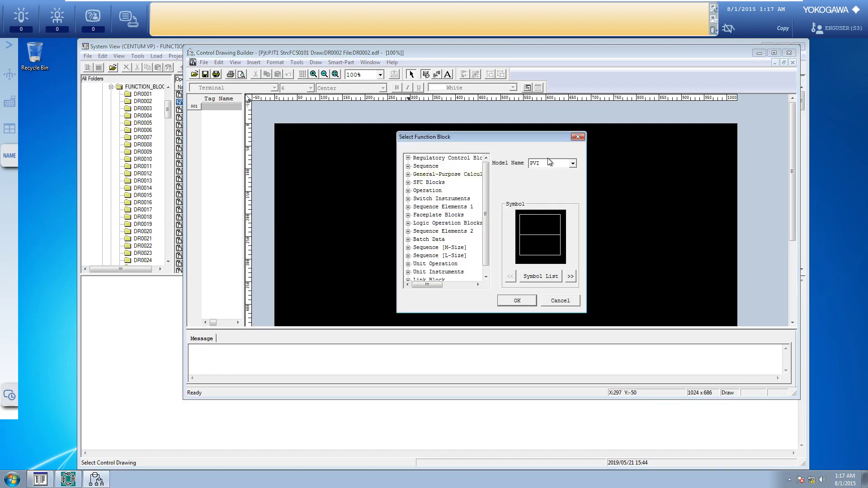
type("PIO")
left_click(520, 301)
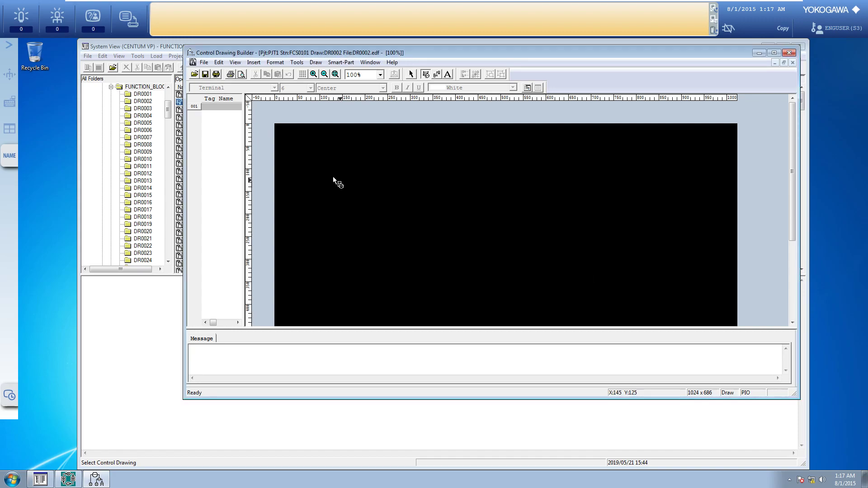
left_click(338, 177)
type("%%AI1")
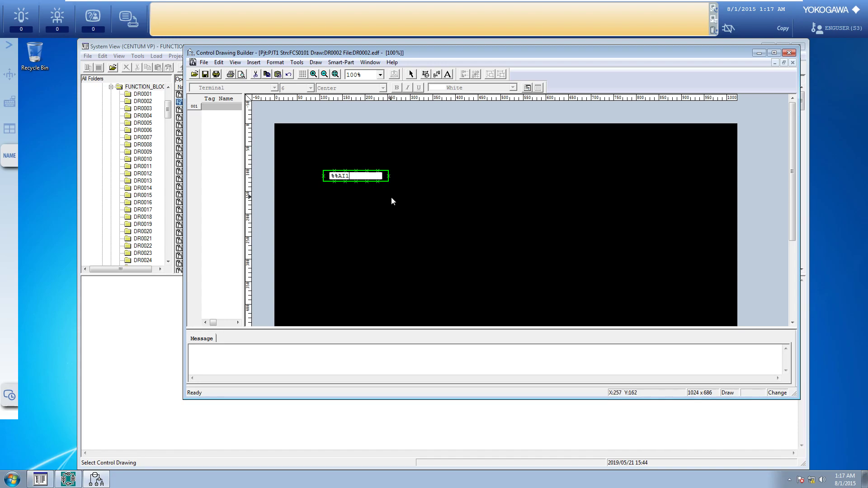
left_click(438, 185)
type("%%AI2")
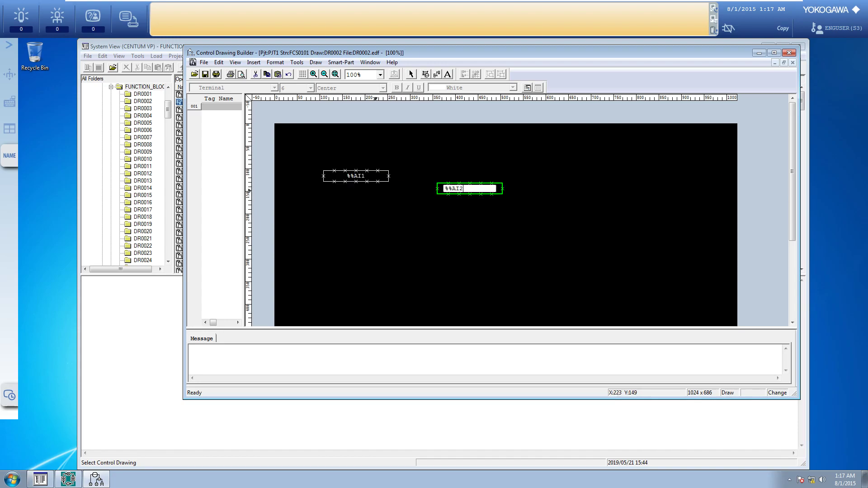
key("Return")
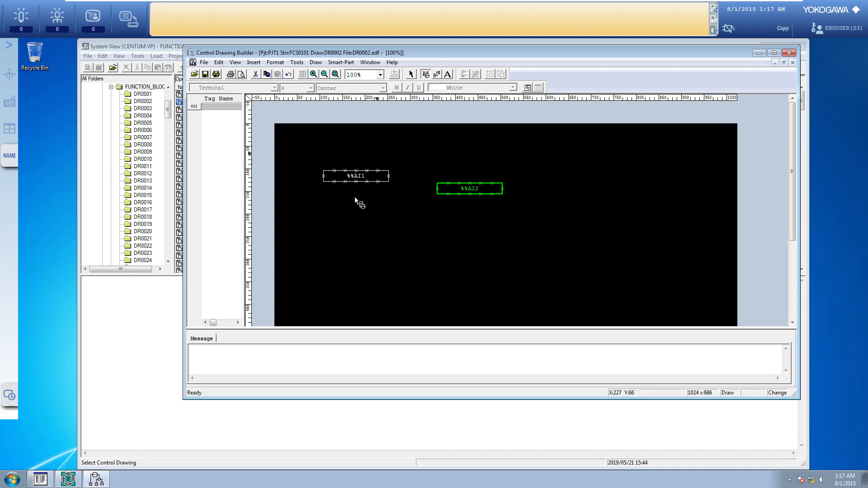
- Place two more PIO blocks below %%AI1, one above the other, named DI and DI2
left_click(330, 220)
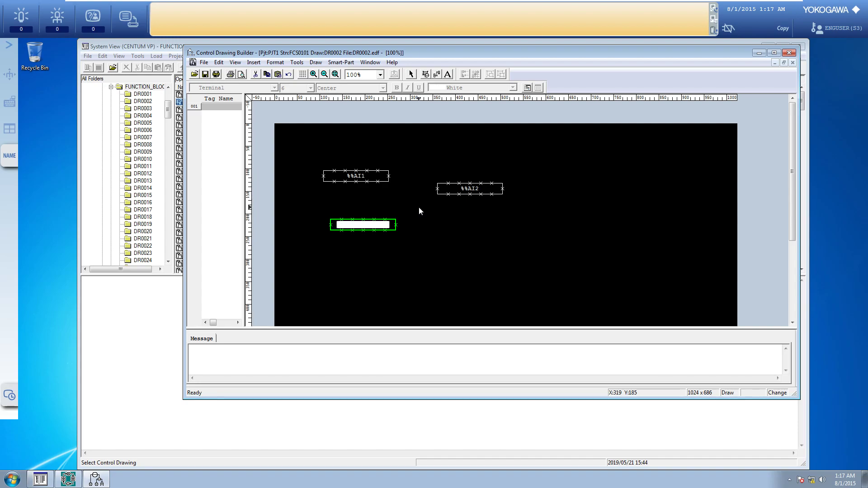
type("DI")
key("Return")
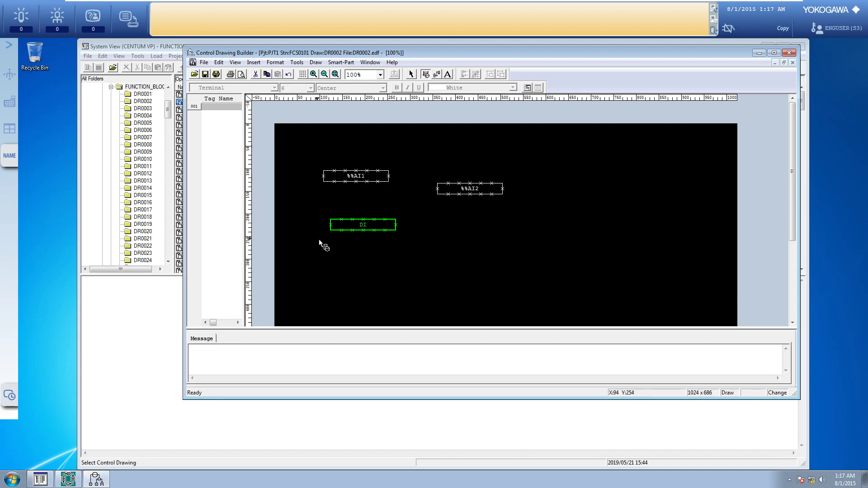
left_click(333, 248)
type("DI2")
key("Return")
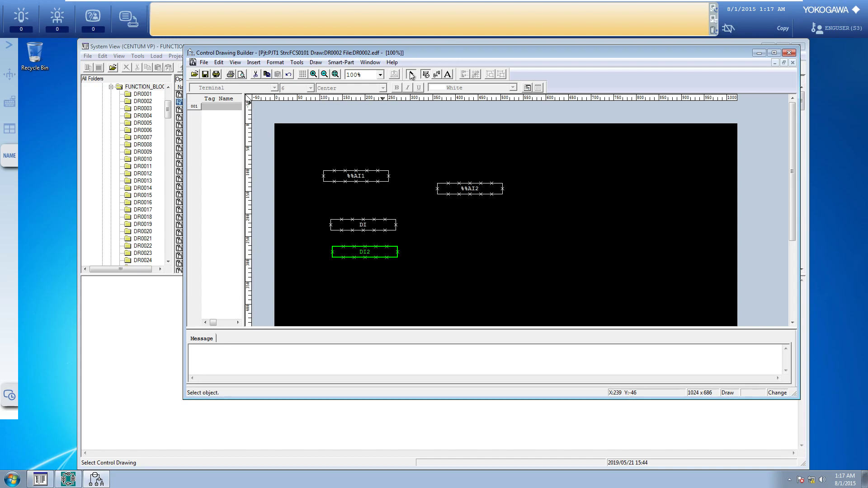
- Rename the DI block to DI1
left_click(360, 225)
left_click(363, 224)
type("DI1")
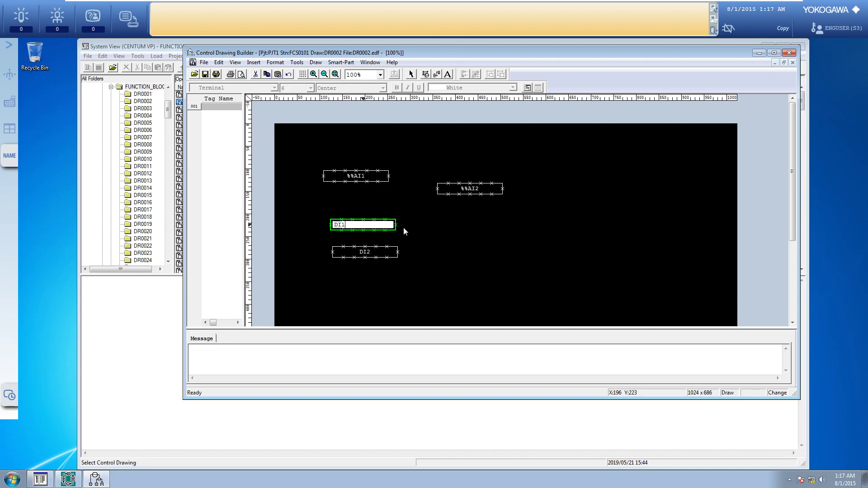
key("Return")
- Arrange the input blocks in a column, with %%AI2 directly under %%AI1 and DI1 and DI2 below them
left_click_drag(470, 190, 354, 196)
left_click(361, 229)
left_click_drag(361, 229, 354, 254)
left_click(454, 175)
- Place two PVI function blocks beside the analog inputs, one above the other, named AI1_TREND and AI2_TREND
left_click(425, 74)
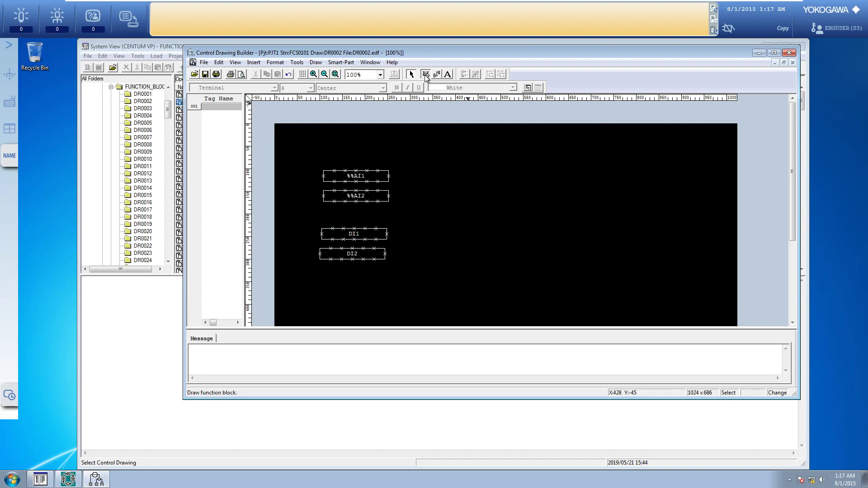
type("PVI")
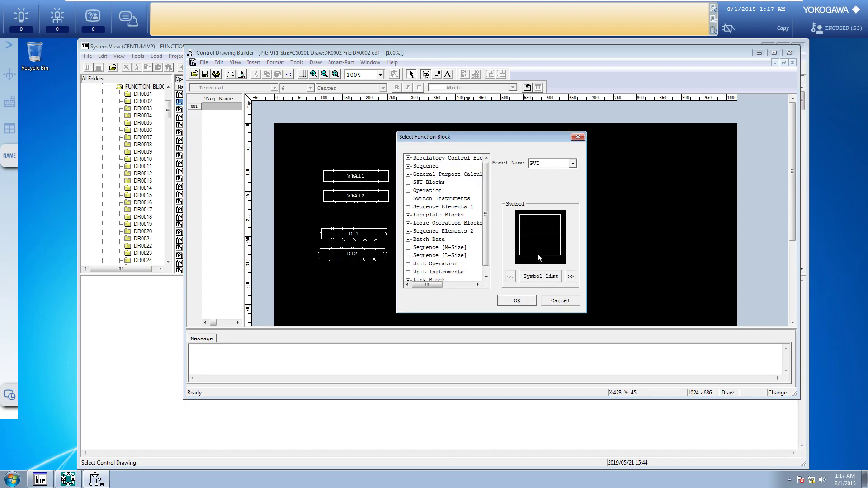
left_click(516, 300)
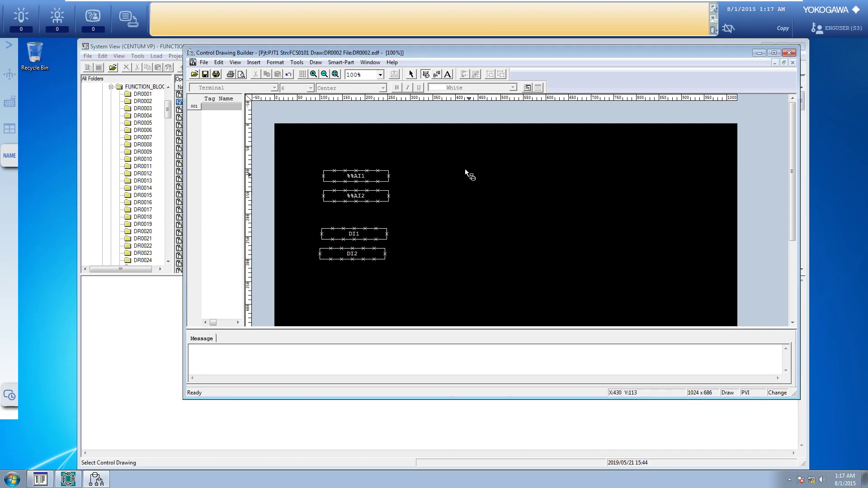
left_click(452, 156)
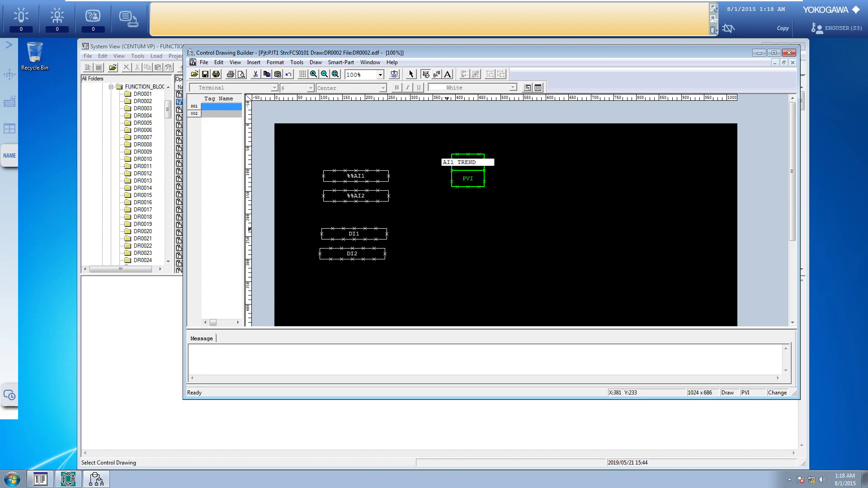
left_click(448, 231)
left_click(457, 201)
type("AI2 TRE")
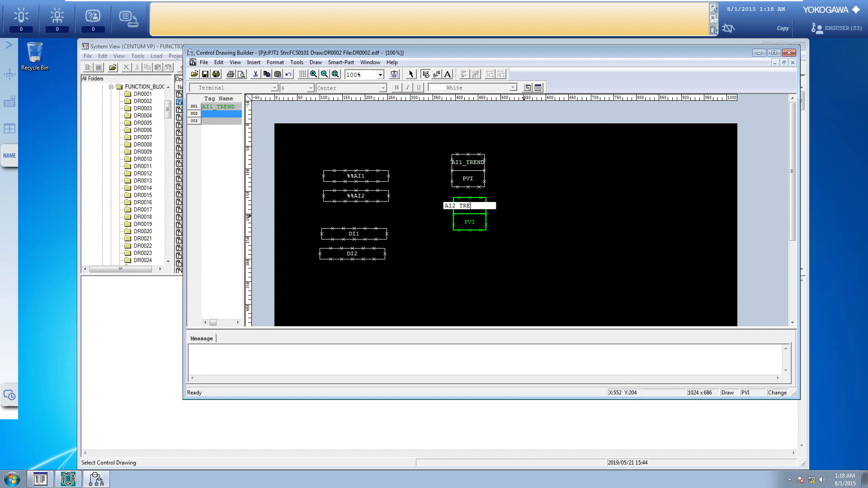
type("_TREND")
left_click(525, 216)
- Place two more PVI function blocks below AI2_TREND, named DI1_TREND and DI2_TREND
left_click(487, 254)
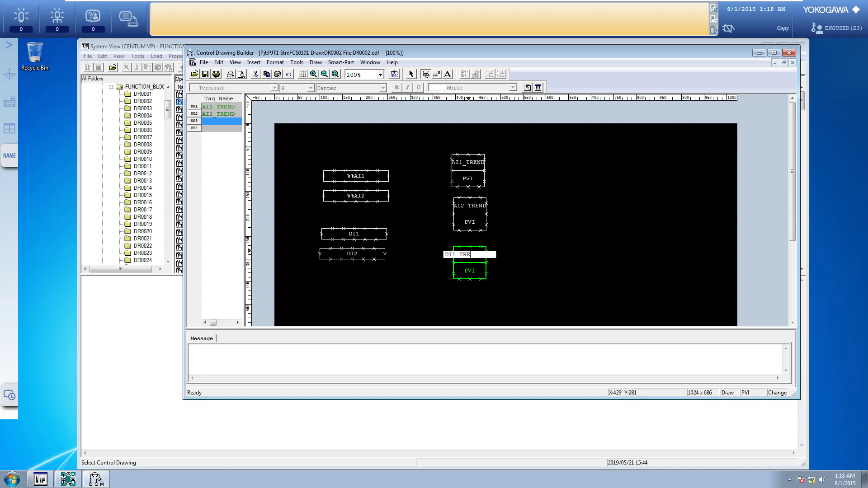
left_click(470, 294)
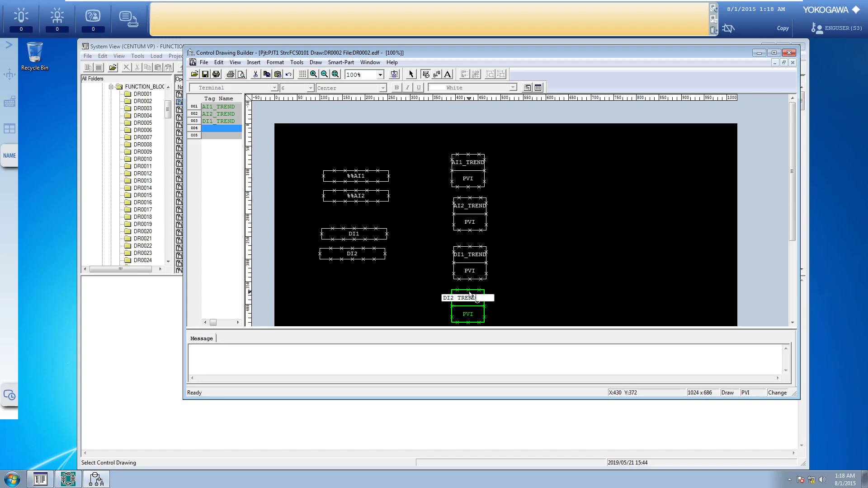
key("Return")
left_click(410, 74)
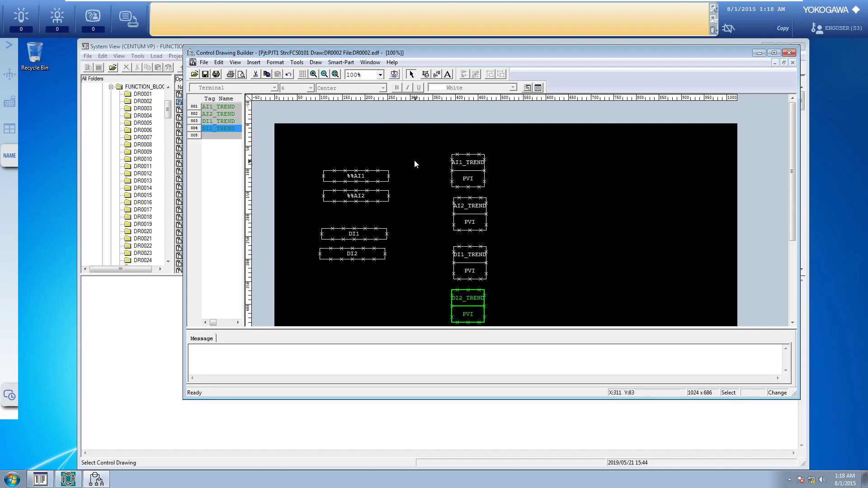
left_click(415, 161)
- Wire %%AI1 to the input of AI1_TREND and %%AI2 to the input of AI2_TREND
left_click(437, 74)
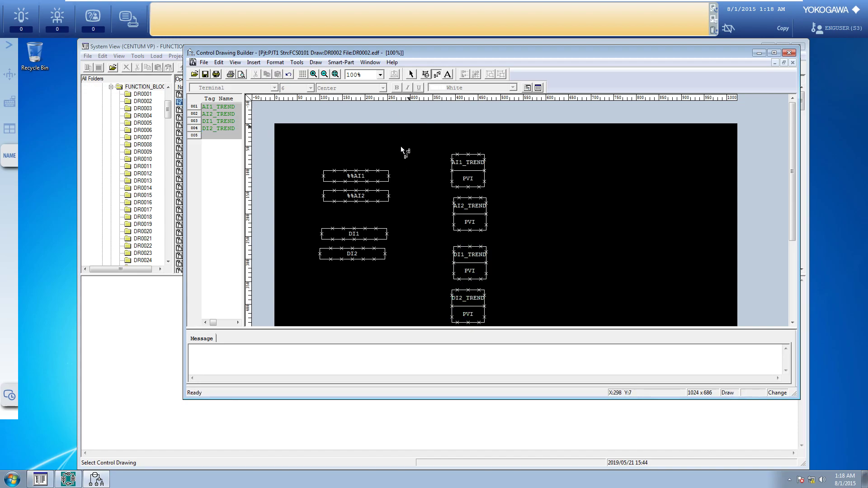
left_click(453, 172)
left_click(453, 214)
- Wire DI1 to the DI1_TREND PVI block and DI2 to the DI2_TREND PVI block
left_click(387, 234)
left_click(448, 263)
left_click(386, 255)
left_click(452, 307)
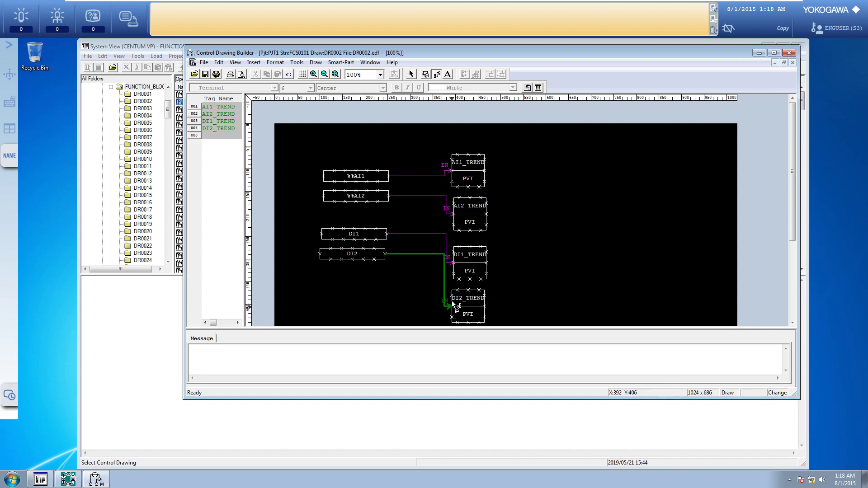
- Move the %%AI1, AI1_TREND and AI2_TREND blocks so that both analog input wires run straight
left_click(411, 74)
left_click_drag(367, 180, 352, 153)
left_click_drag(467, 163, 468, 150)
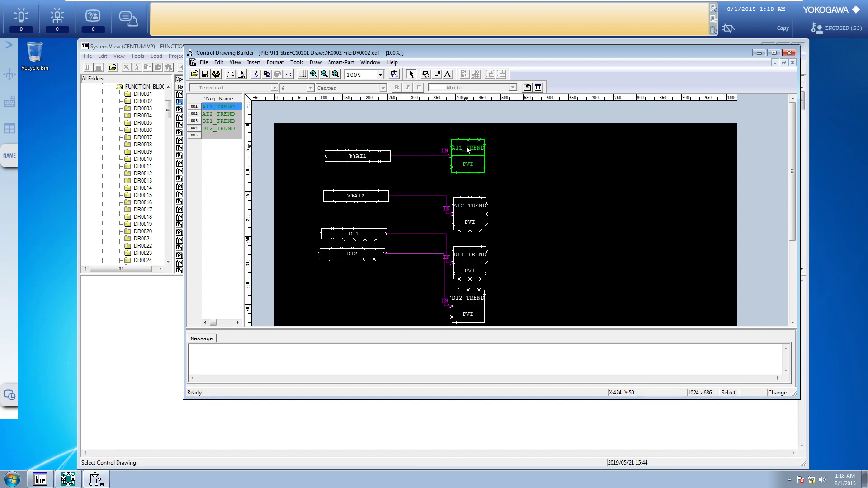
mouse_move(377, 197)
left_mouse_down()
mouse_move(374, 180)
mouse_move(371, 195)
left_mouse_up()
left_click_drag(474, 213, 468, 197)
left_click(507, 251)
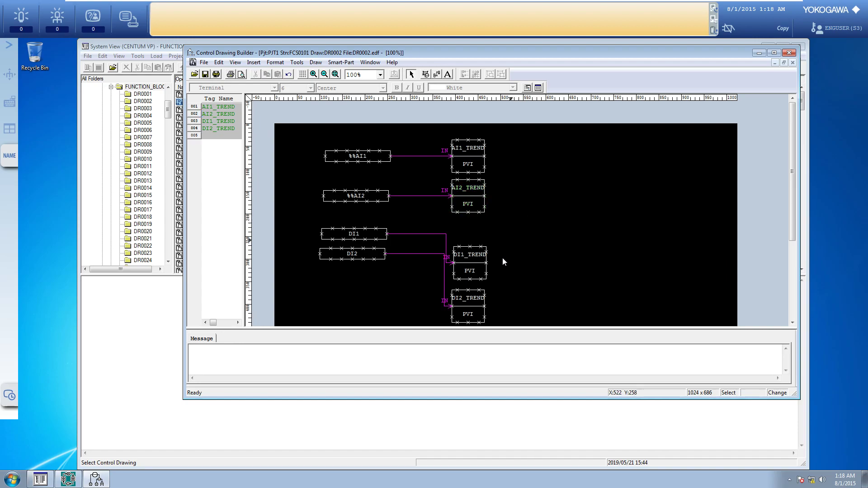
- Move DI1_TREND level with DI1, lower the DI2 block and align DI2_TREND with it to straighten the digital wires
left_click_drag(470, 256, 468, 230)
left_click(509, 238)
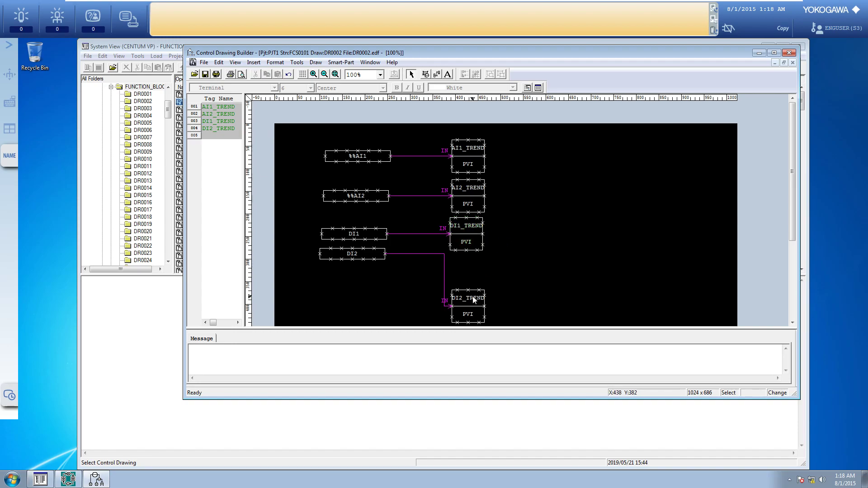
left_click_drag(341, 257, 346, 280)
left_click_drag(460, 298, 461, 273)
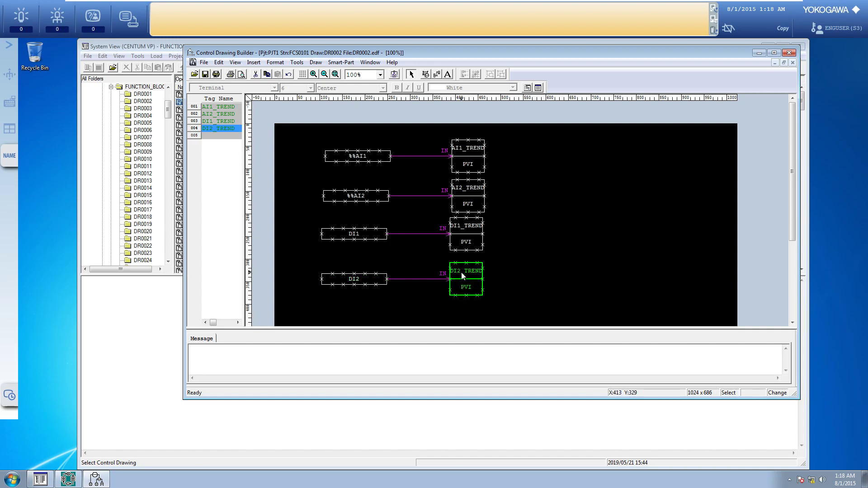
left_click(501, 267)
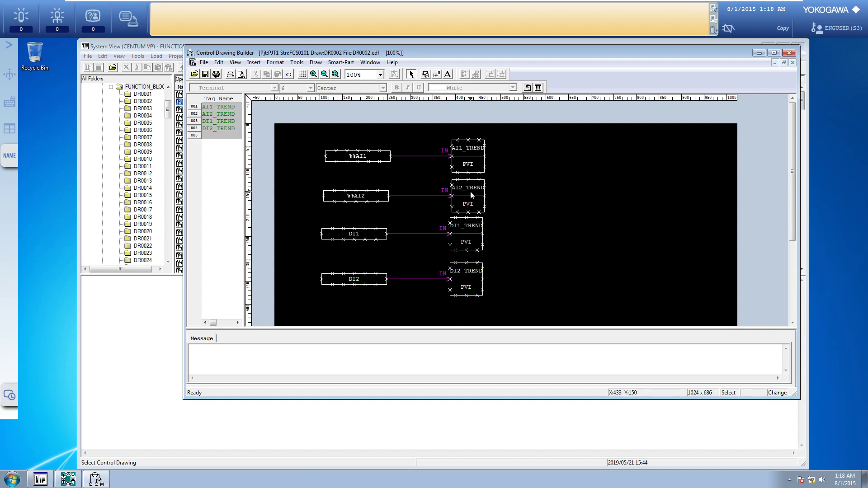
- Save the control drawing and load it to the station
left_click(204, 63)
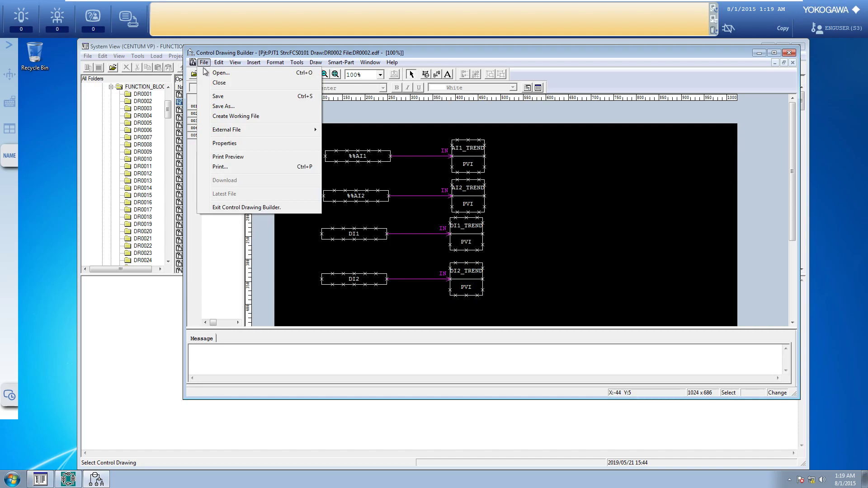
left_click(219, 97)
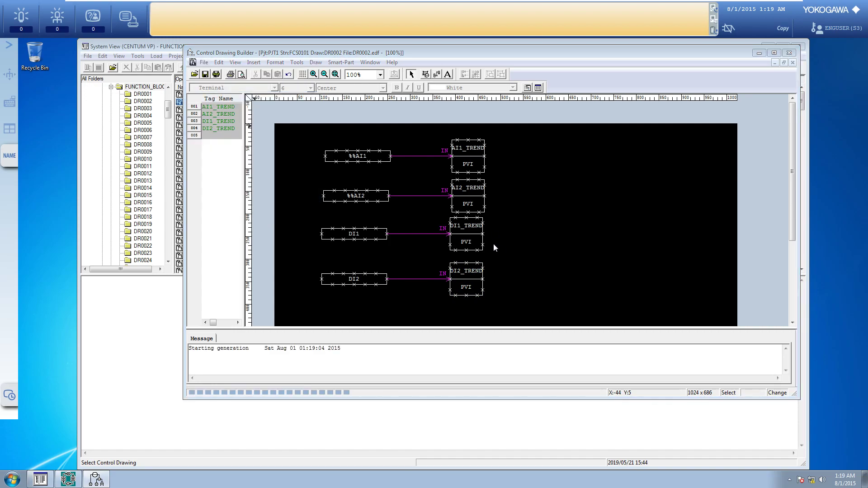
left_click(468, 307)
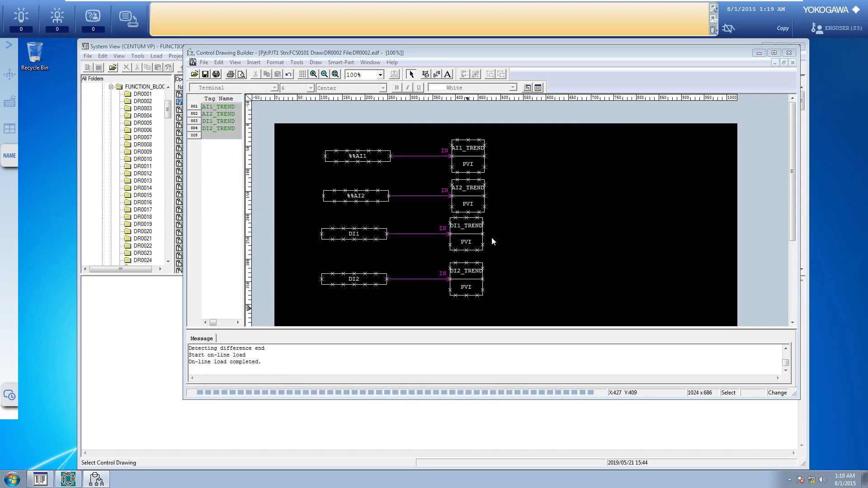
- Delete the DI1_TREND and DI2_TREND PVI blocks
left_click(468, 231)
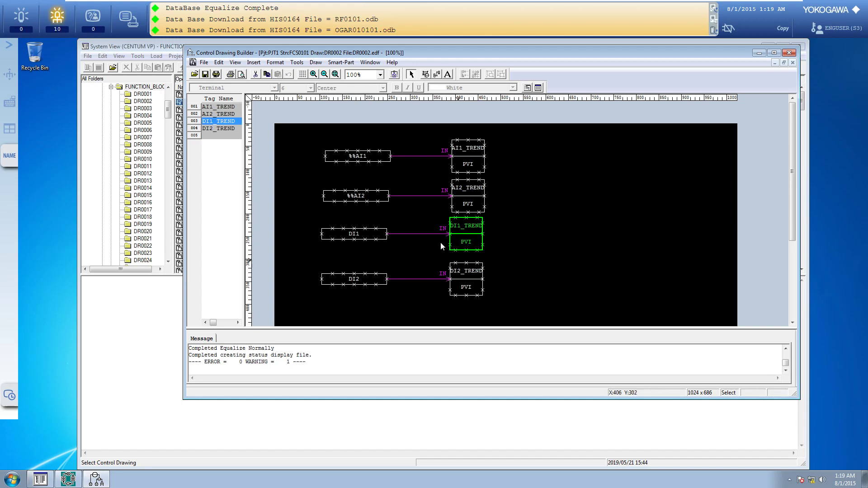
key("Delete")
left_click(467, 273)
key("Delete")
- Place two SI-1 function blocks beside DI1 and DI2, naming the lower one DI2_TREND
left_click(436, 74)
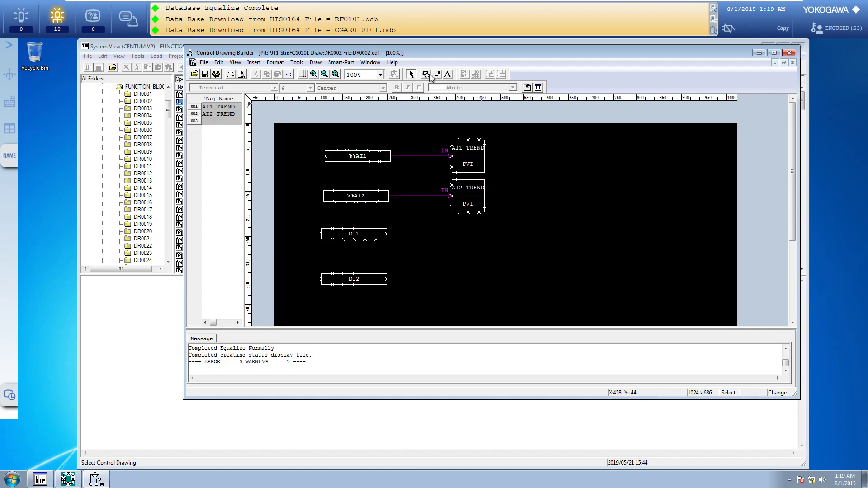
type("SI")
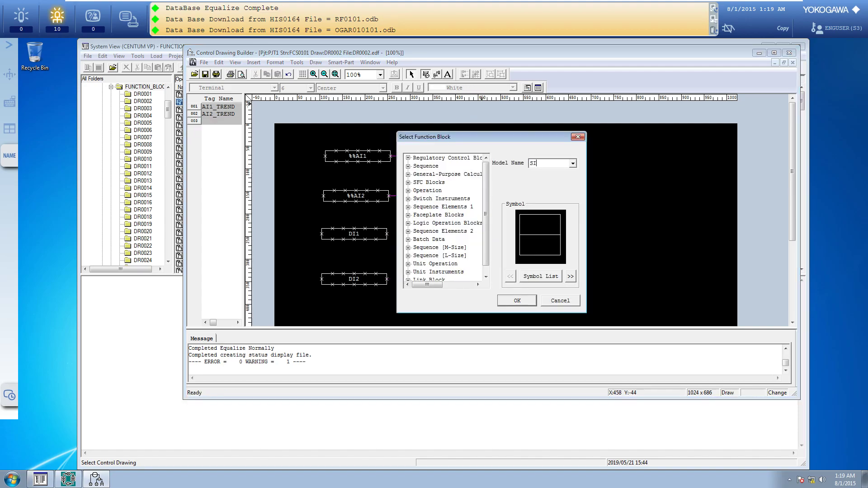
left_click(572, 163)
left_click(552, 172)
left_click(520, 299)
left_click(451, 230)
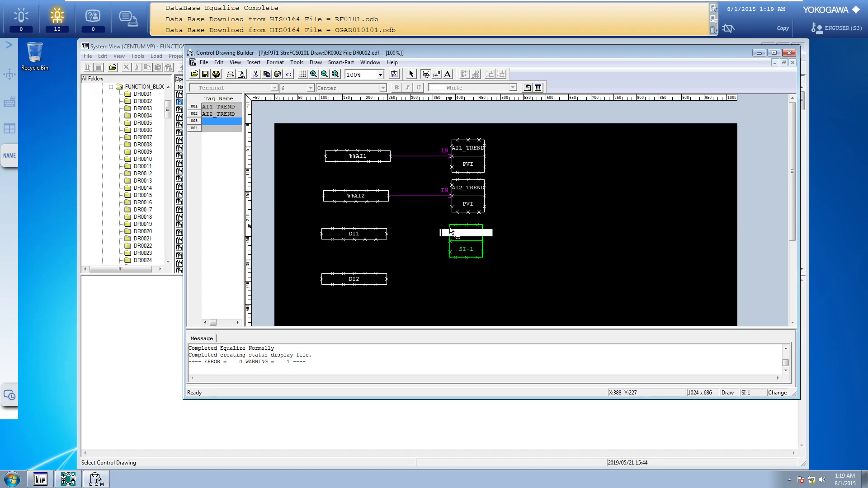
left_click(451, 275)
type("DI2_TREND")
key("Return")
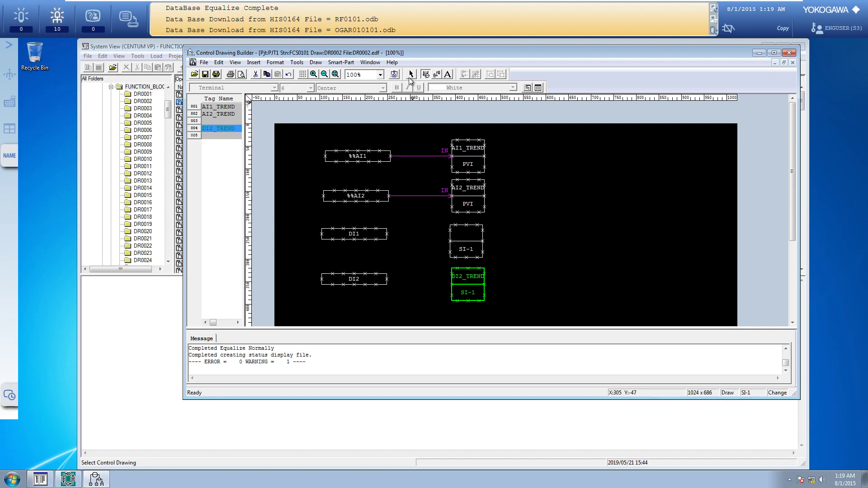
- Name the unnamed upper SI-1 block DI1_TREND
left_click(464, 235)
left_click(464, 233)
type("DI1_TREND")
key("Return")
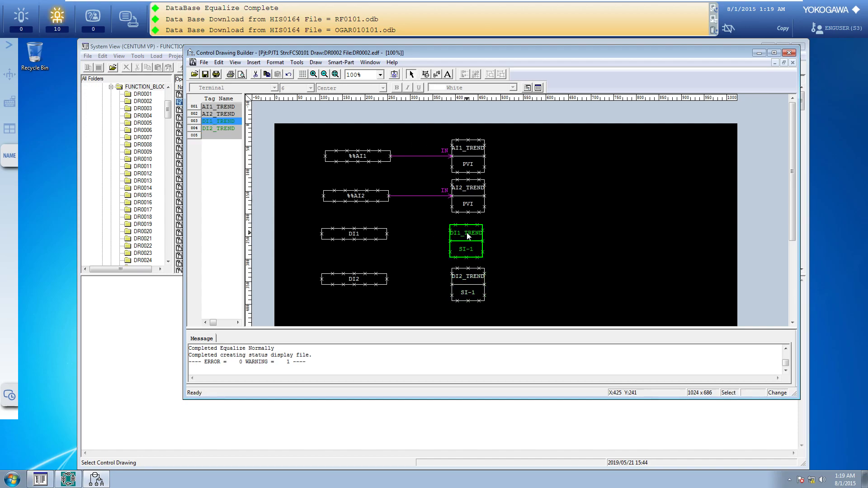
- Move both SI-1 blocks slightly upward so they line up with the PVI blocks above and the digital inputs
left_click_drag(467, 233, 469, 230)
left_click(473, 275)
left_click_drag(474, 274, 475, 269)
left_click(497, 259)
- Wire DI1 to the input of DI1_TREND and DI2 to the input of DI2_TREND
left_click(436, 73)
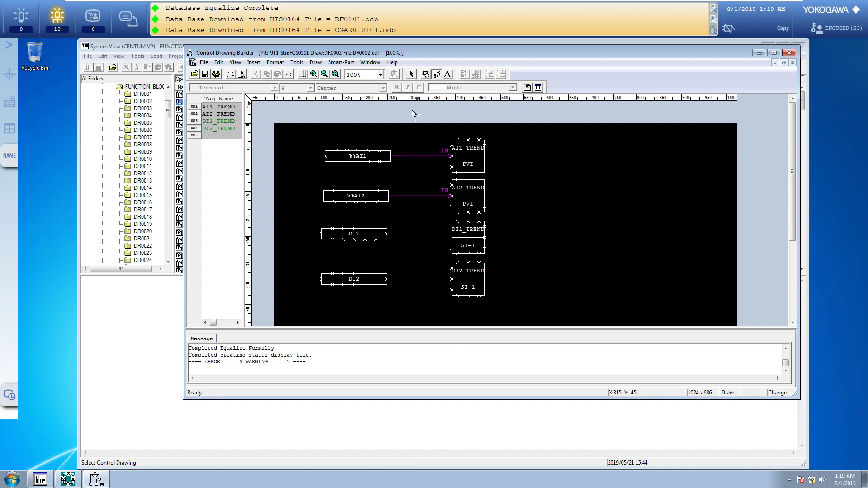
left_click(388, 234)
left_click(451, 234)
left_click(388, 279)
left_click(451, 279)
left_click(410, 73)
left_click(586, 219)
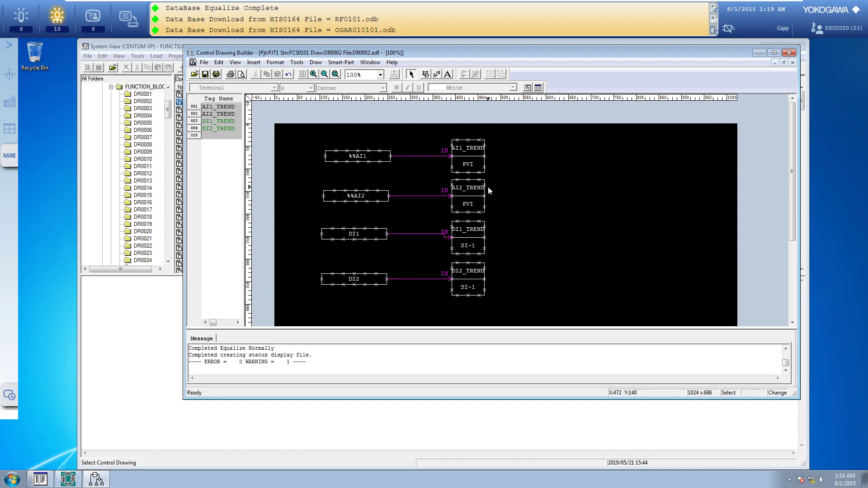
- Open the detail definition of AI1_TREND and examine its scan coefficient and input signal conversion options
double_click(462, 153)
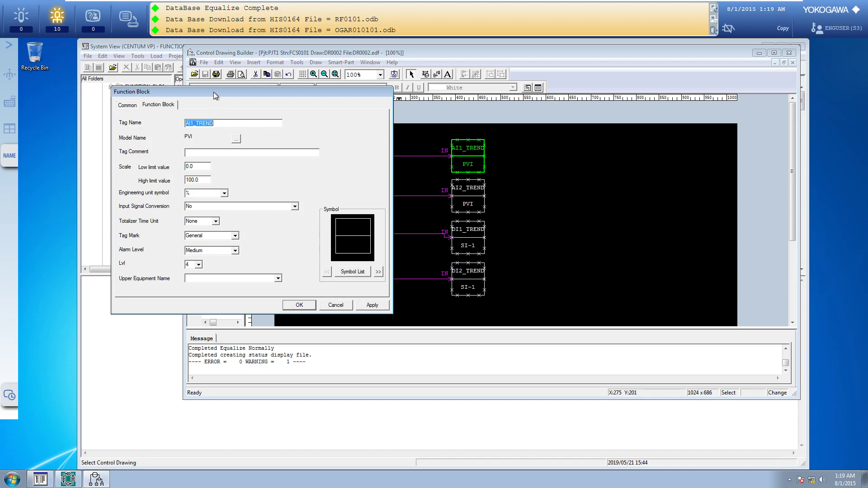
left_click(324, 306)
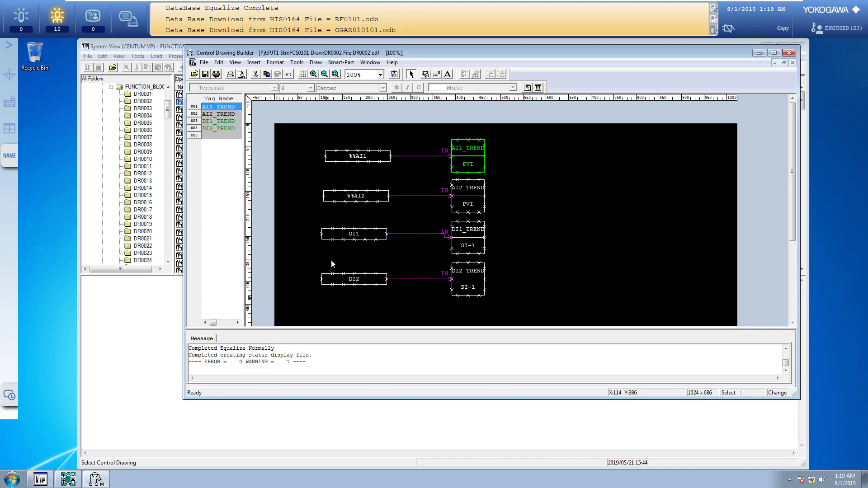
double_click(473, 151)
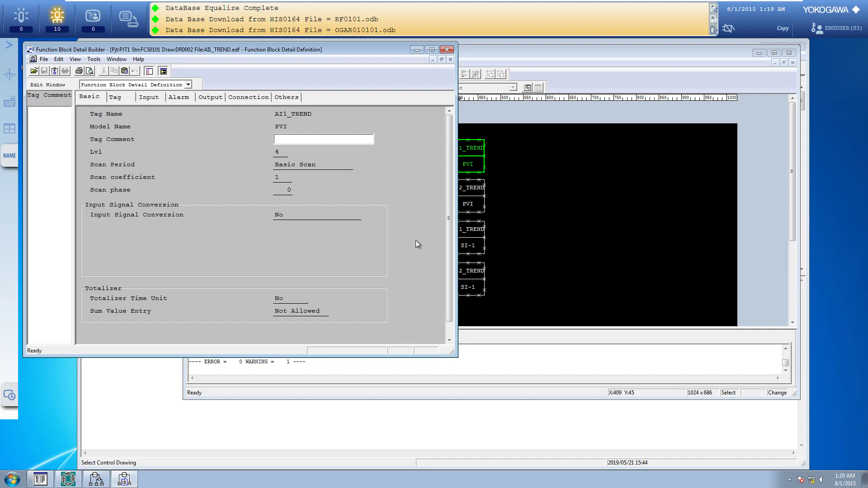
left_click(305, 215)
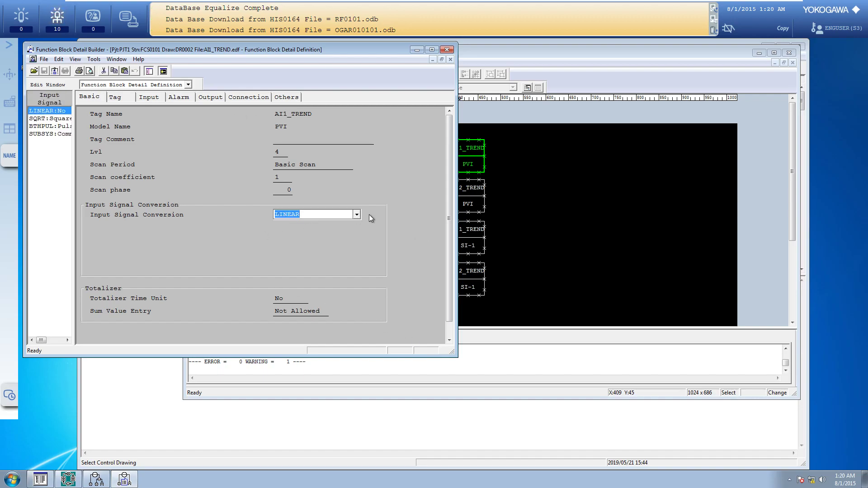
left_click(284, 178)
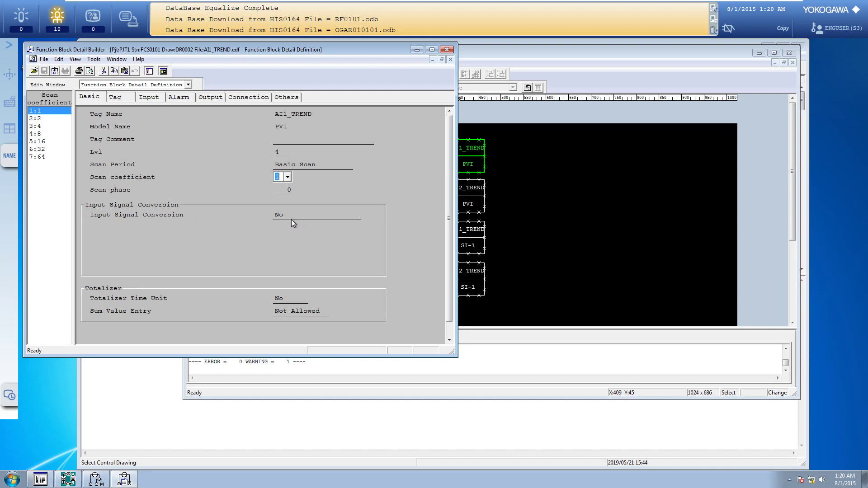
left_click(291, 217)
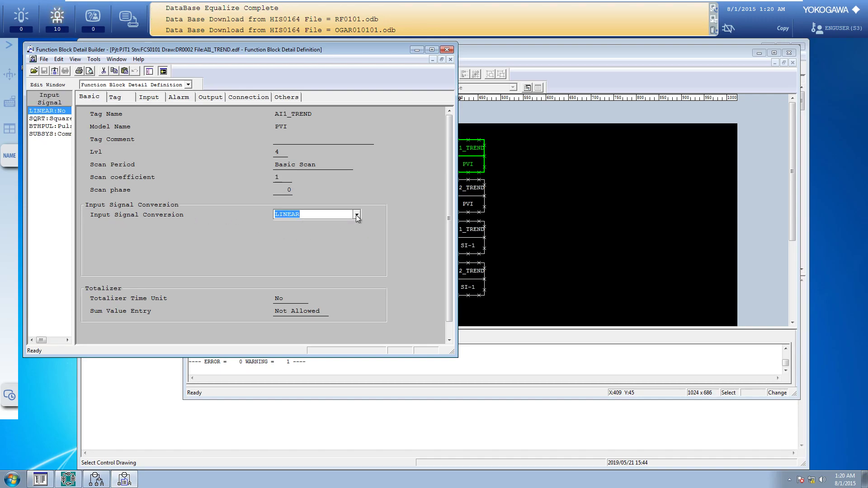
left_click(357, 214)
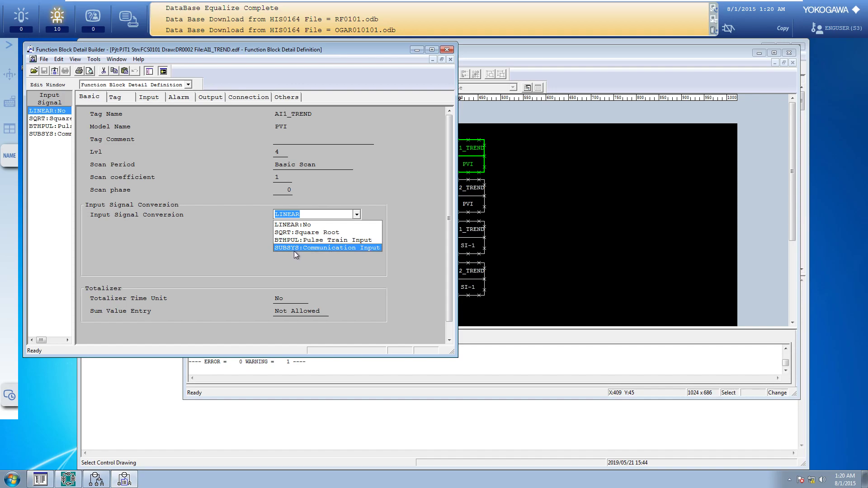
left_click(425, 224)
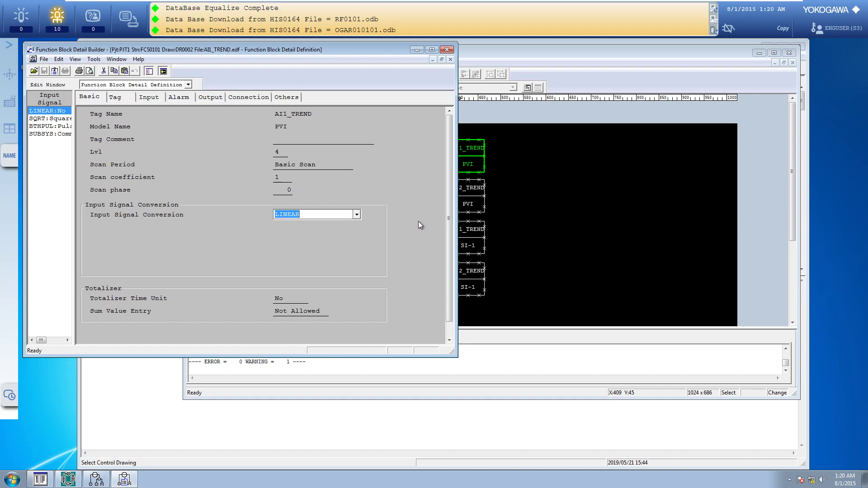
scroll(449, 265, "down", 2)
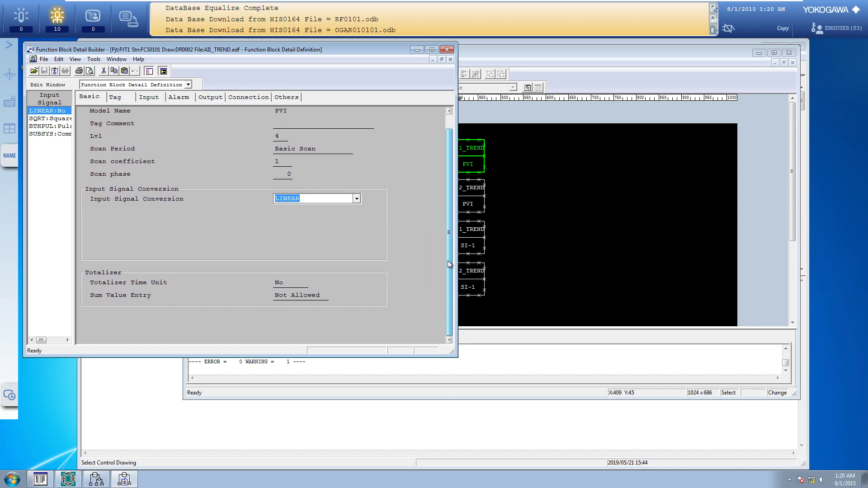
- Set the totalizer time unit of AI1_TREND to Second, keeping the low-input cut value at 0%
left_click(300, 283)
left_click(304, 282)
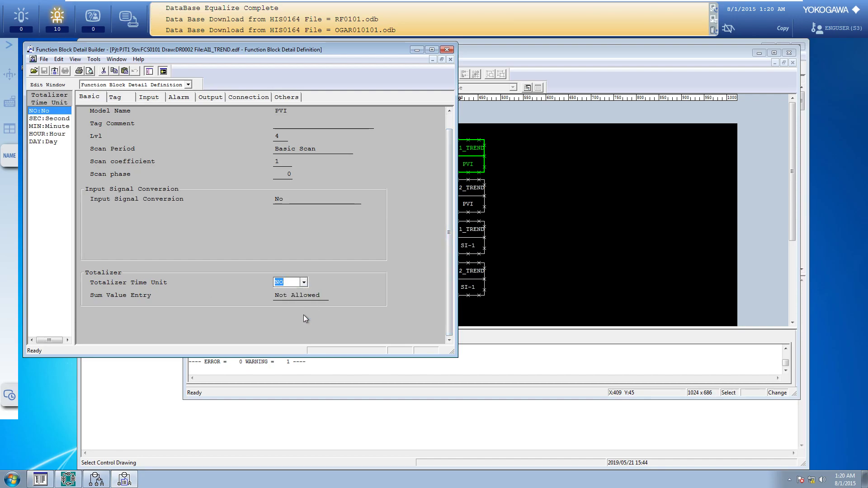
left_click(304, 316)
left_click(304, 282)
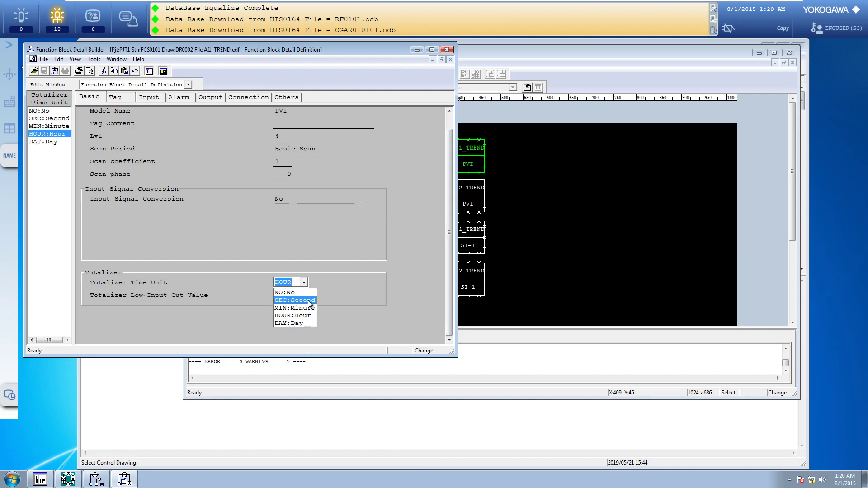
left_click(309, 301)
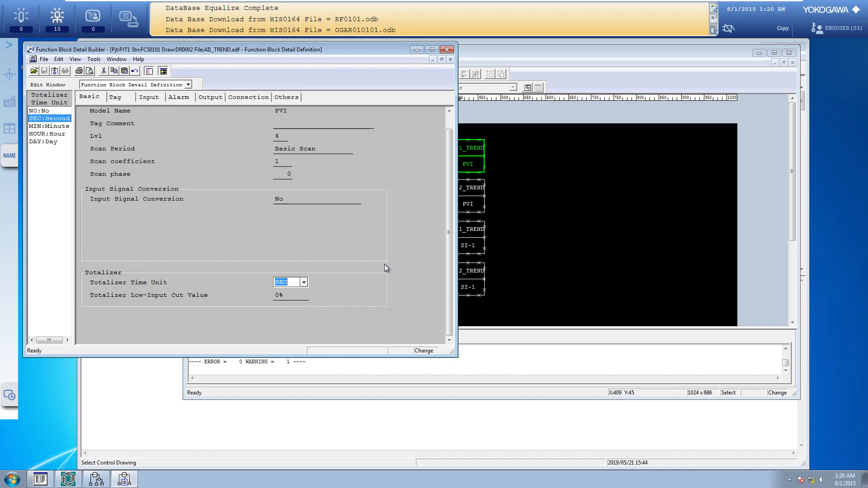
left_click_drag(449, 254, 453, 186)
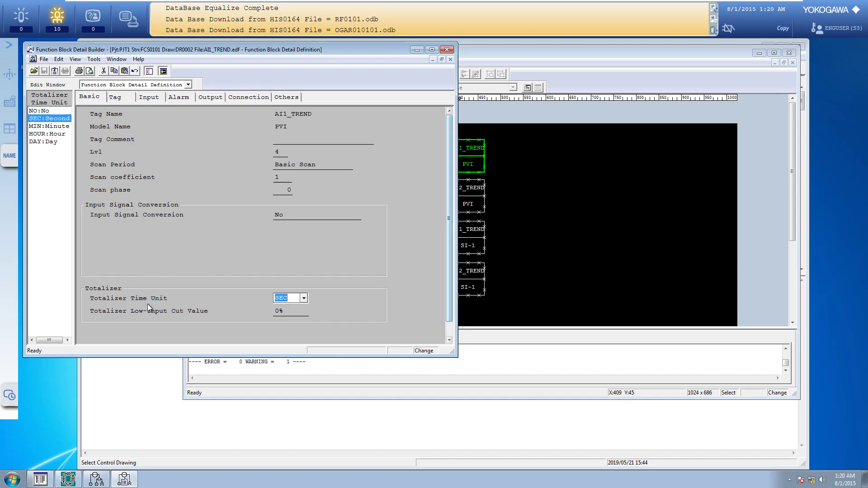
left_click(292, 316)
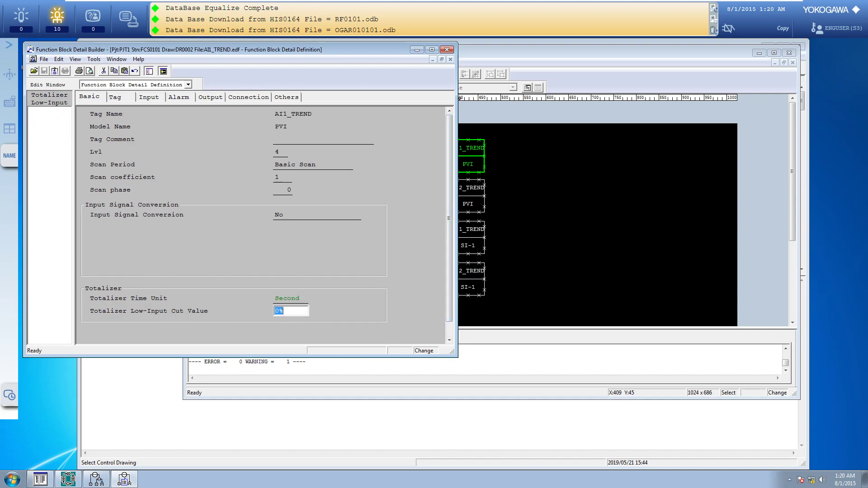
left_click_drag(280, 311, 272, 311)
left_click_drag(449, 290, 460, 234)
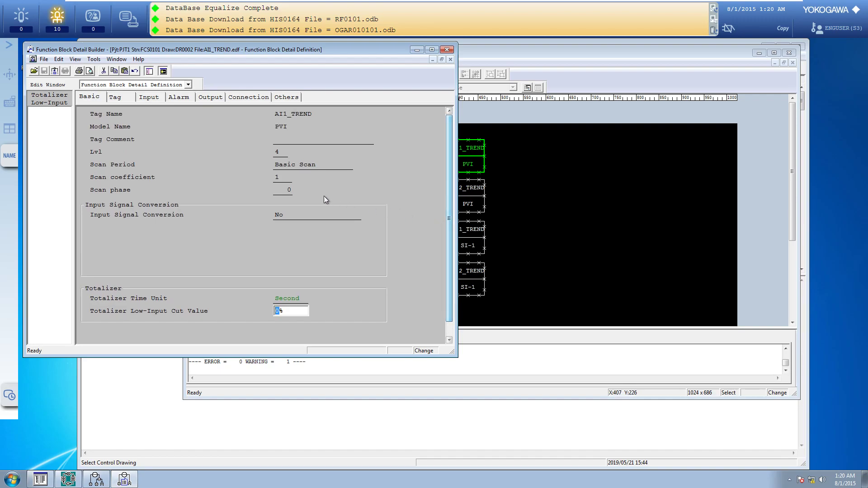
- Set the engineering unit symbol of AI1_TREND's input to BAR
left_click(125, 100)
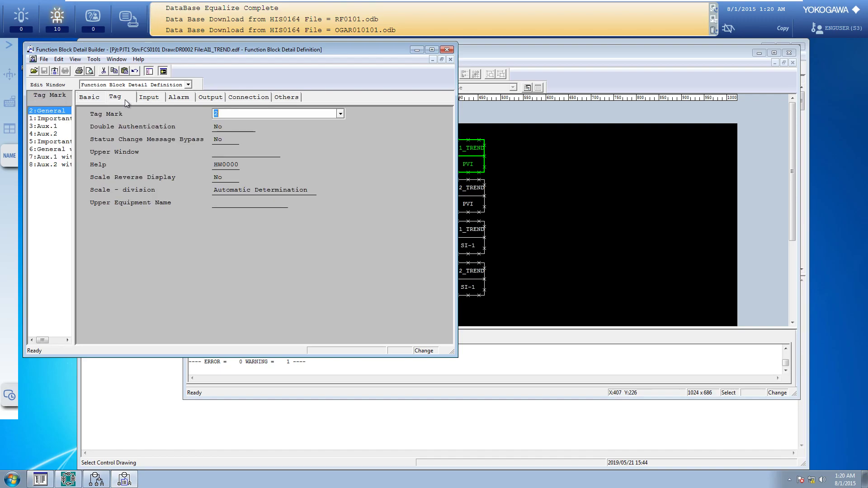
left_click(155, 98)
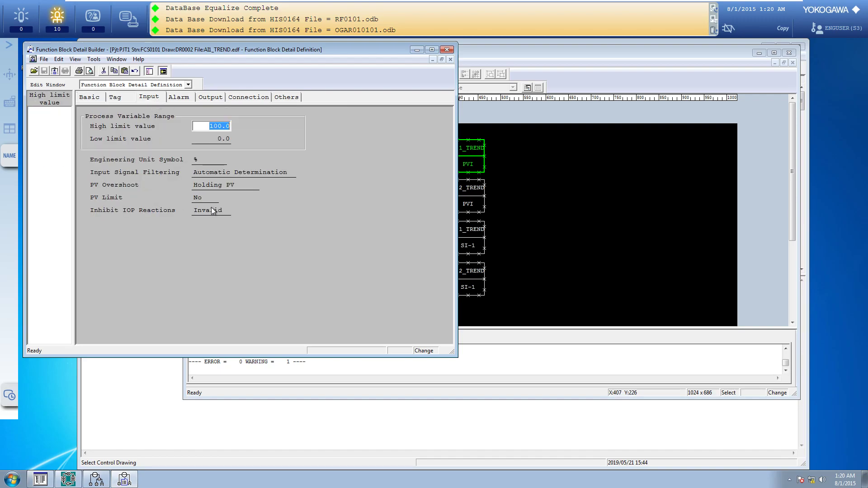
left_click(210, 128)
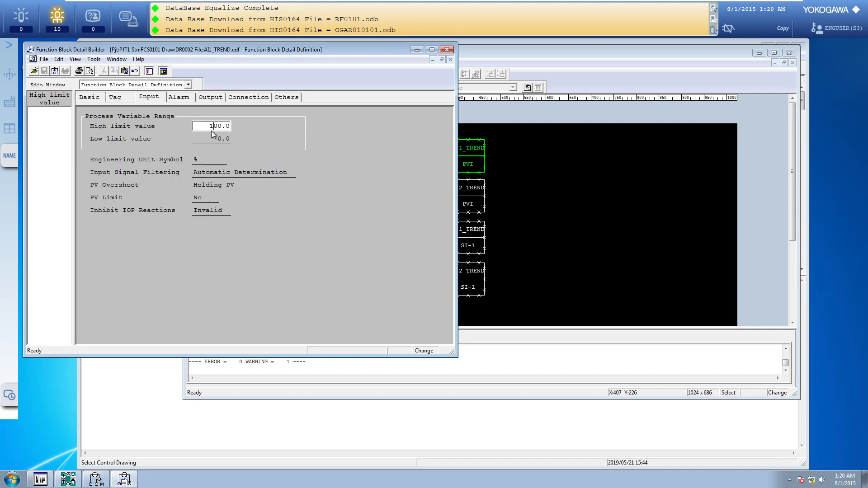
left_click(209, 161)
left_click(222, 160)
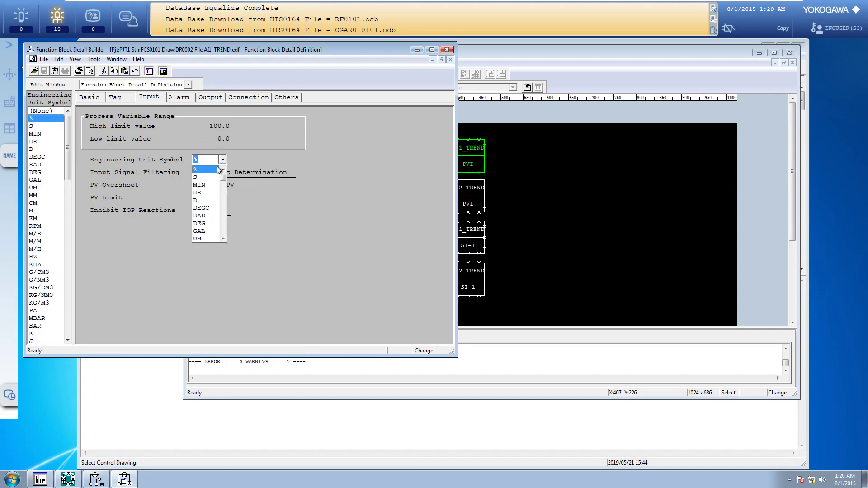
scroll(224, 186, "down", 4)
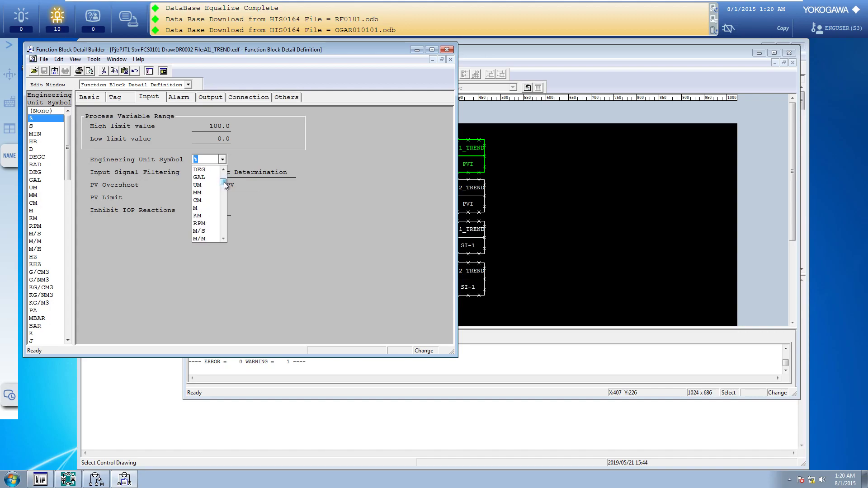
left_click_drag(224, 187, 225, 193)
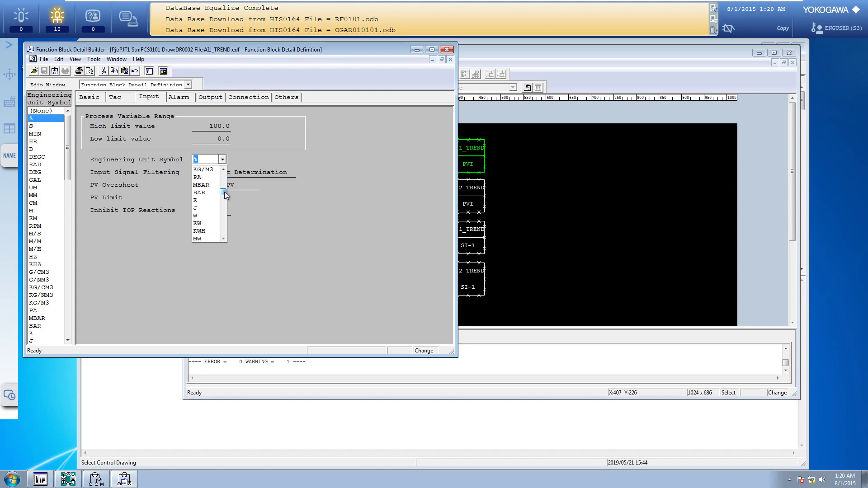
left_click(200, 192)
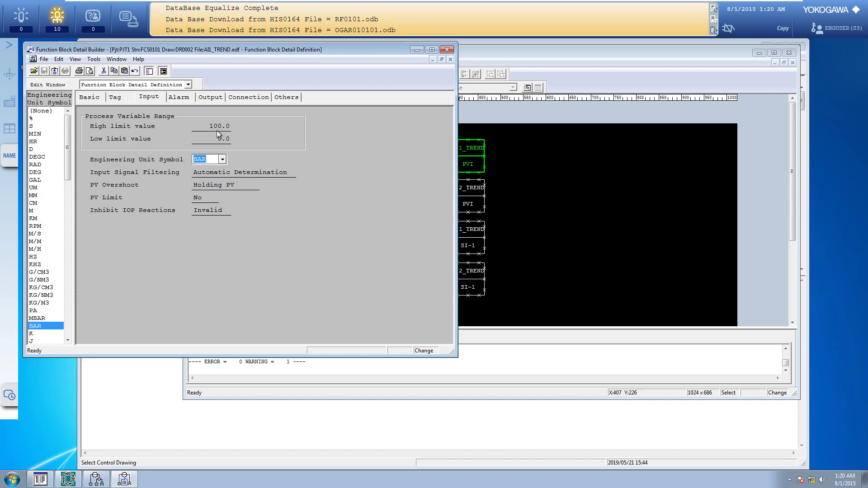
- Check the alarm, output and connection settings of AI1_TREND, then save its detail definition and close it
left_click(179, 97)
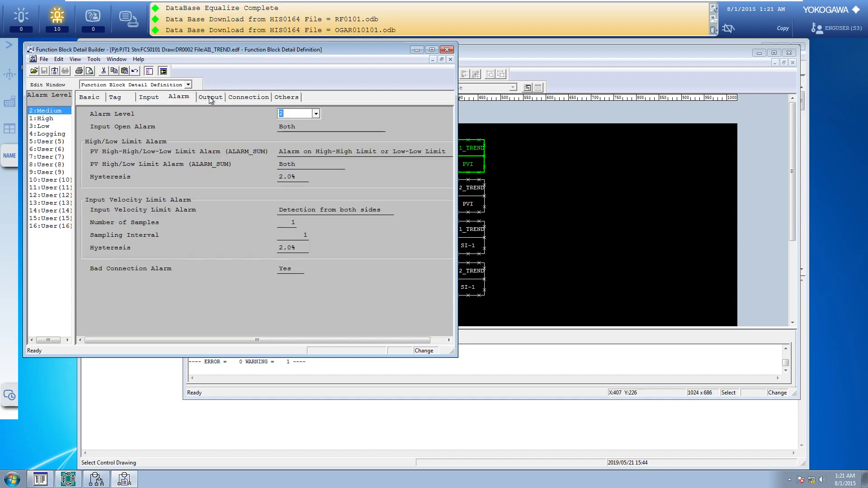
left_click(221, 100)
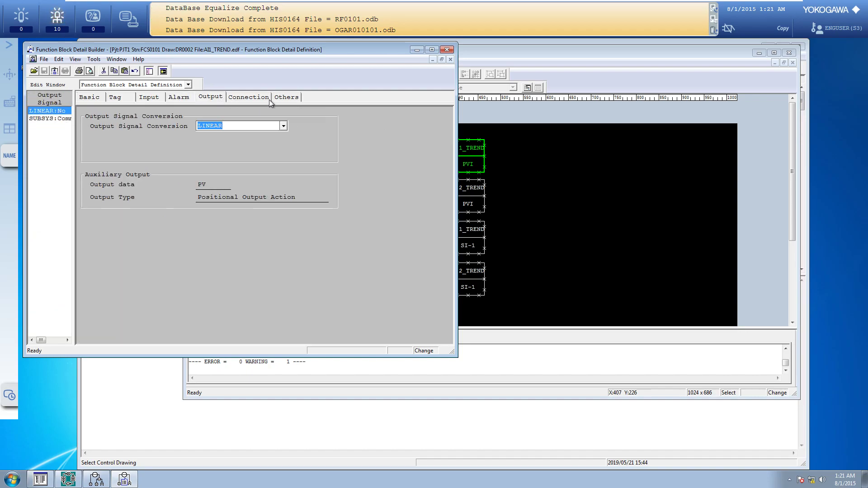
left_click(257, 97)
left_click(286, 97)
left_click(89, 97)
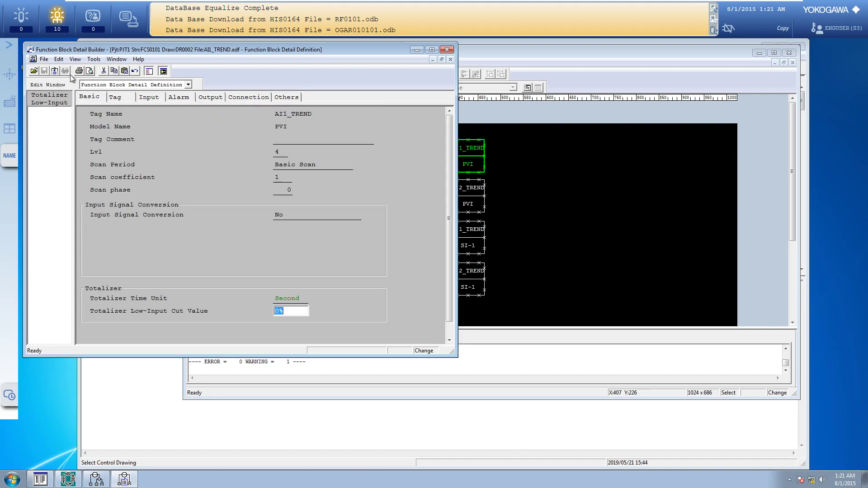
left_click(55, 71)
left_click(126, 97)
left_click(149, 97)
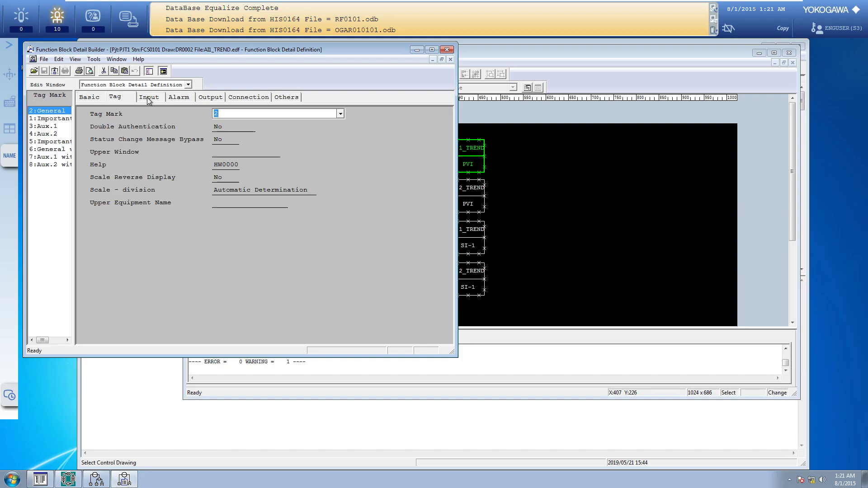
left_click(447, 49)
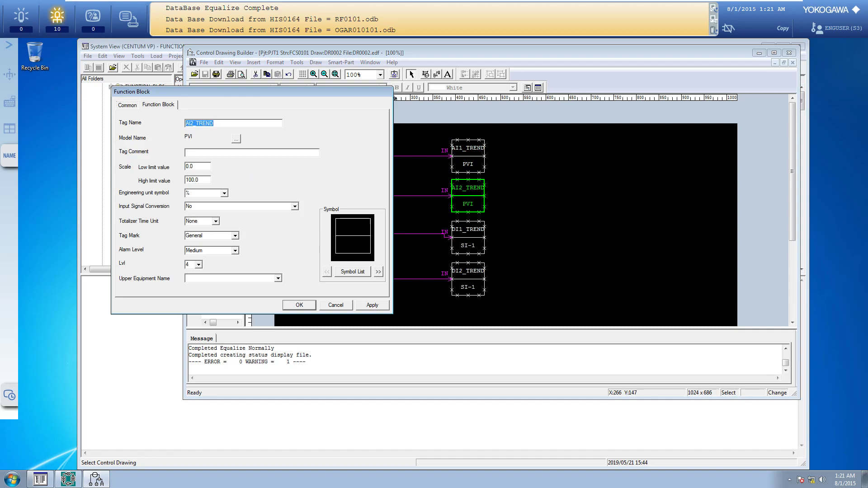
- Open the detail definition of AI2_TREND and set its engineering unit symbol to DEGC
left_click(331, 308)
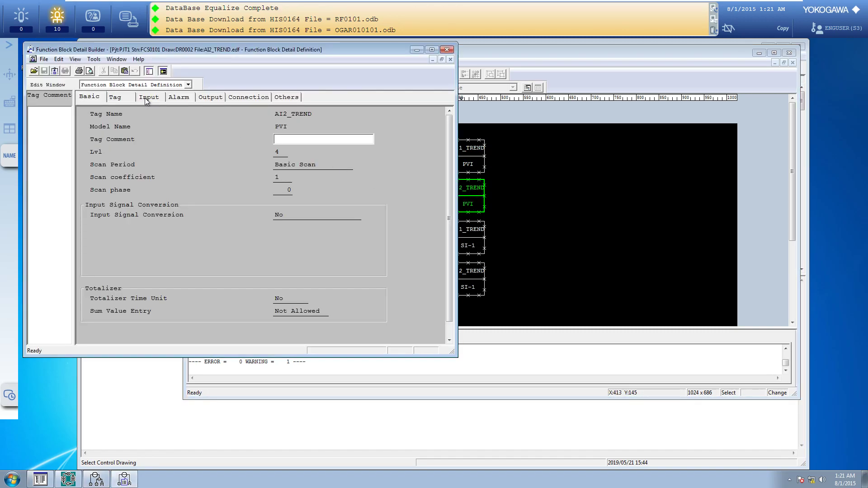
left_click(148, 97)
left_click(224, 163)
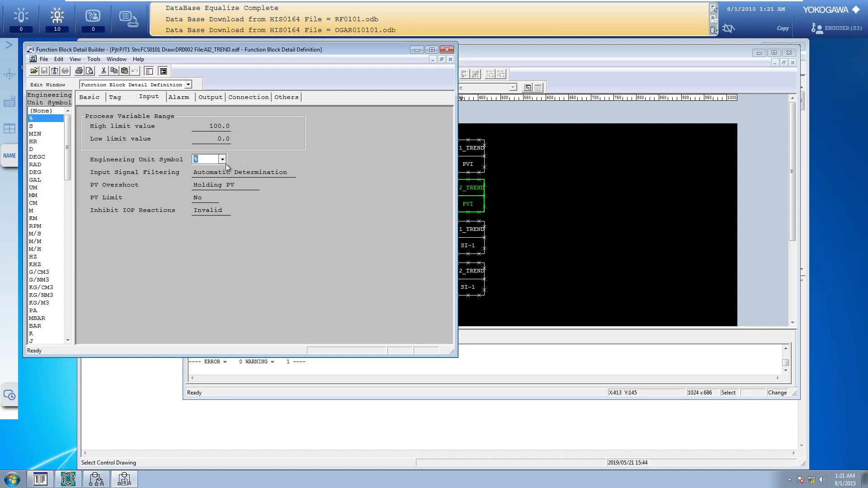
left_click(222, 160)
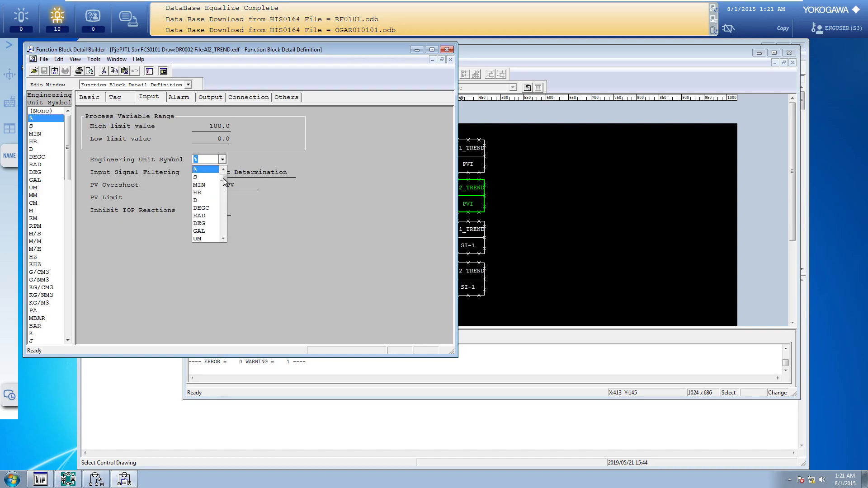
left_click(201, 208)
- Set AI2_TREND's process variable range to a high limit of 50.0 and a low limit of -10.0
left_click(213, 126)
key("Home")
key("shift+Right")
key("shift+Right")
type("5")
key("Return")
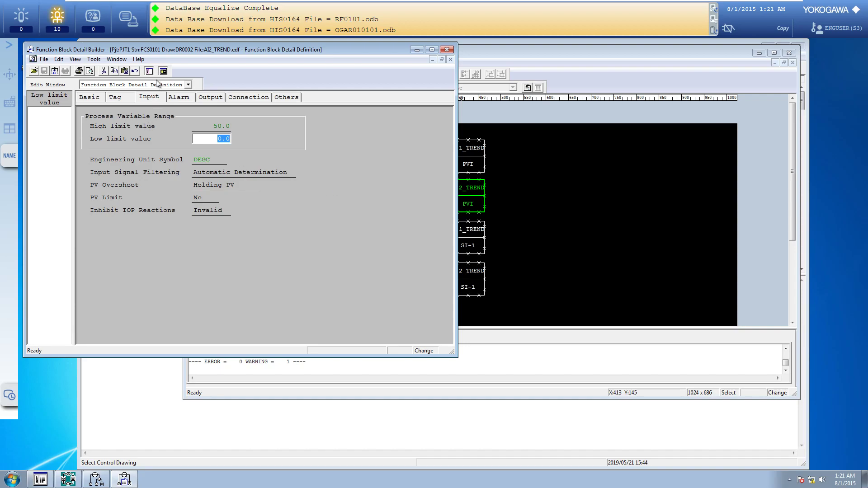
key("Home")
type("-1")
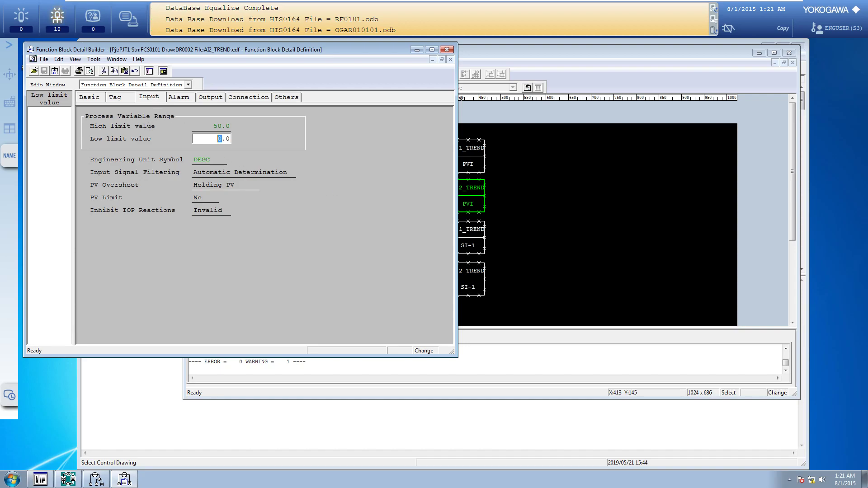
key("Return")
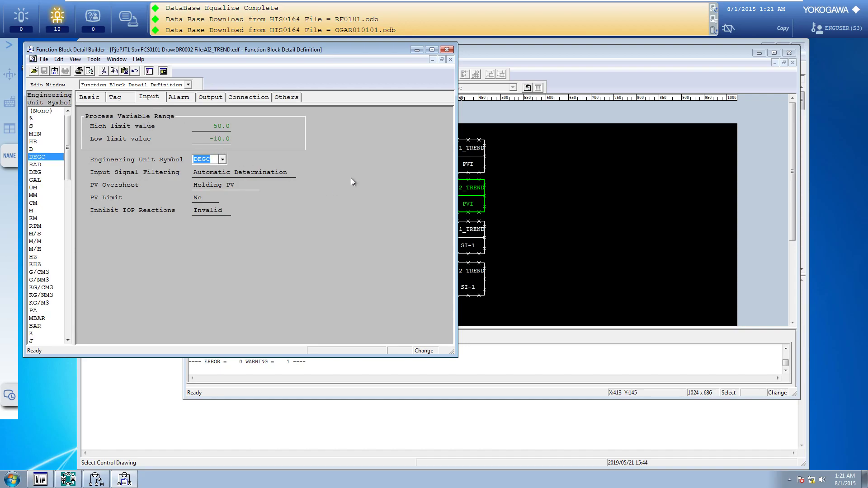
- Check the alarm, output and connection settings of AI2_TREND, then save its detail definition and close it
left_click(192, 99)
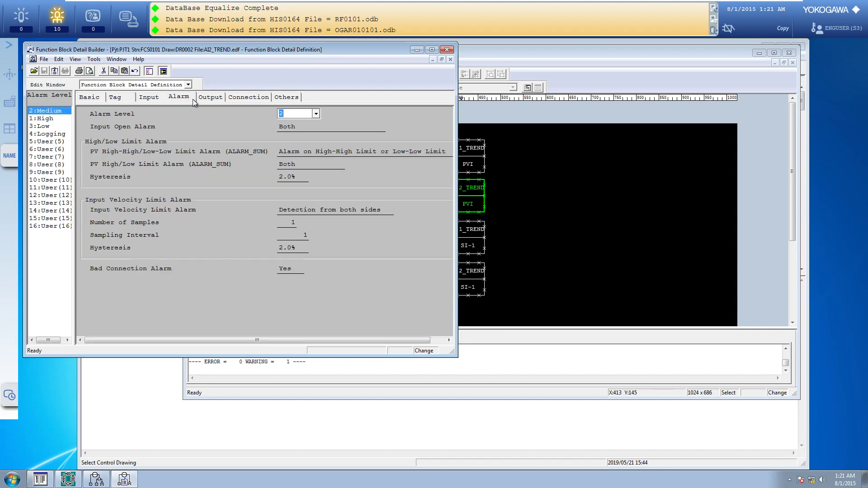
left_click(216, 97)
left_click(250, 97)
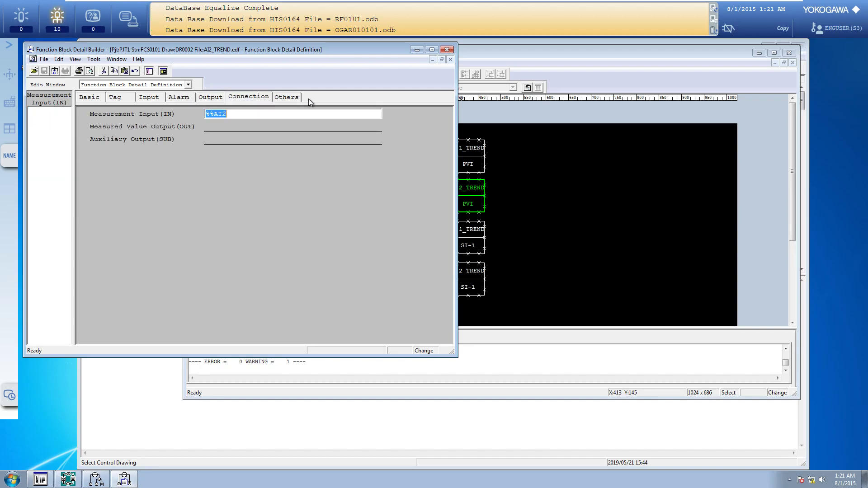
left_click(286, 97)
left_click(89, 97)
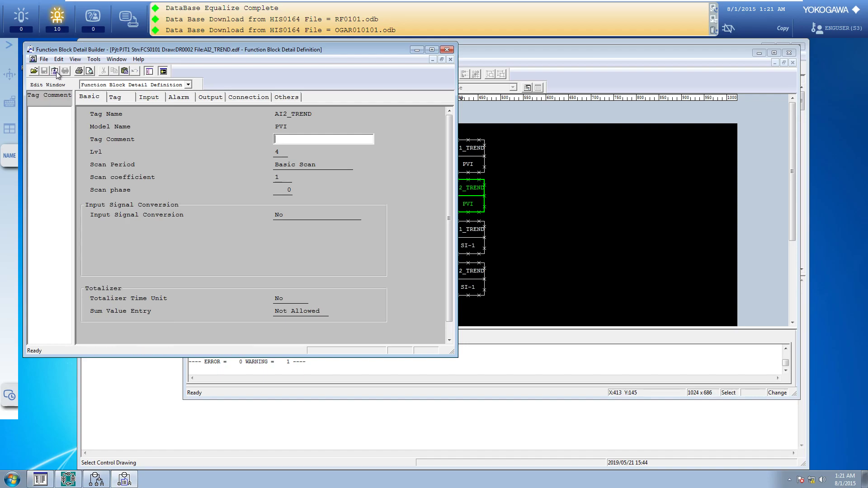
left_click(447, 50)
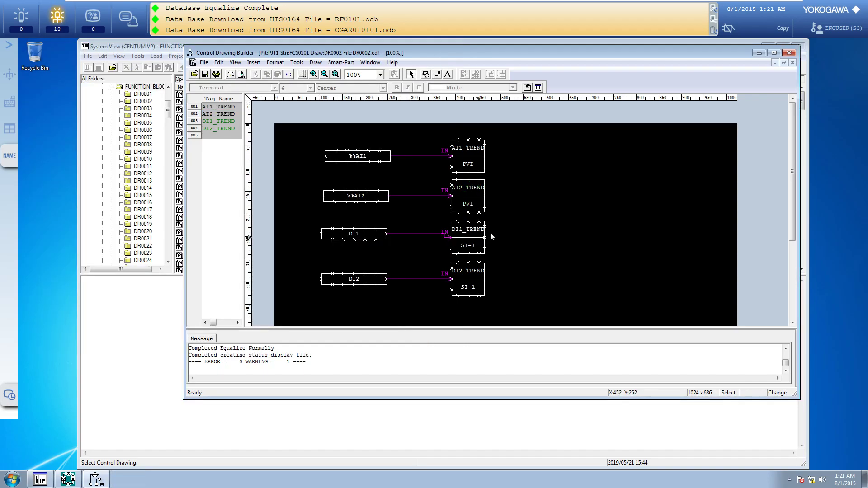
- Open the detail definition of DI1_TREND and select ON,,OFF,ON as its switch position label
double_click(465, 229)
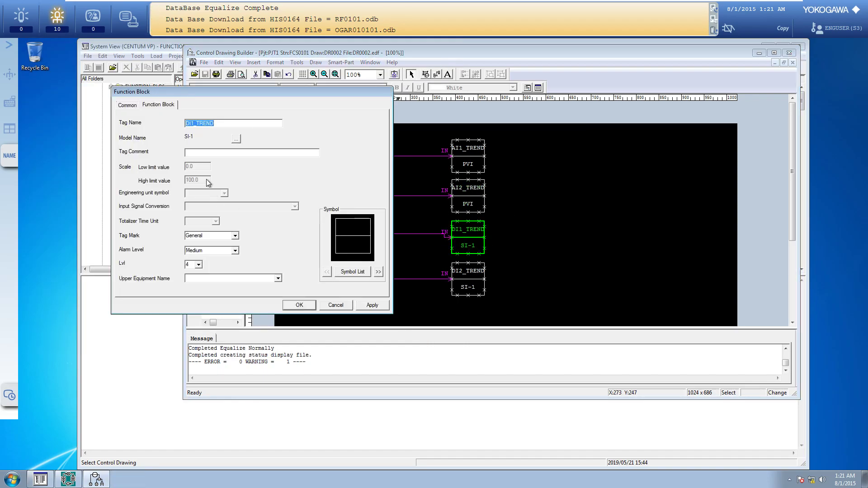
left_click(342, 304)
left_click(394, 74)
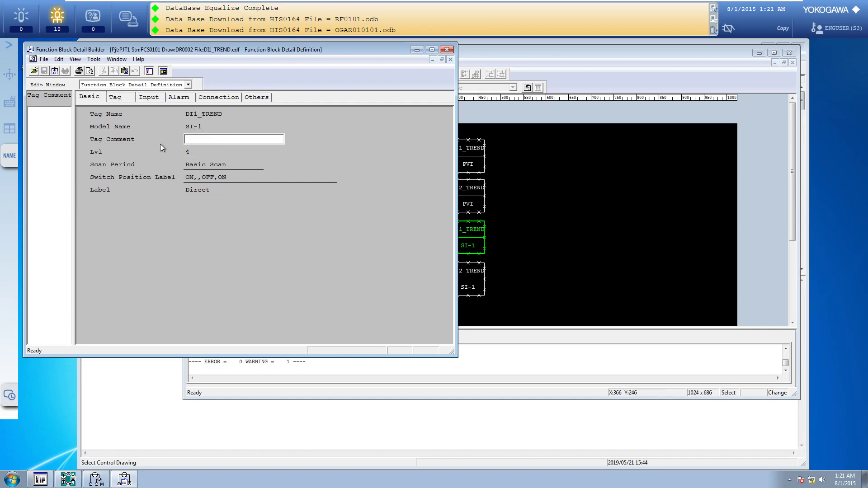
left_click(300, 178)
left_click(333, 177)
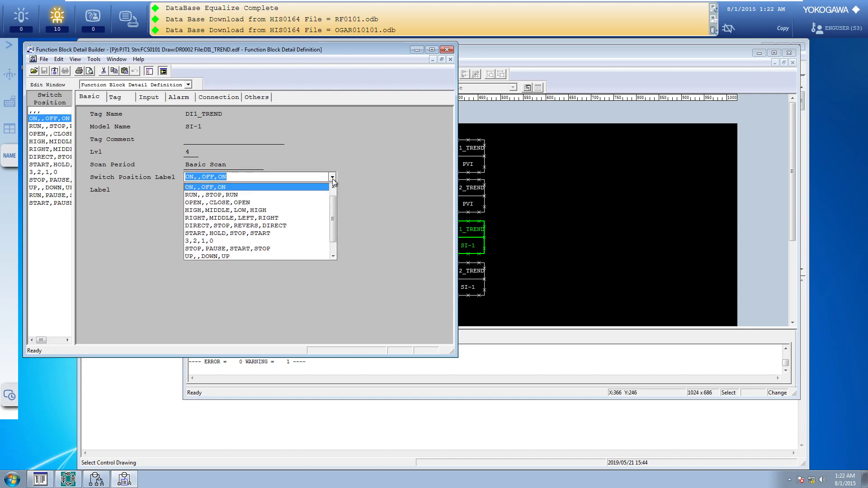
left_click(220, 188)
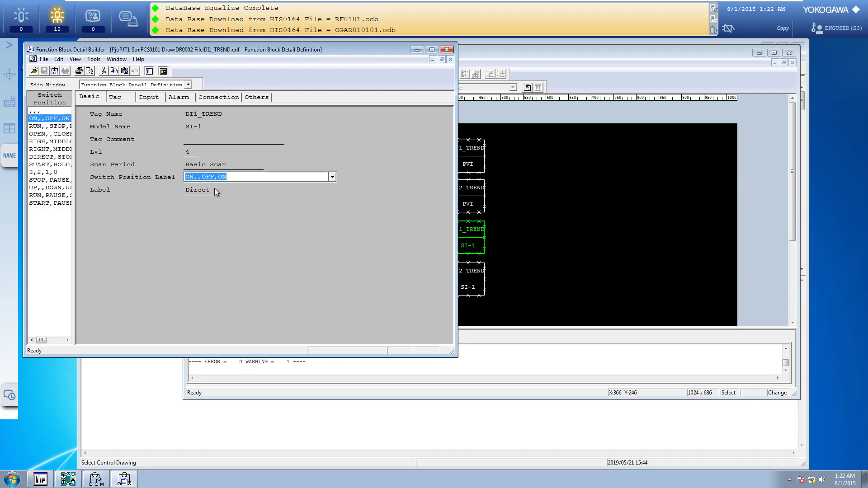
- Examine DI1_TREND's scan period choices, tag settings and direction of answerback options
left_click(116, 98)
left_click(90, 98)
left_click(224, 164)
left_click(259, 165)
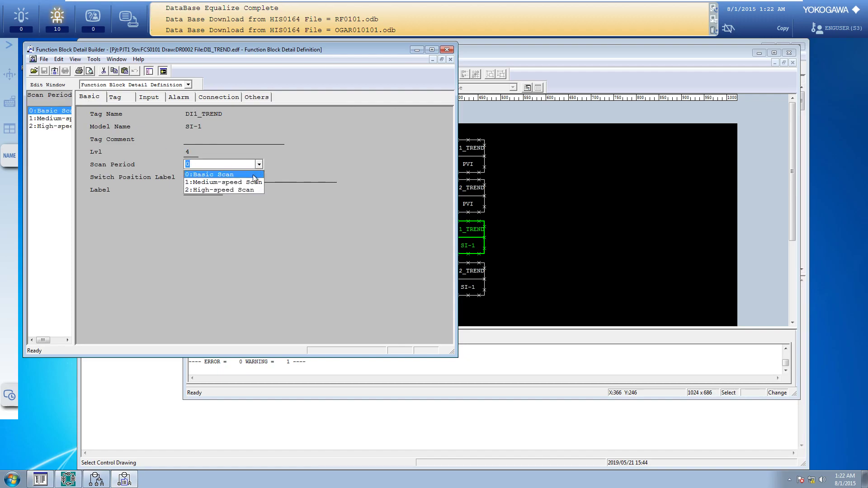
left_click(348, 147)
left_click(117, 99)
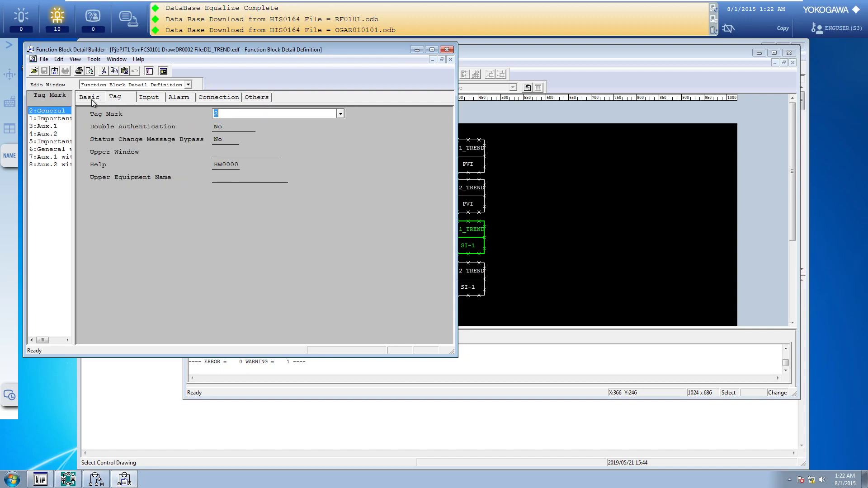
left_click(155, 100)
left_click(227, 114)
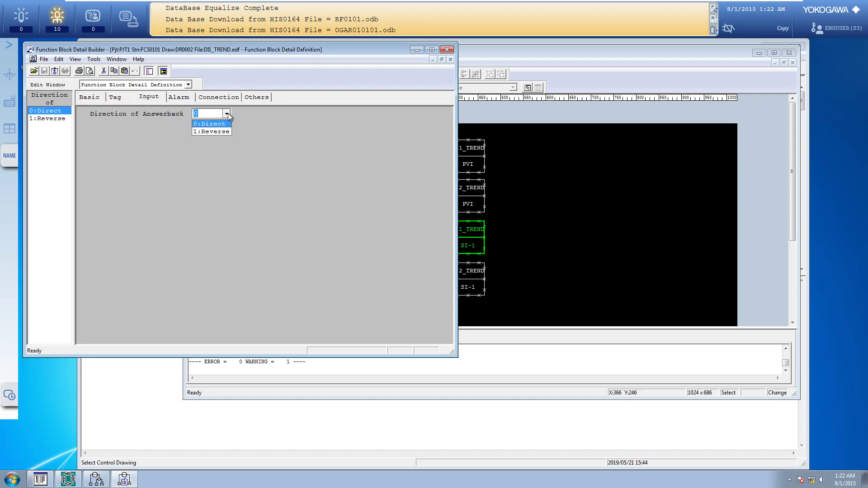
left_click(290, 122)
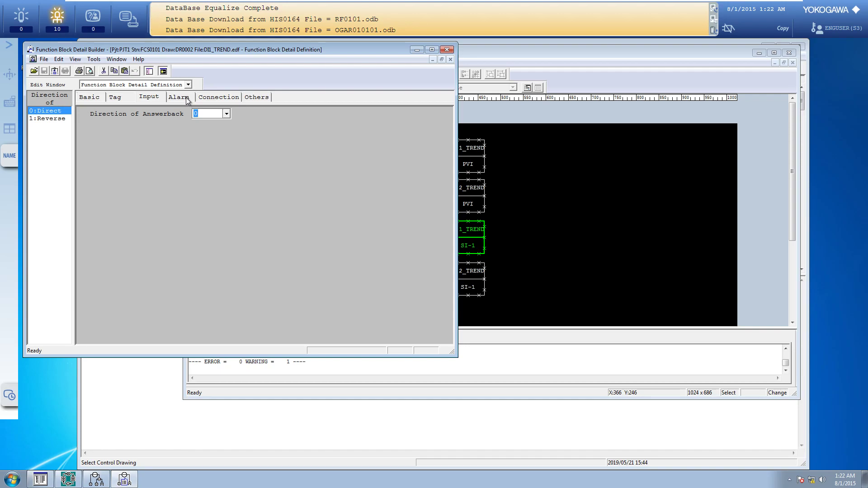
left_click(227, 113)
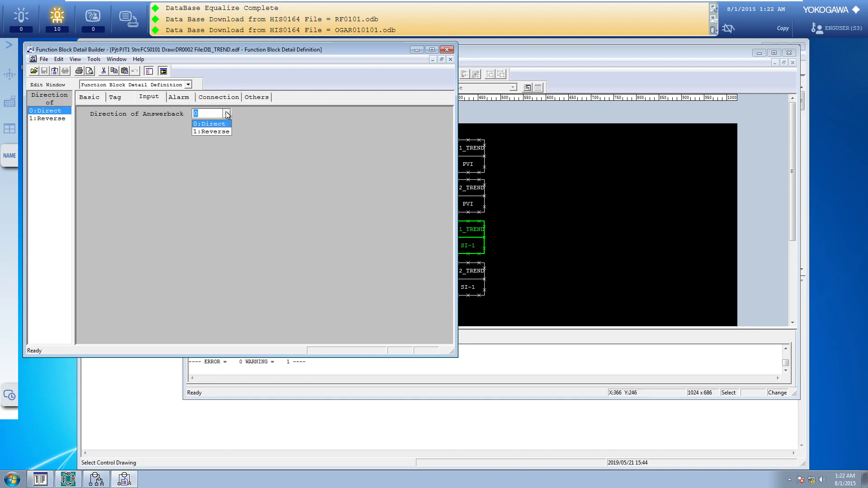
left_click(271, 117)
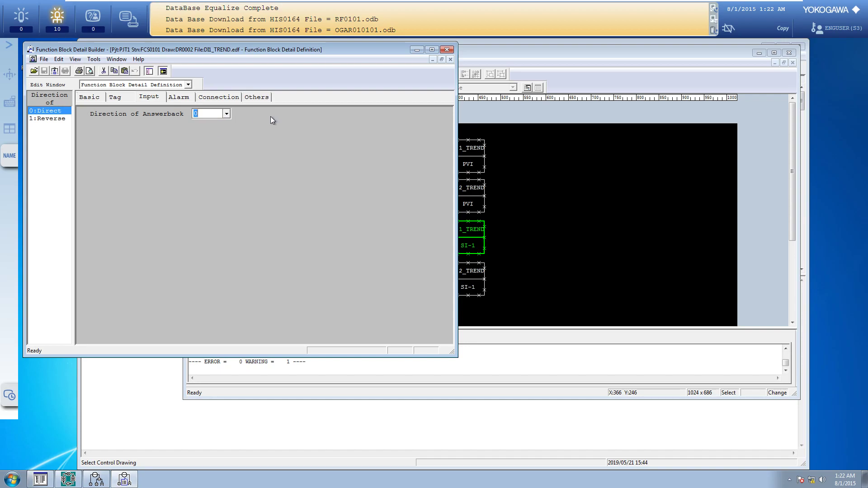
- Check DI1_TREND's alarm and connection settings, then save its detail definition and close it
left_click(183, 98)
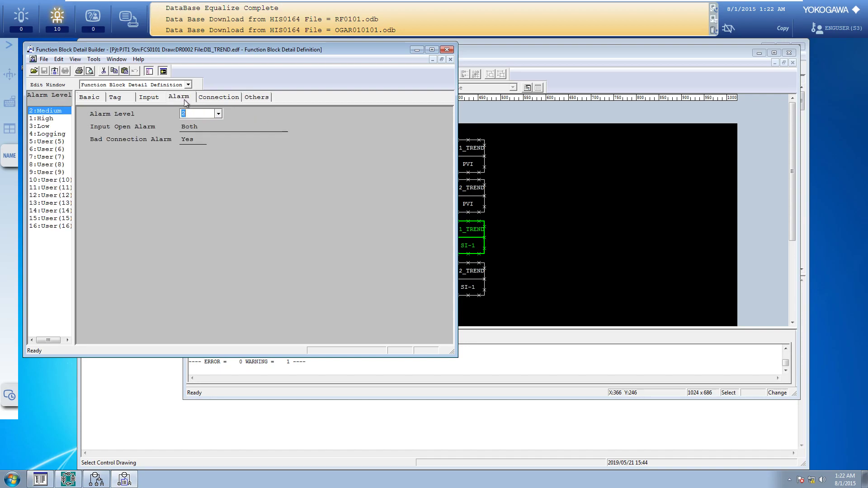
left_click(233, 98)
left_click(97, 100)
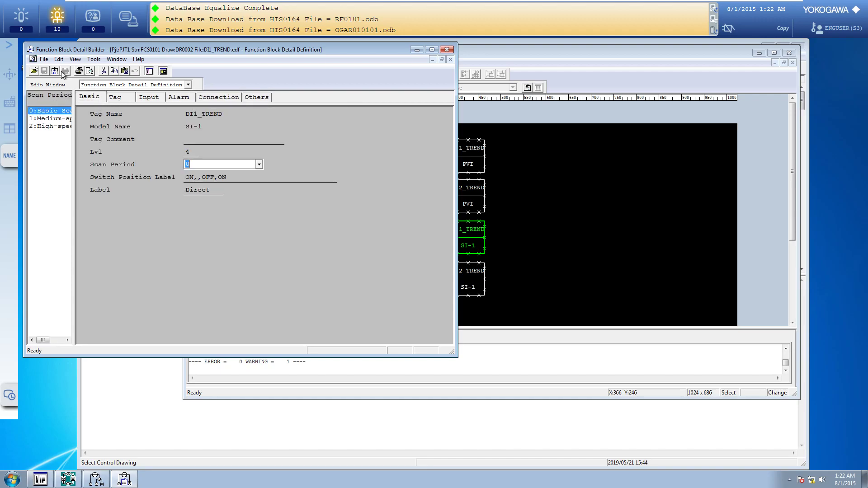
left_click(446, 50)
left_click(563, 240)
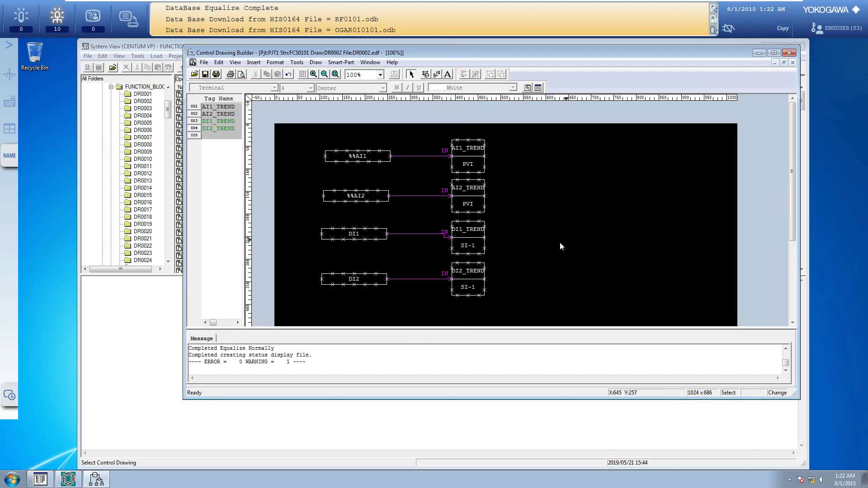
- Set DI2_TREND's switch position label to RUN,,STOP,RUN in its detail definition, then save and close the definition
double_click(470, 274)
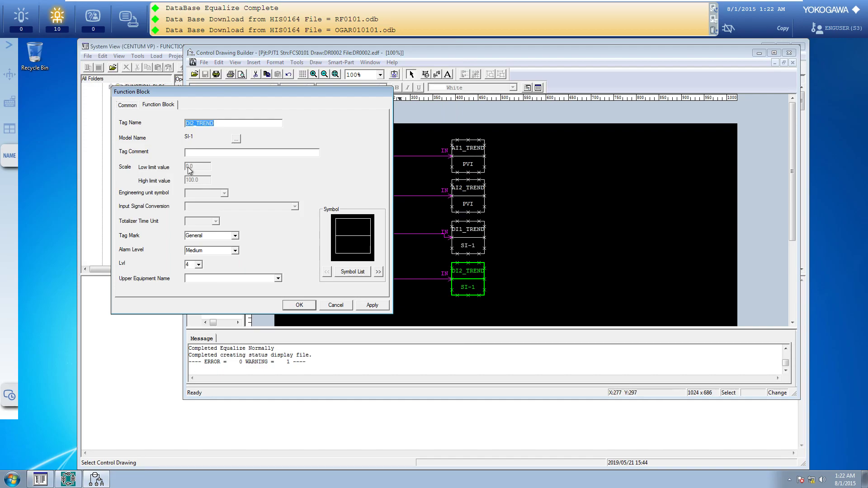
left_click(335, 305)
left_click(395, 74)
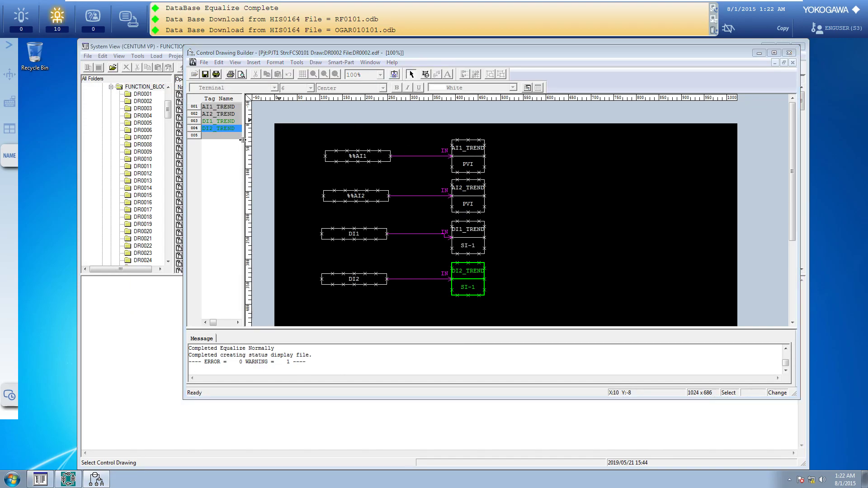
left_click(330, 182)
left_click(332, 176)
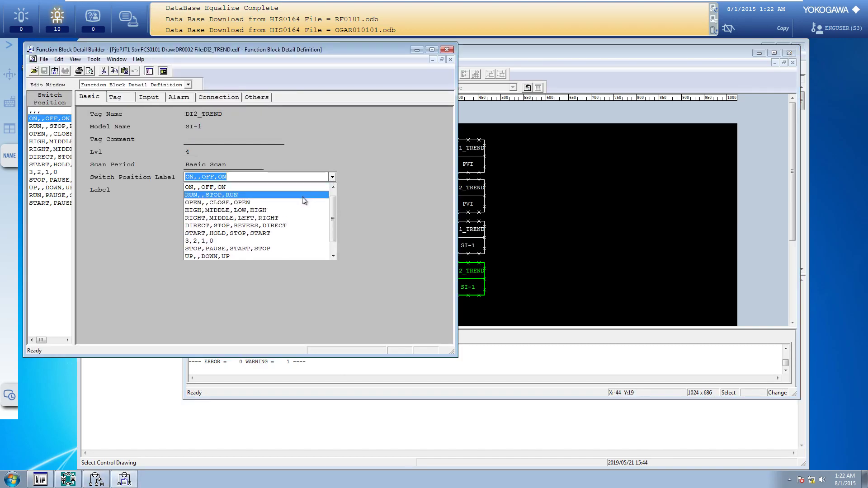
left_click(302, 194)
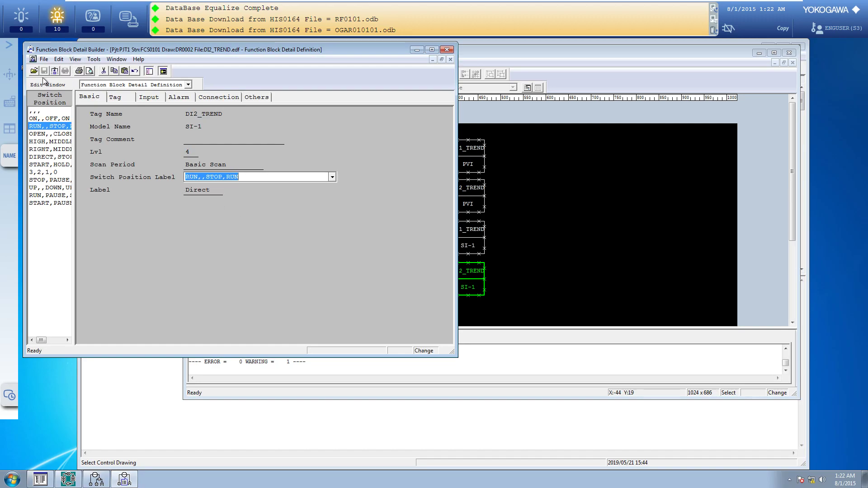
left_click(55, 71)
left_click(447, 50)
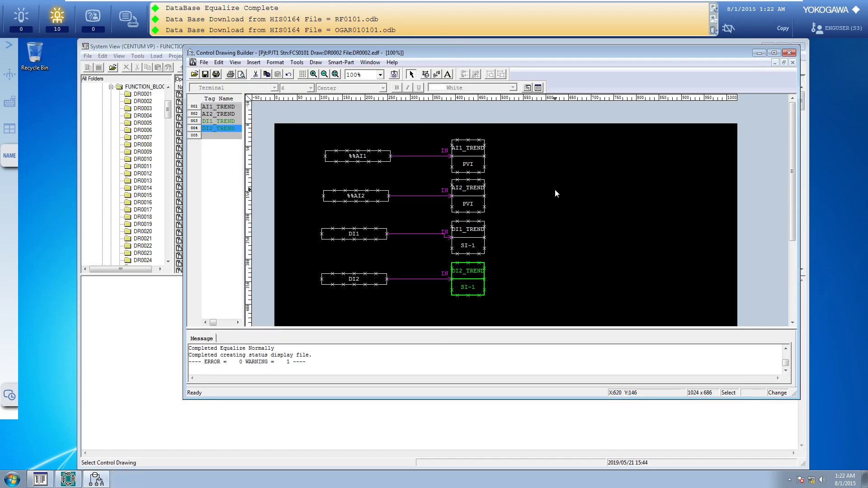
- Save control drawing DR0002 and close the Control Drawing Builder
left_click(204, 63)
left_click(203, 63)
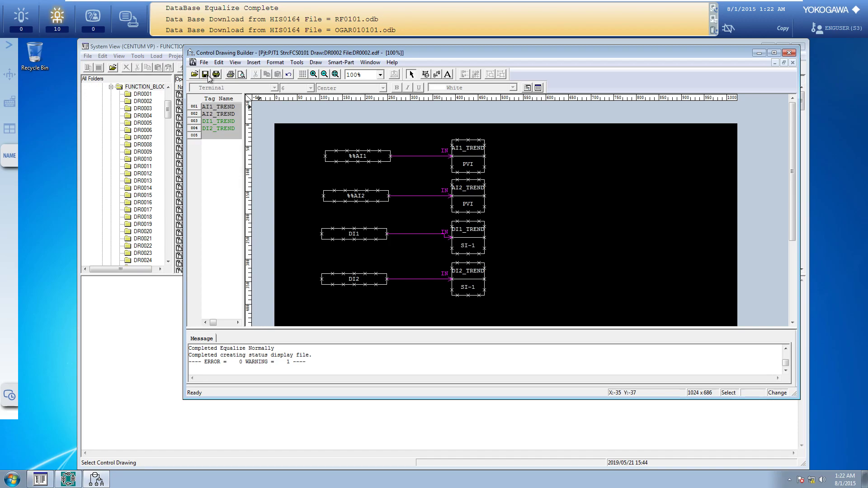
left_click(206, 75)
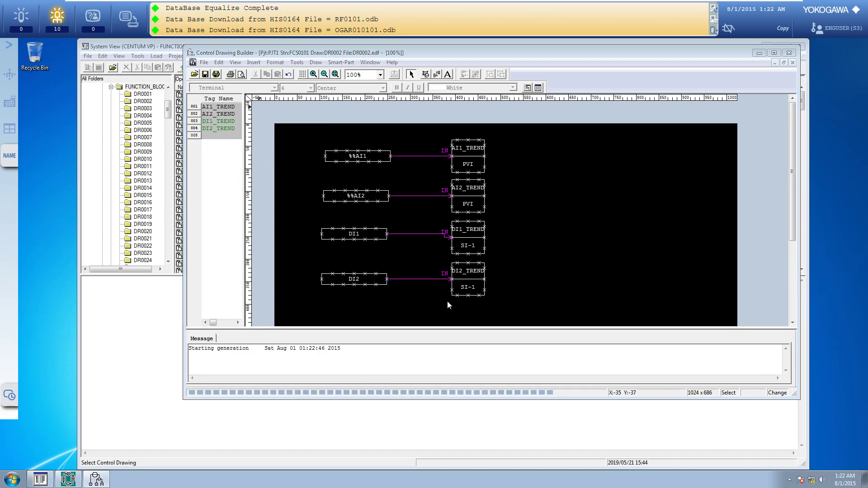
key("Return")
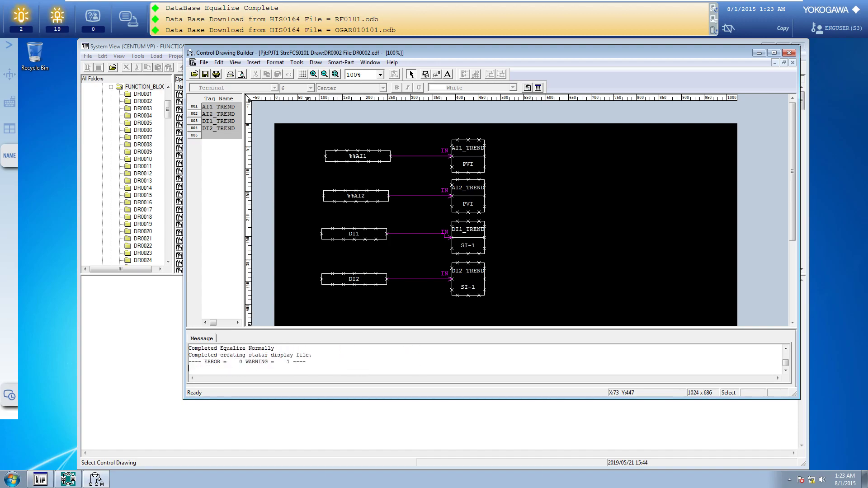
left_click(791, 54)
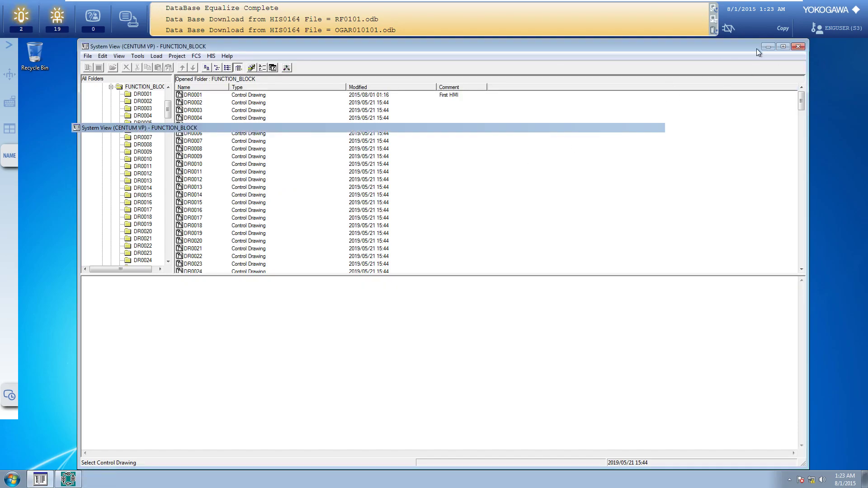
- Minimize System View and switch to the Test Function window showing wiring operation WIRE01
left_click(764, 47)
right_click(322, 191)
left_click(89, 426)
left_click(69, 478)
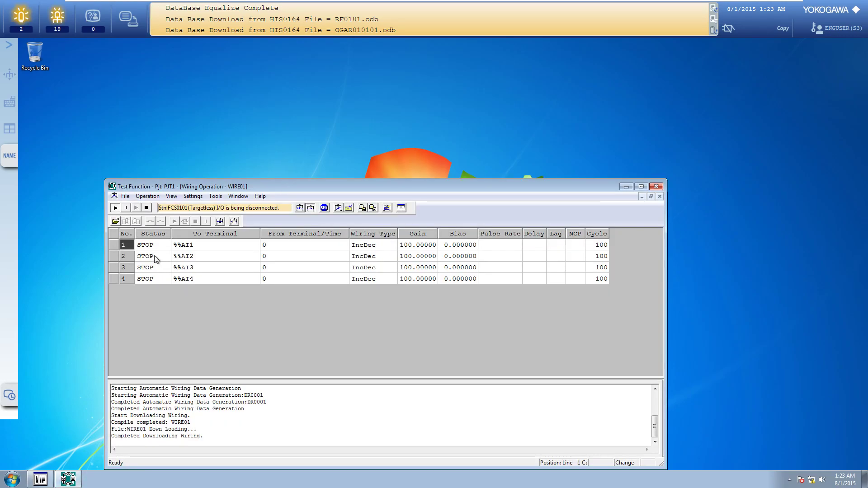
right_click(132, 295)
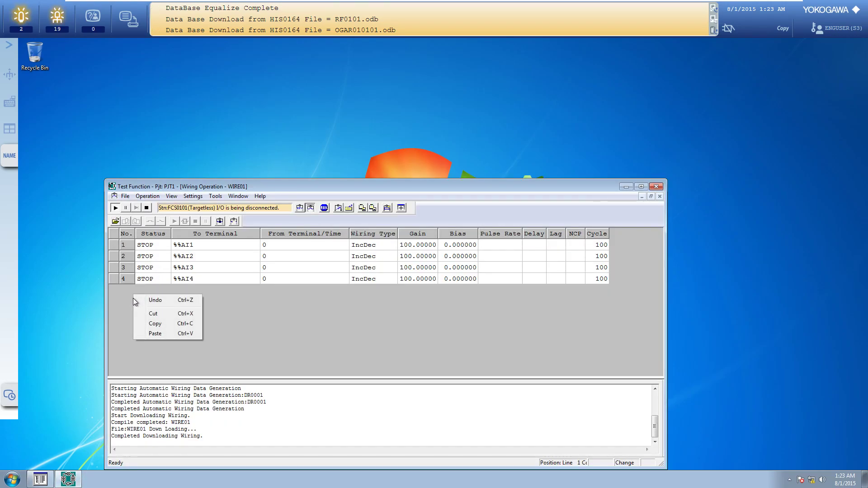
left_click(130, 297)
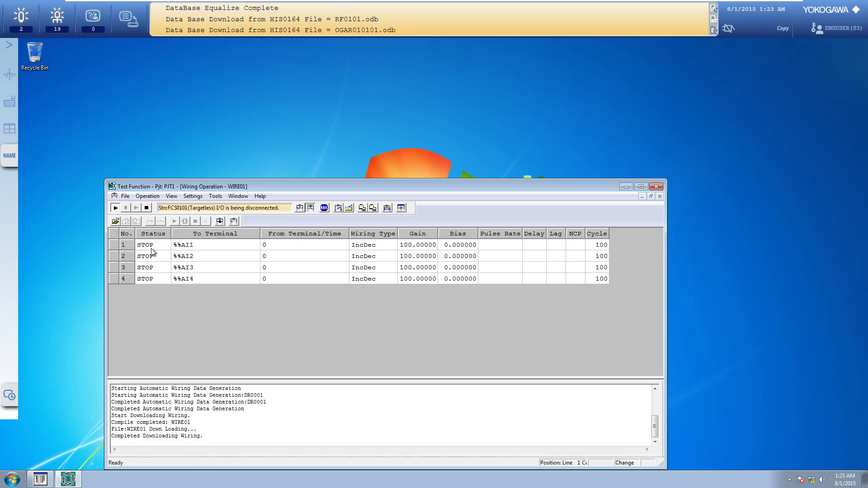
- Stop the FCS0101 simulator and start its test function again
left_click(146, 208)
left_click(357, 347)
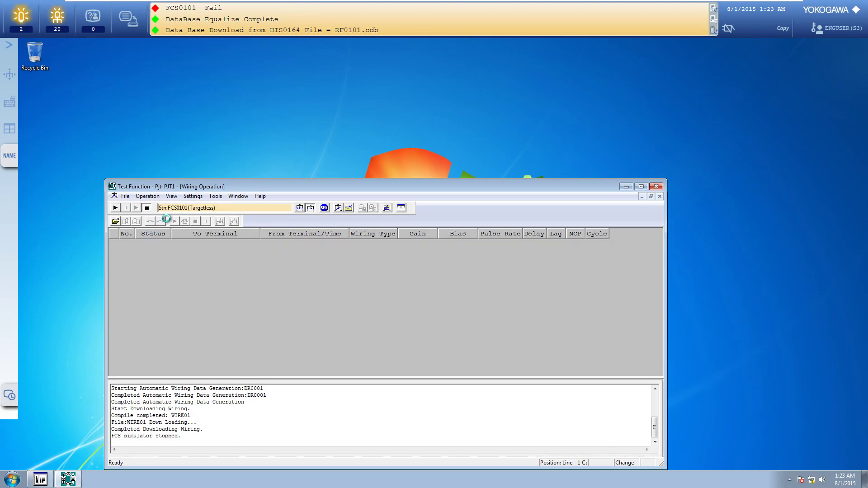
left_click(115, 208)
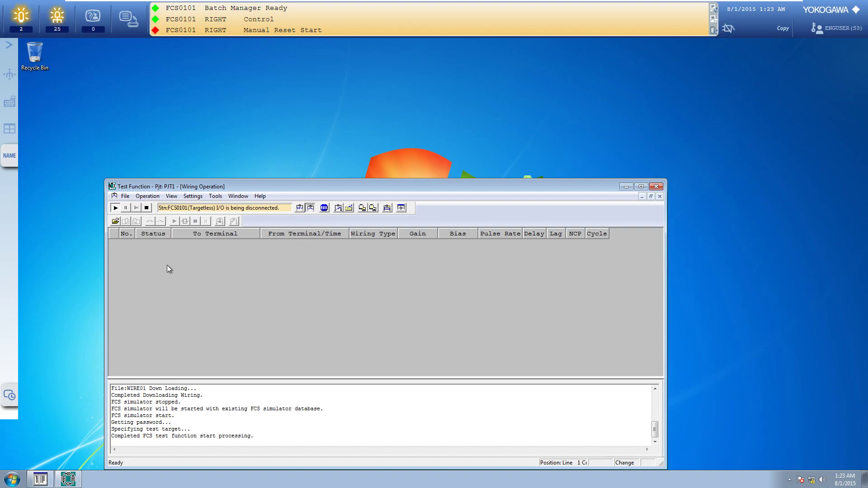
- Try to open a wiring file in Wiring Operation
left_click(308, 210)
right_click(138, 256)
left_click(130, 237)
left_click(116, 221)
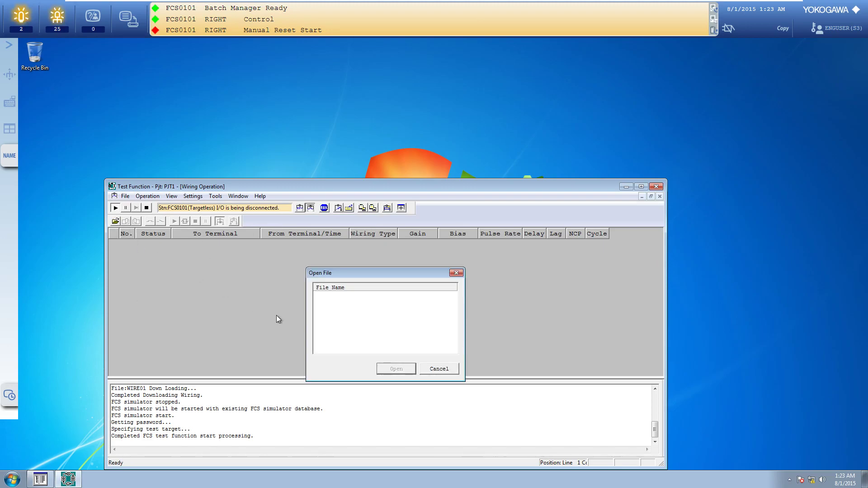
left_click(413, 369)
- Open the Wiring editor and define row 1 with To Terminal %%AI1 and wiring type IncDec
left_click(125, 196)
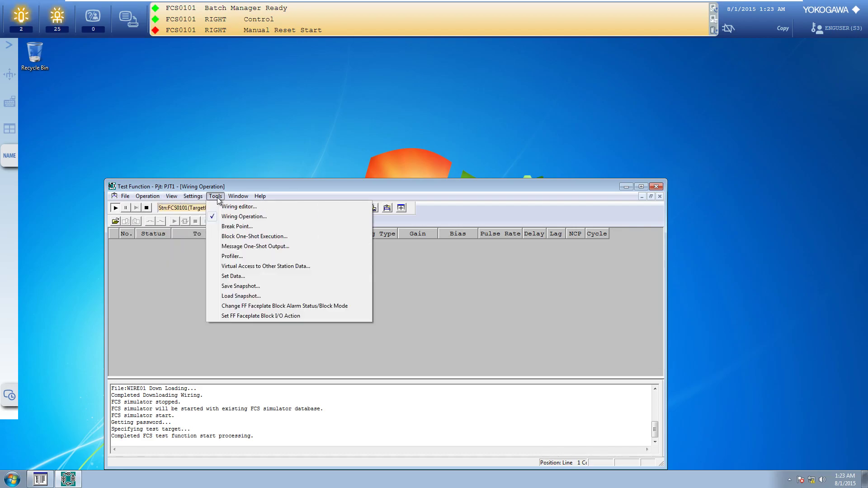
left_click(232, 207)
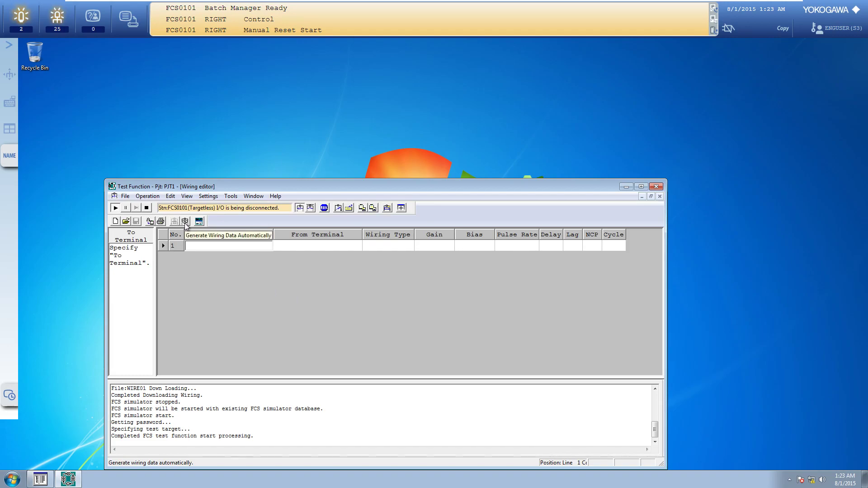
type("%%AI1")
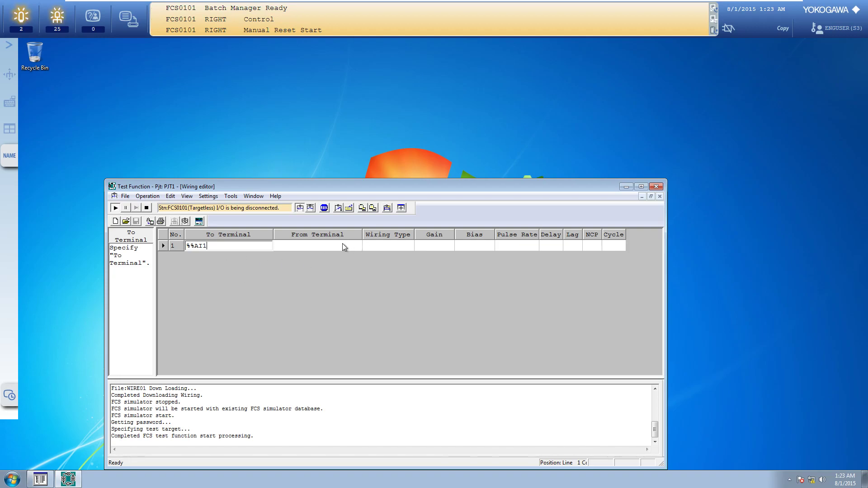
left_click(376, 247)
left_click(409, 245)
left_click_drag(411, 267, 409, 270)
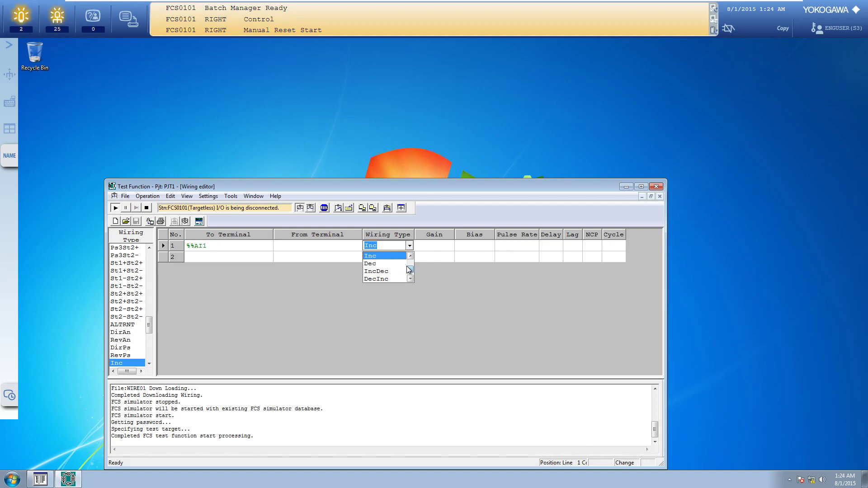
left_click(401, 272)
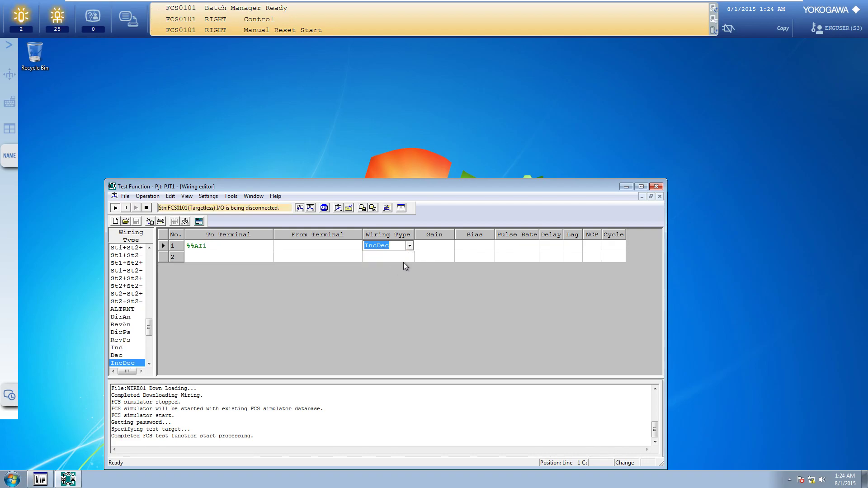
- Set the gain of the %%AI1 wiring row to 100.0 and its cycle to 100
left_click(421, 246)
type("100.0")
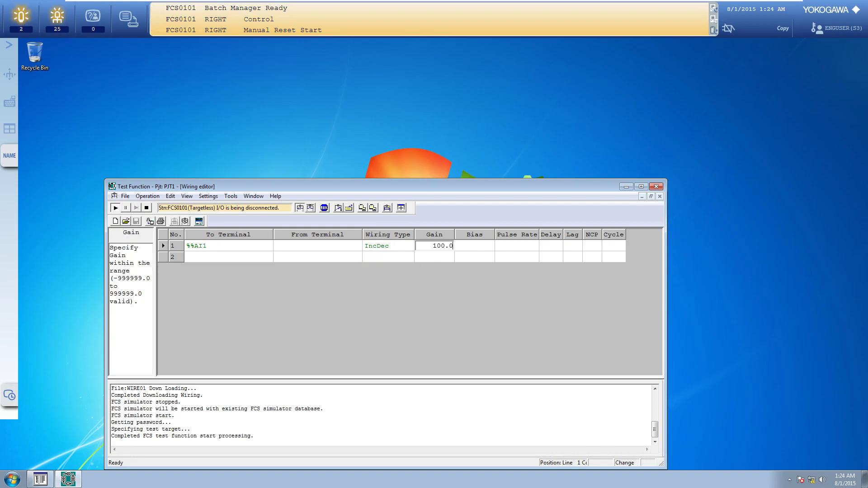
key("Tab")
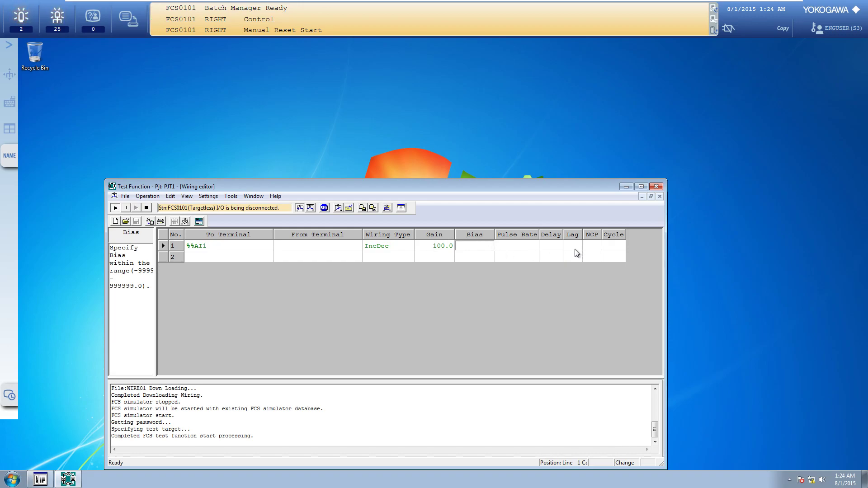
left_click(612, 248)
type("100")
key("Return")
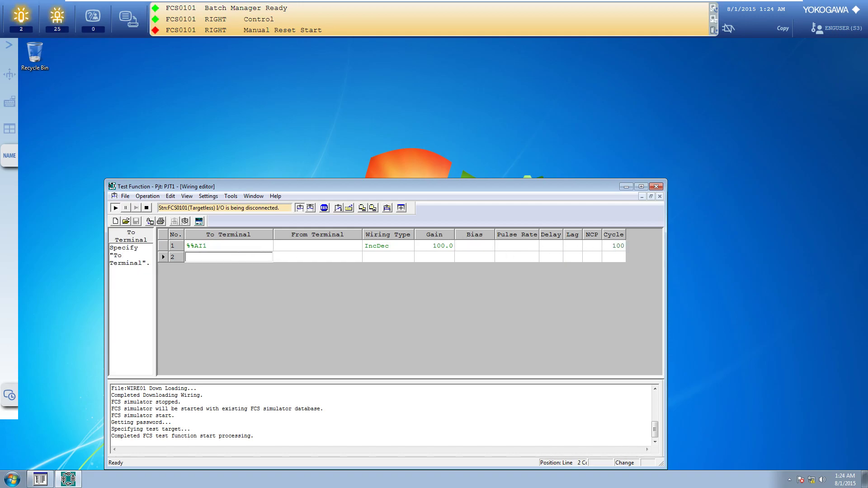
- Define wiring row 2 with To Terminal %%AI2 and wiring type DecInc
type("%%AI2")
key("Tab")
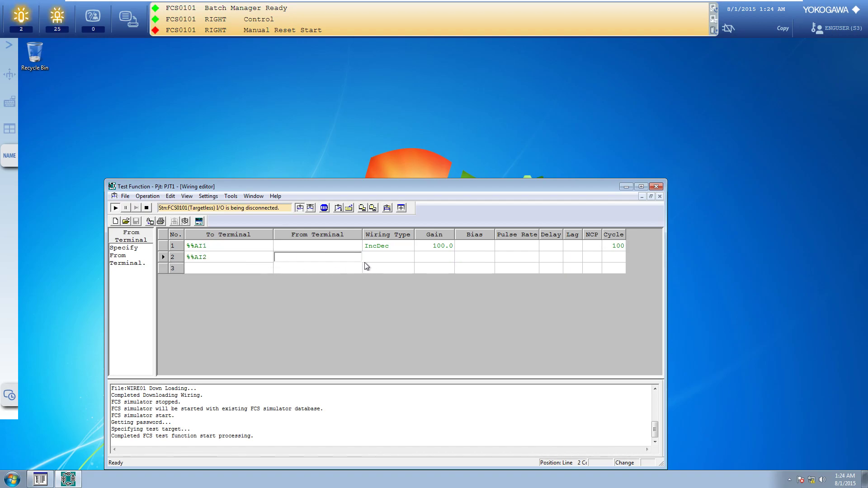
key("Tab")
type("Inc")
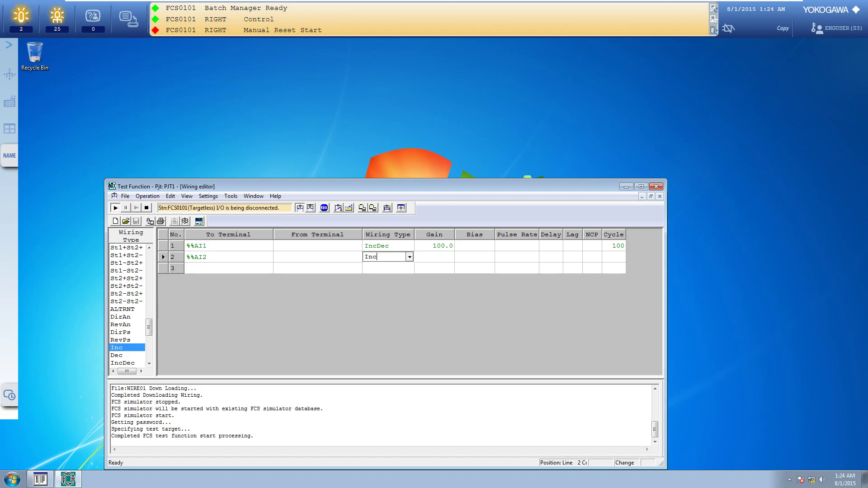
key("BackSpace")
key("BackSpace")
key("BackSpace")
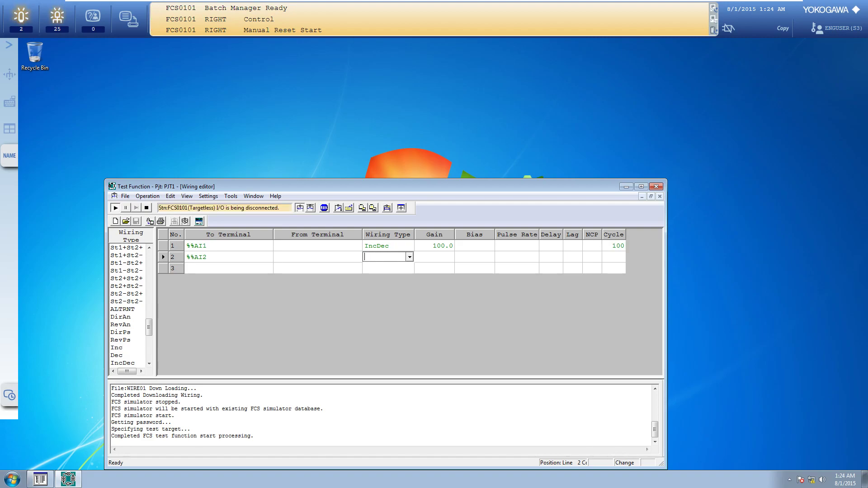
left_click(412, 257)
type("DirAn")
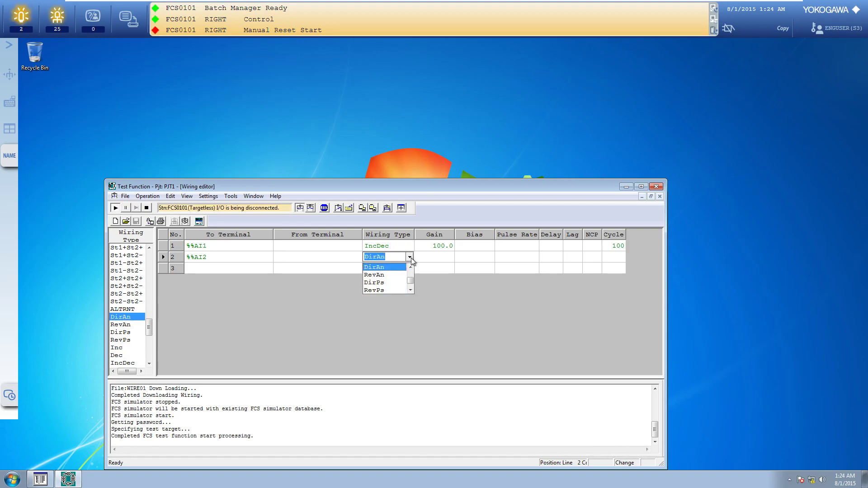
key("Return")
type("ec")
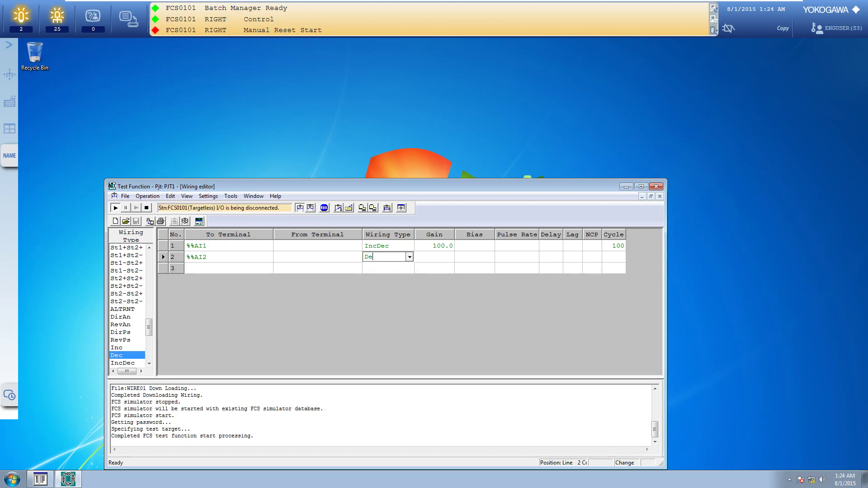
left_click(409, 257)
left_click(394, 282)
- Set the gain of the %%AI2 wiring row to 100 and its cycle to 100
left_click(432, 259)
type("100")
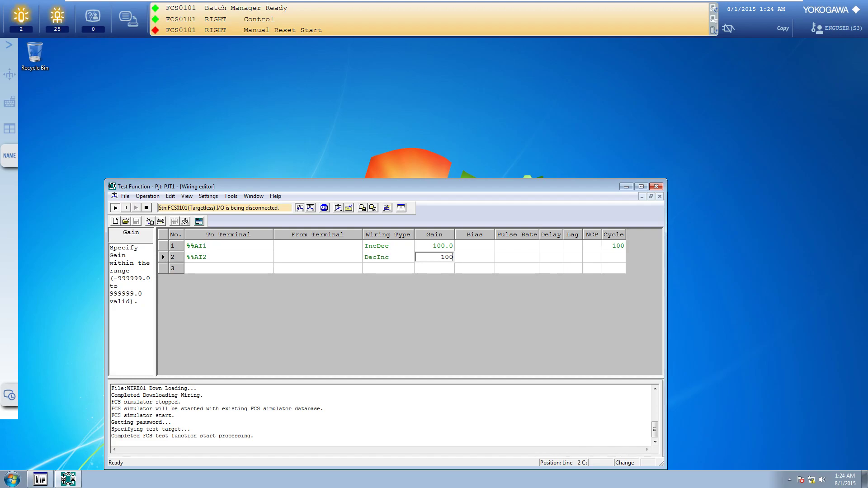
key("Tab")
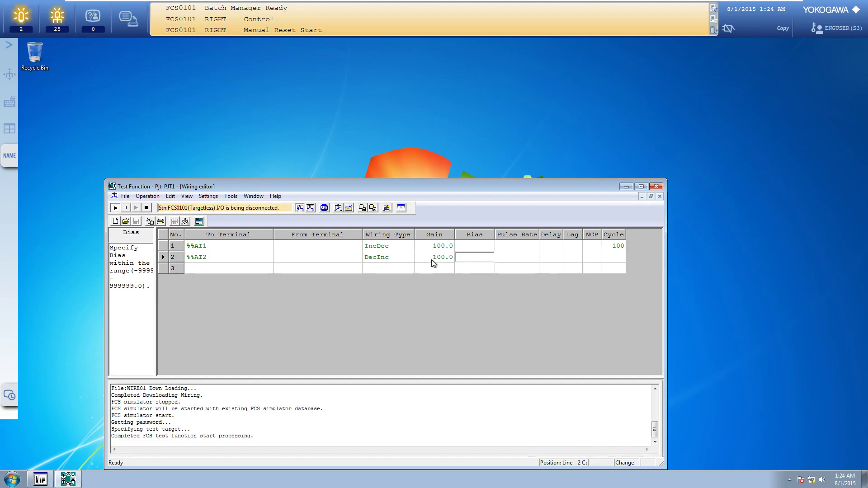
left_click(618, 256)
type("100")
key("Tab")
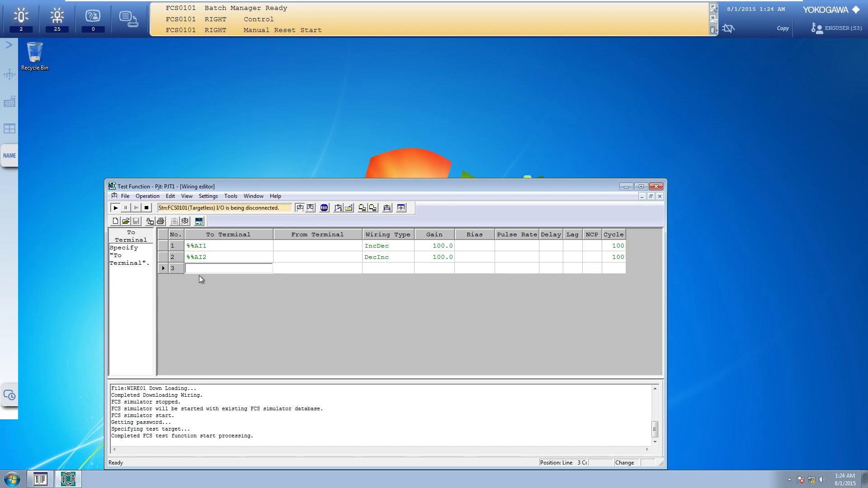
- Enter DI1 as To Terminal in row 3 and check the tag names of status input module 3ADV151-P under NODE1
type("DI1")
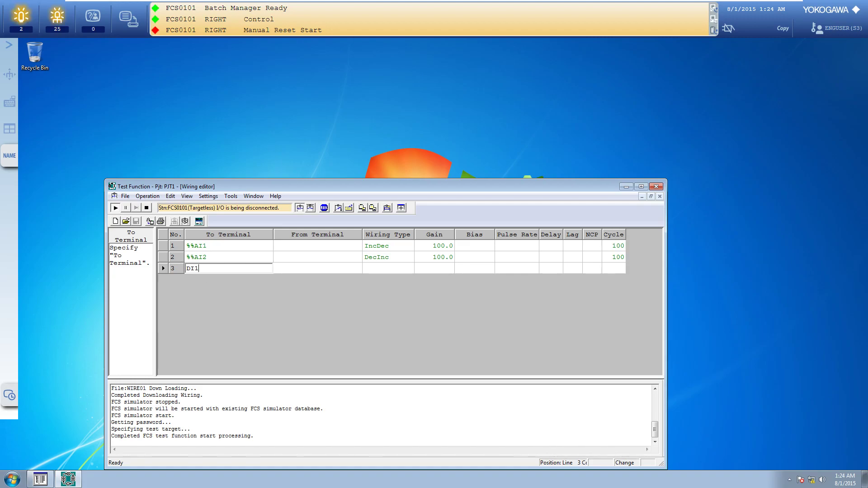
left_click(40, 479)
left_click(135, 316)
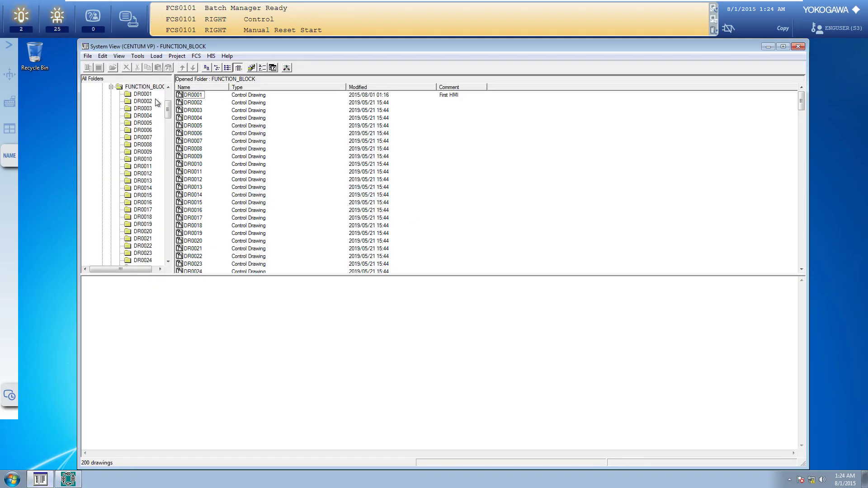
scroll(153, 102, "up", 4)
left_click(132, 152)
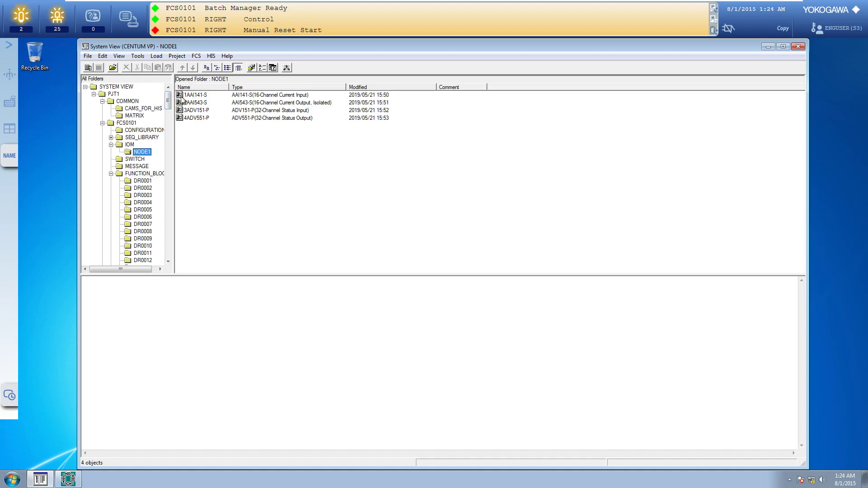
left_click(198, 112)
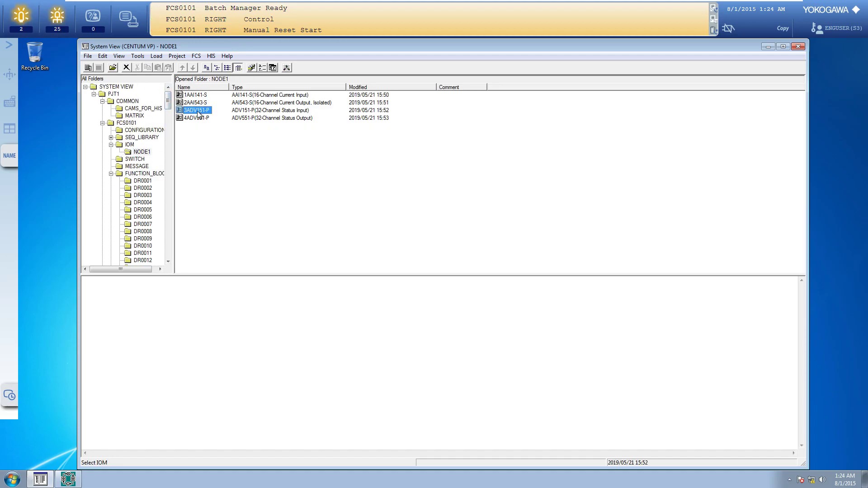
double_click(197, 112)
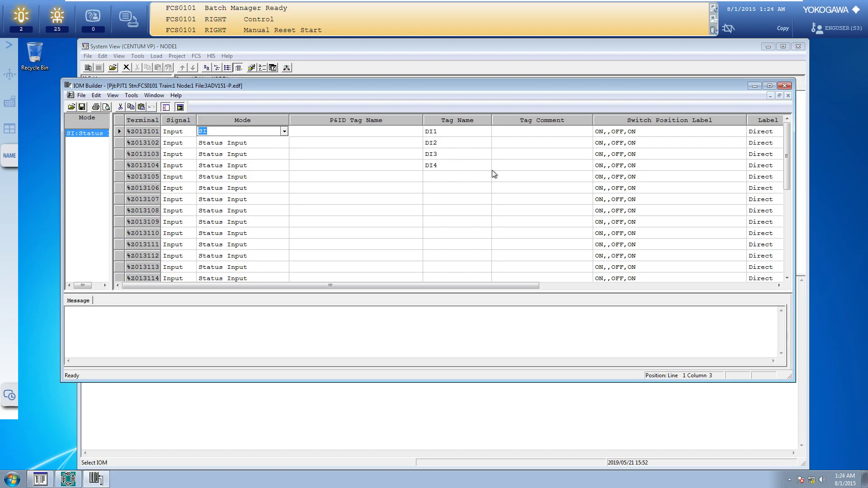
left_click(785, 86)
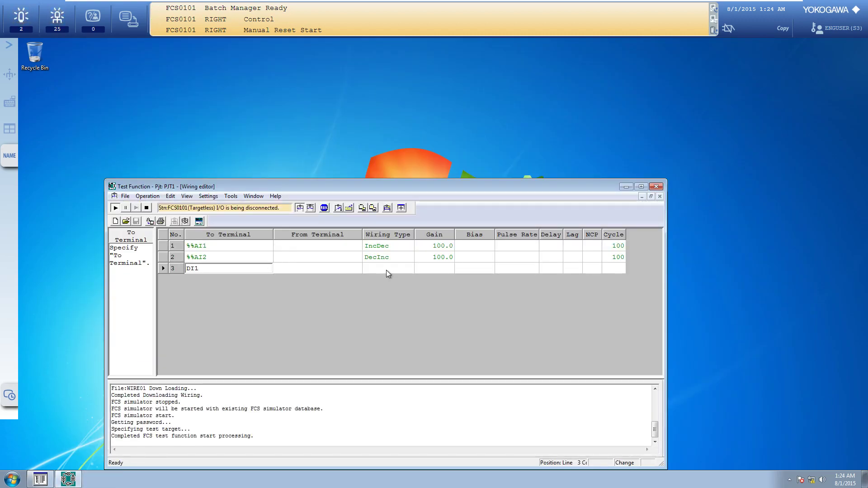
- Look through the wiring types for the DI1 row, and cut that row from the wiring table
left_click(386, 270)
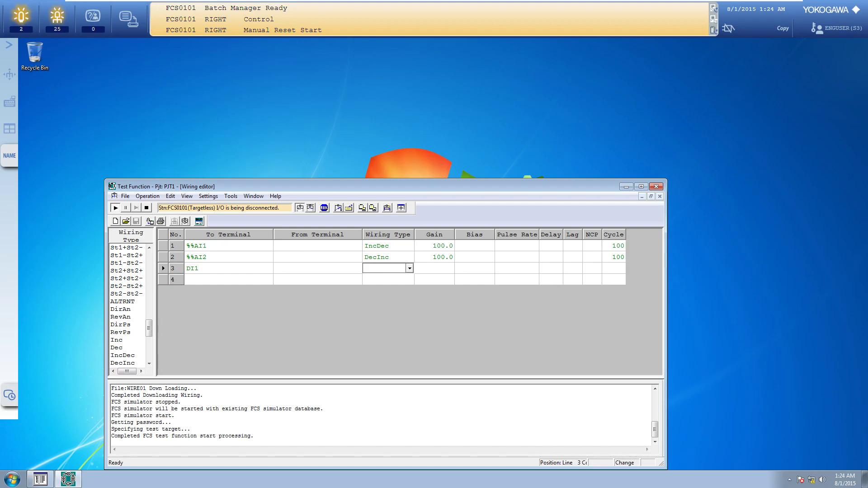
left_click(409, 268)
left_click(411, 302)
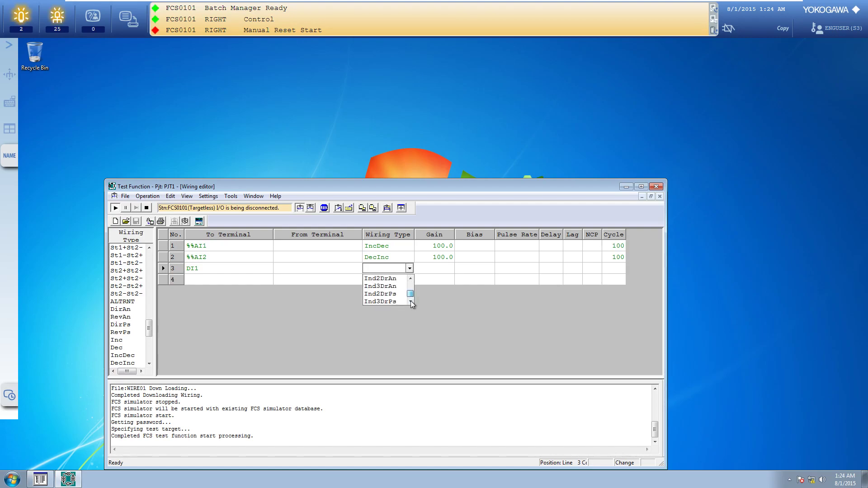
mouse_move(410, 294)
left_mouse_down()
mouse_move(412, 282)
mouse_move(411, 296)
left_mouse_up()
left_click(162, 273)
left_click(162, 271)
right_click(162, 271)
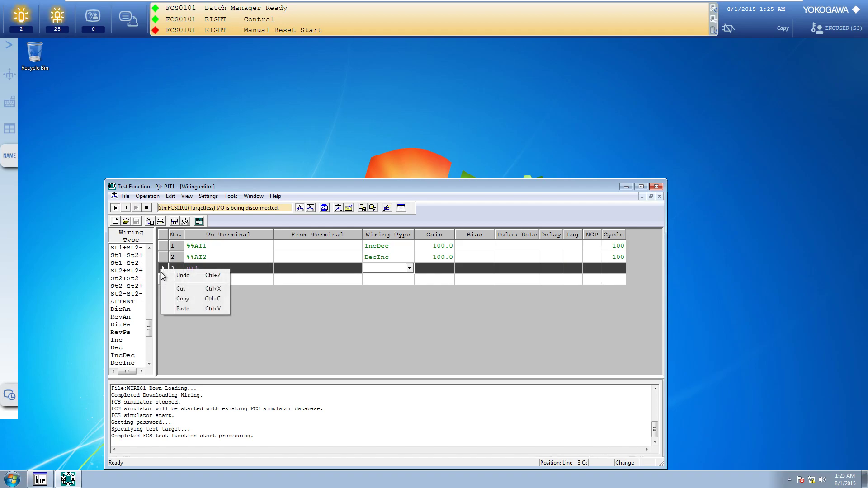
left_click(192, 288)
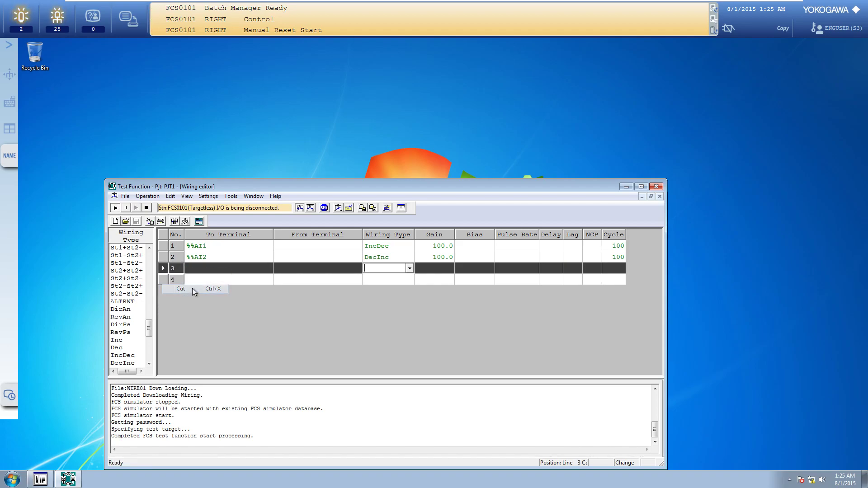
- Leave the Wiring editor for Wiring Operation, saving the wiring changes to WIRE02.wrs
left_click(435, 248)
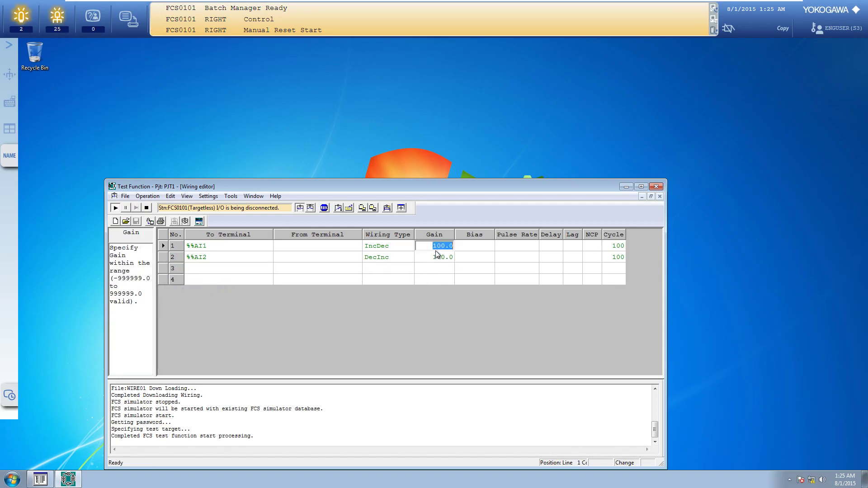
left_click(311, 208)
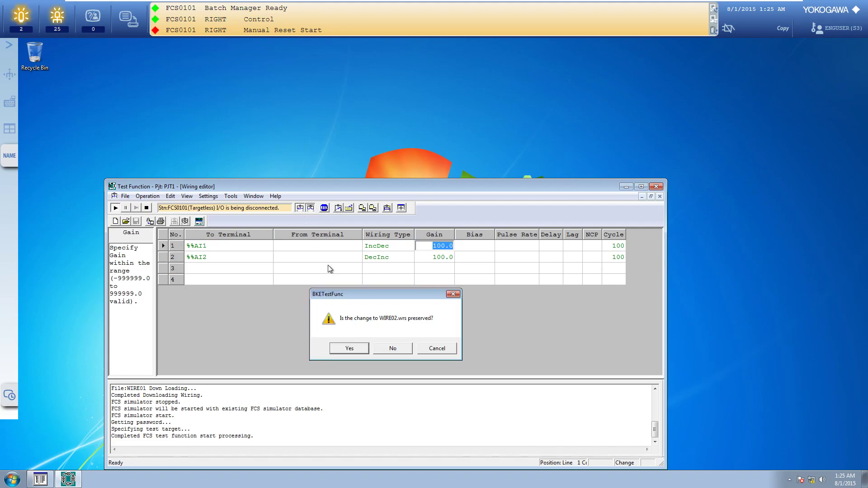
left_click(356, 351)
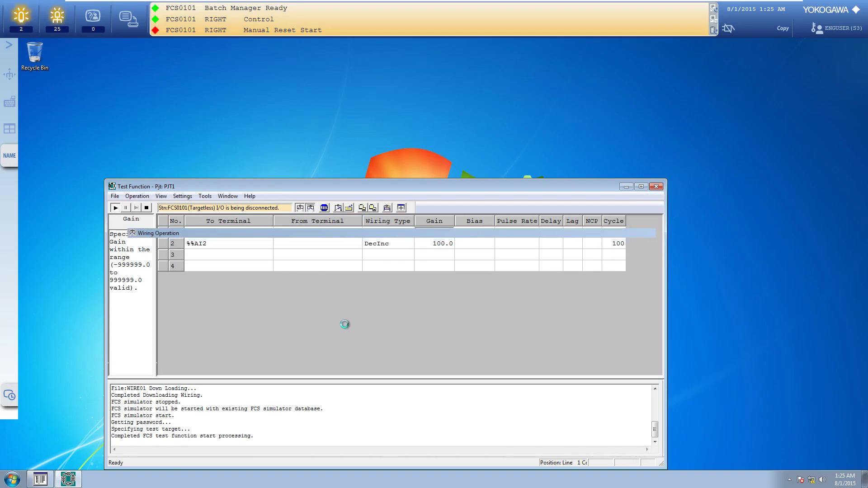
- Reopen the Wiring editor and open wiring file WIRE01 to review its rows
left_click(301, 208)
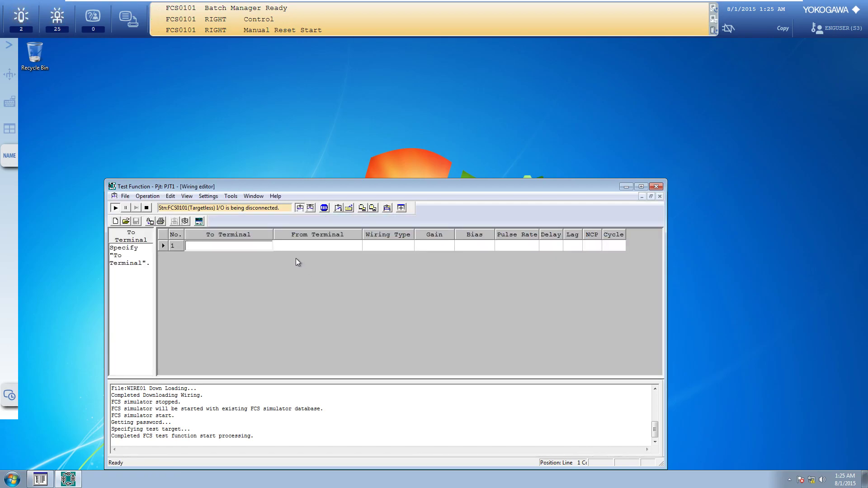
left_click(125, 195)
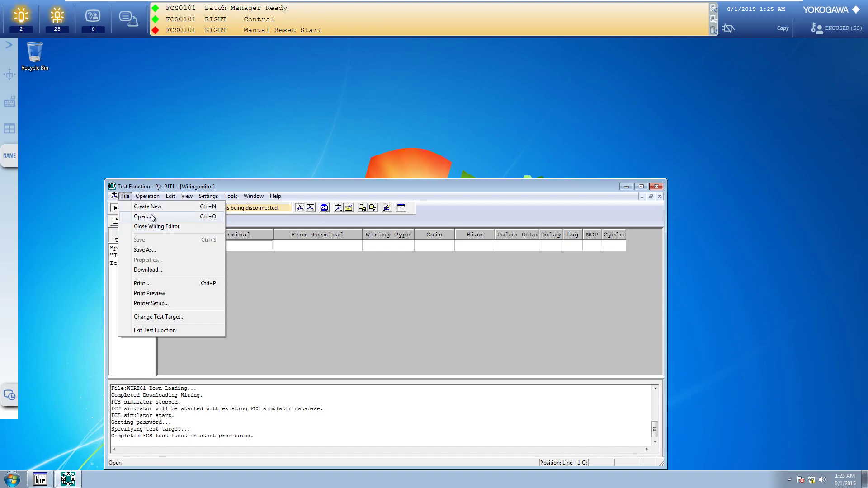
left_click(152, 217)
double_click(210, 263)
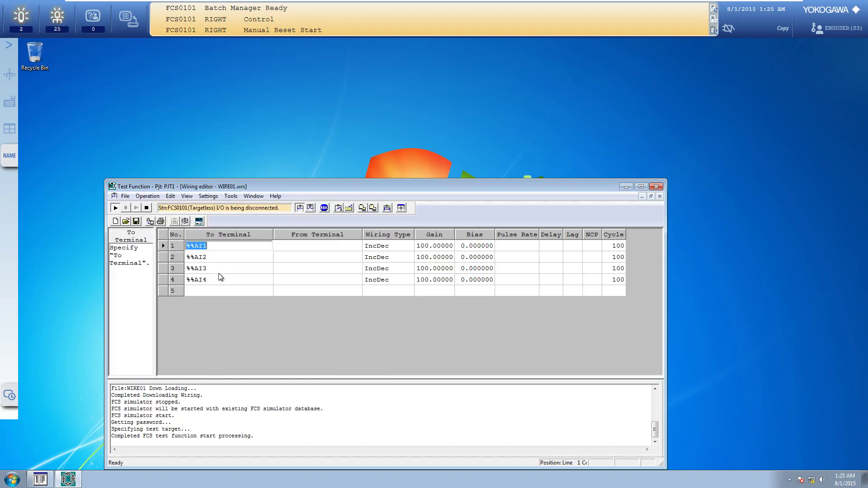
- Download wiring file WIRE01 to the FCS simulator and display its rows in Wiring Operation
left_click(304, 209)
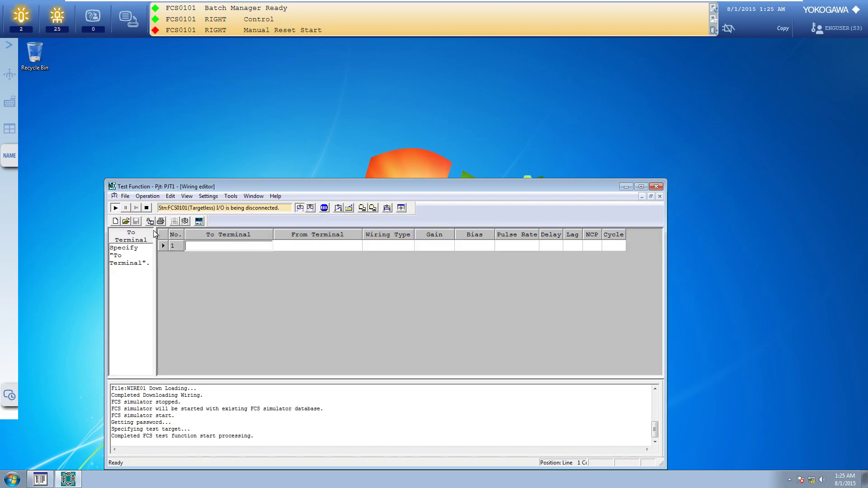
left_click(126, 197)
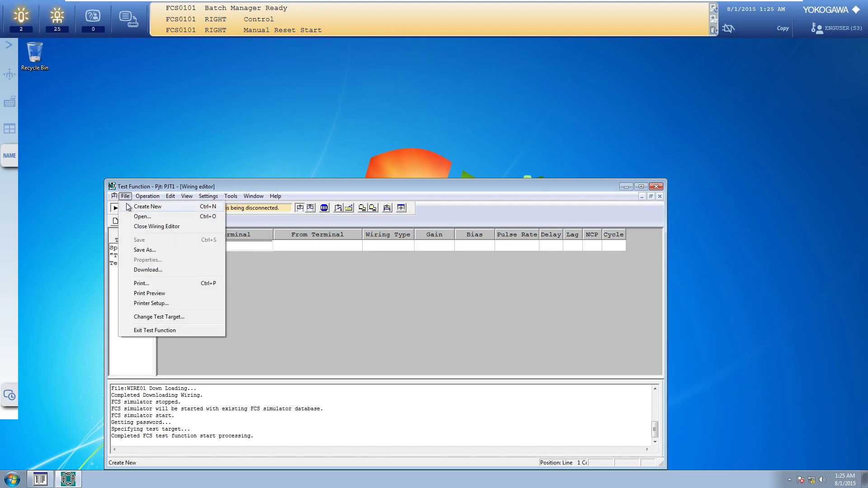
left_click(148, 270)
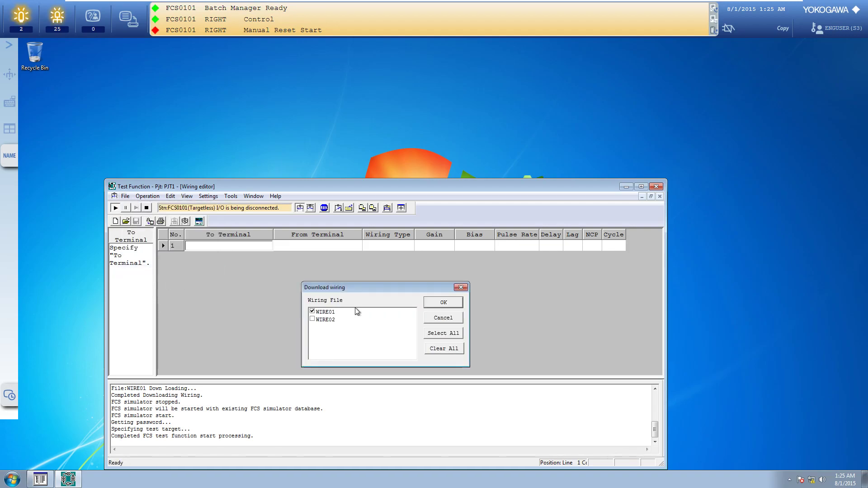
left_click(443, 302)
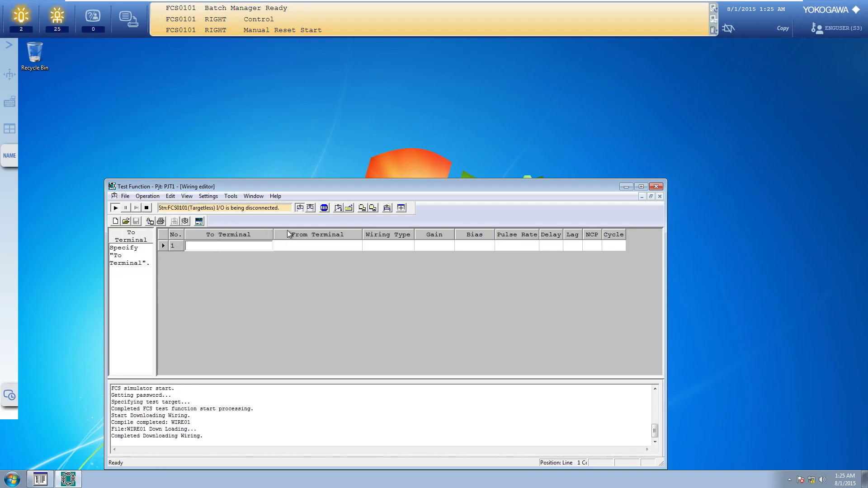
left_click(310, 208)
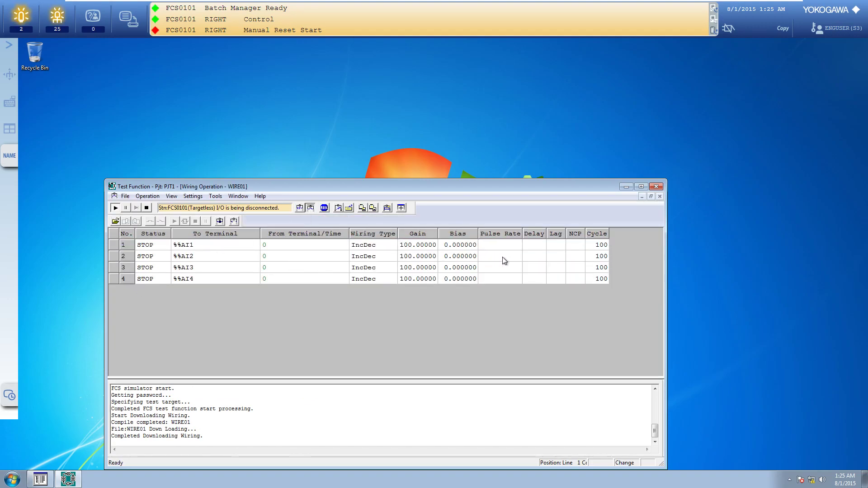
- Change the wiring type of record 2 (%%AI2) in WIRE01 to DecInc
left_click(365, 257)
left_click(129, 260)
right_click(114, 258)
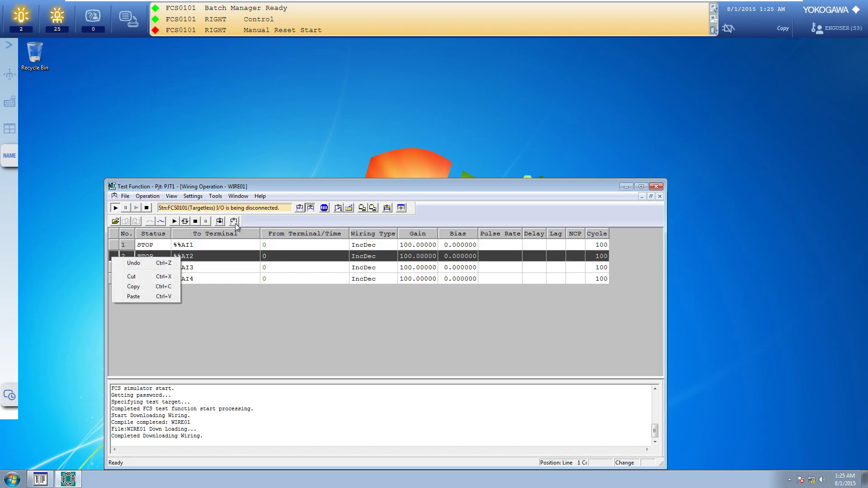
right_click(201, 259)
right_click(150, 256)
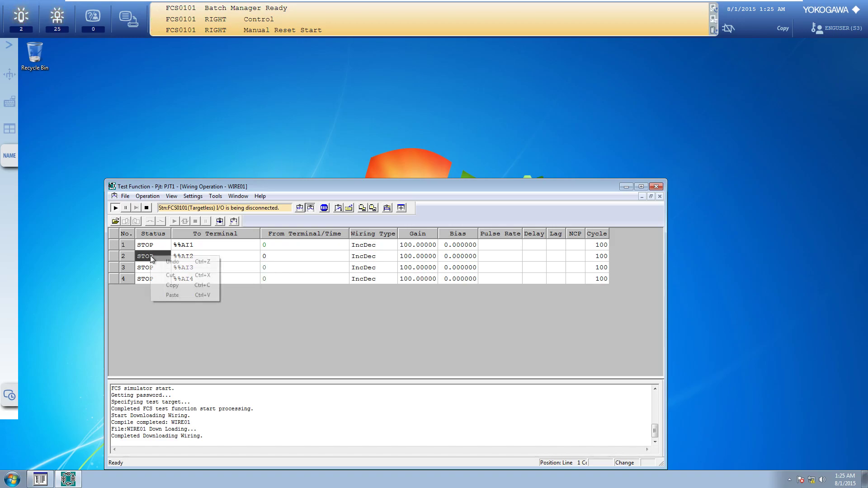
left_click(126, 257)
left_click(111, 258)
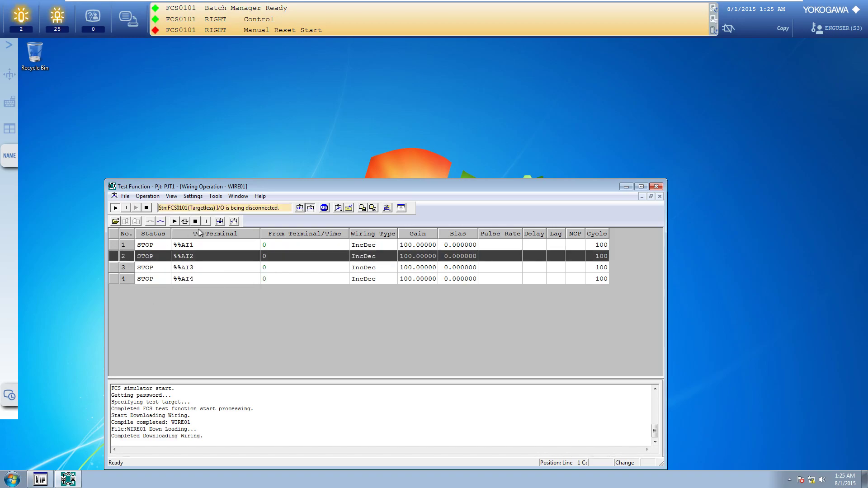
left_click(233, 222)
left_click(195, 263)
type("dec")
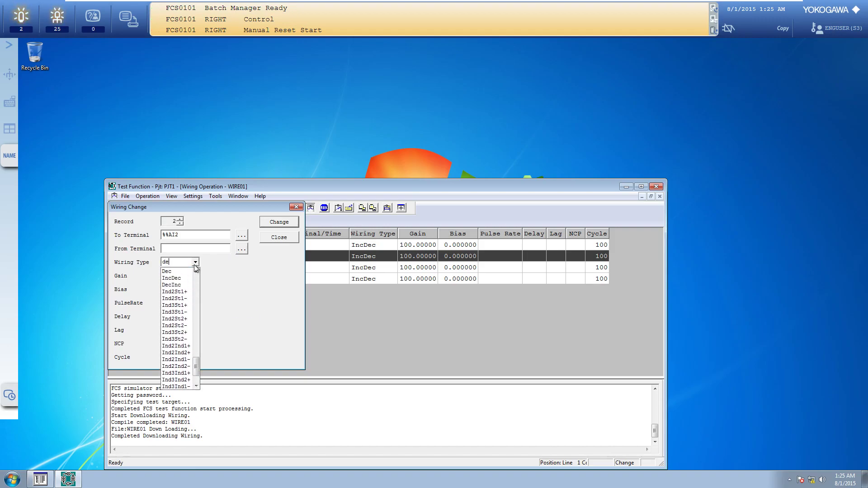
left_click(184, 285)
left_click(294, 223)
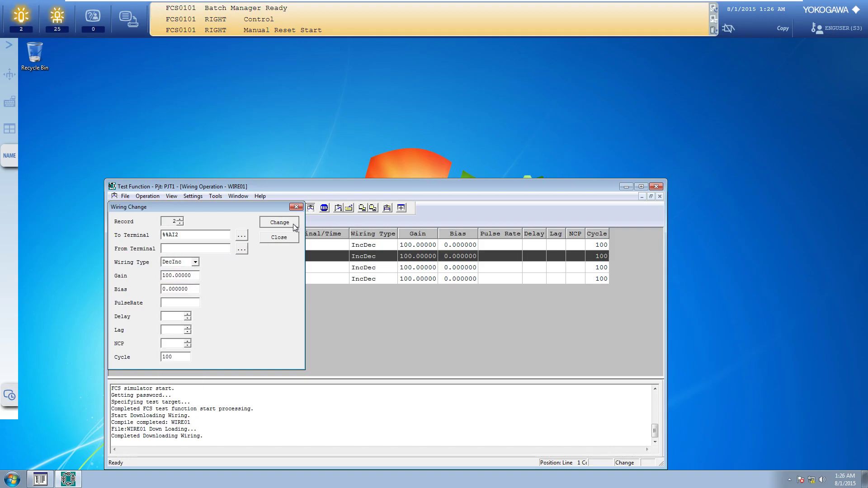
left_click(278, 238)
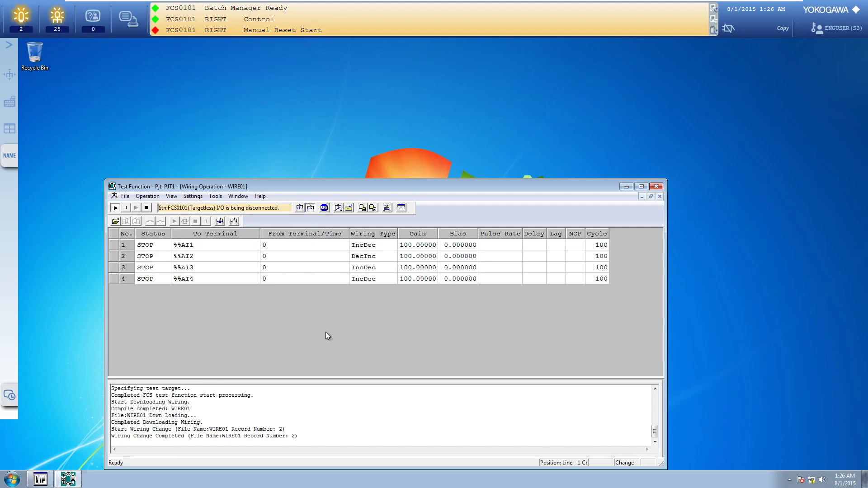
- Execute the wiring for rows 1 and 2 (%%AI1 and %%AI2), and minimize the Test Function window
left_click(126, 197)
mouse_move(137, 199)
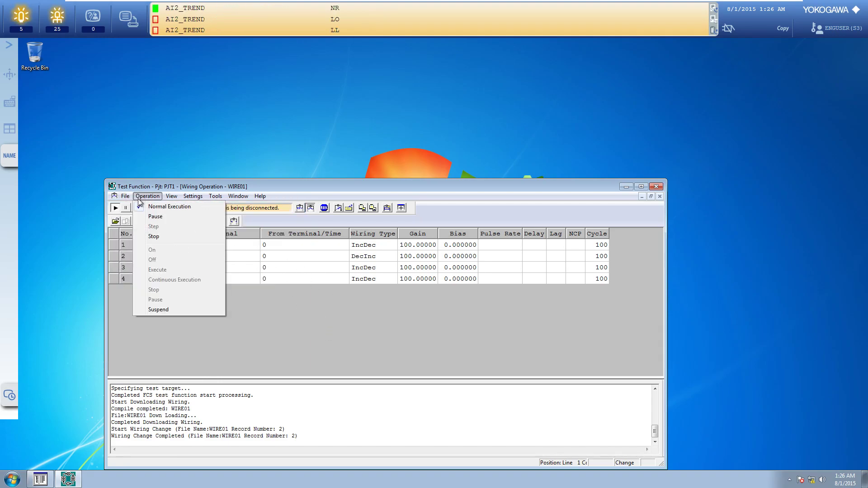
left_click(285, 309)
left_click_drag(113, 247, 113, 256)
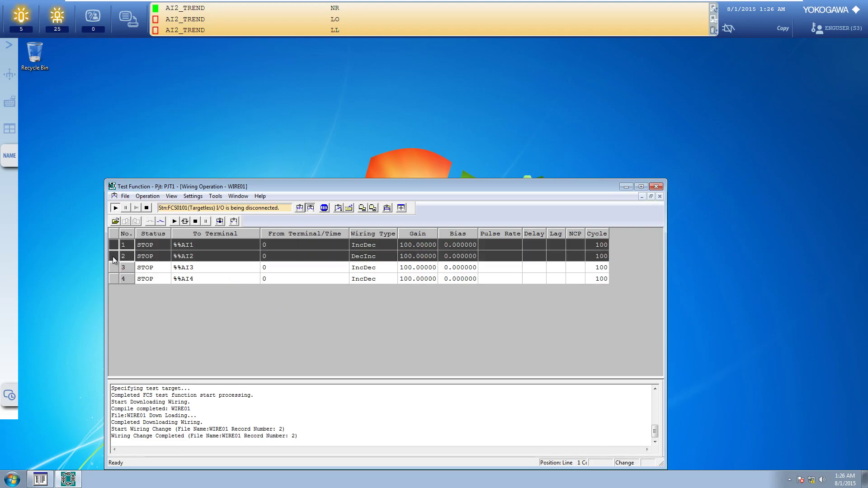
left_click(175, 221)
left_click(627, 186)
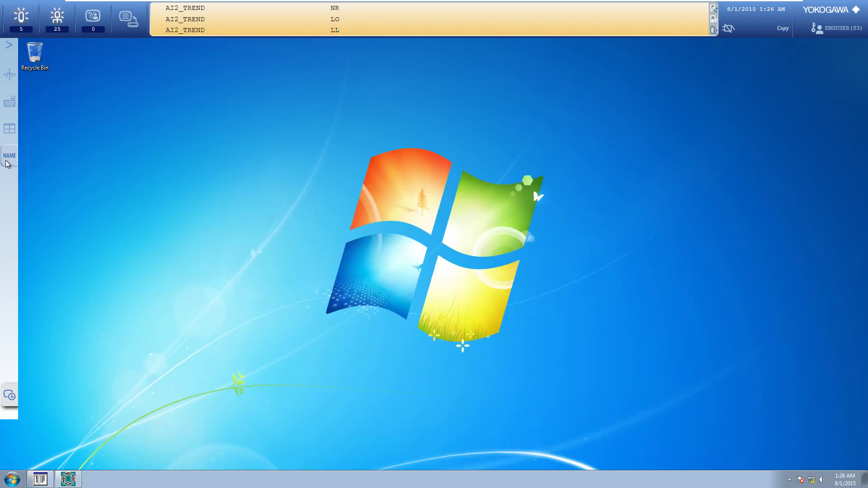
- Call up the AI1_TREND faceplate by window name
left_click(6, 158)
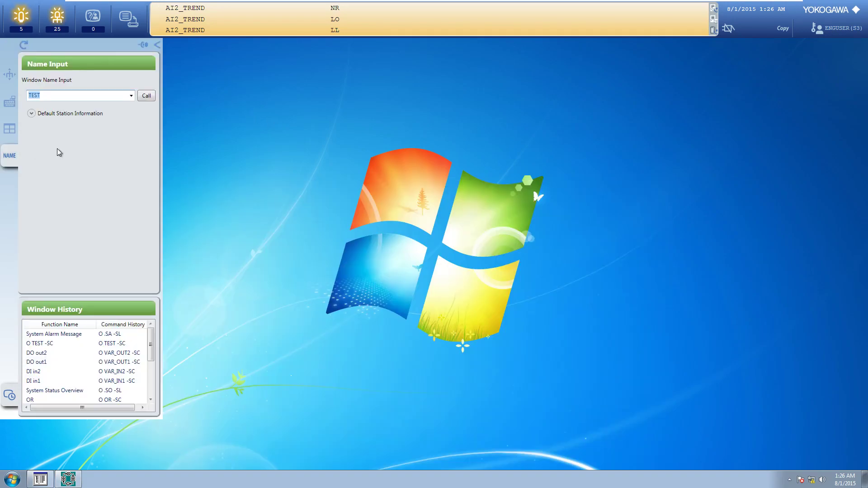
type("ai1_trend")
key("Return")
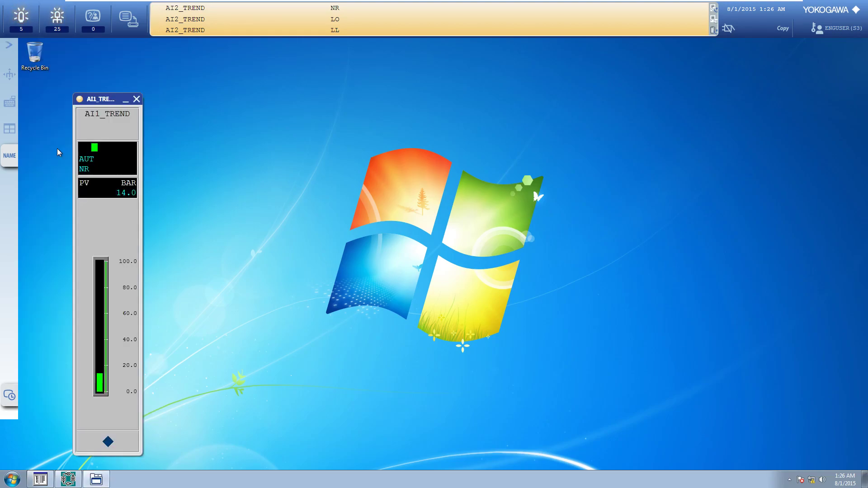
- Call up the AI2_TREND faceplate by editing the previously entered window name
left_click(10, 154)
key("Right")
key("Left")
key("Left")
key("Left")
key("Left")
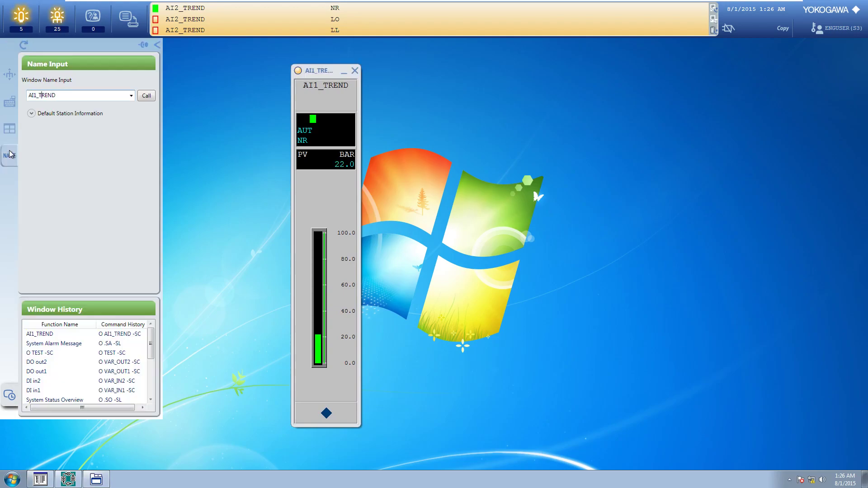
type("\\")
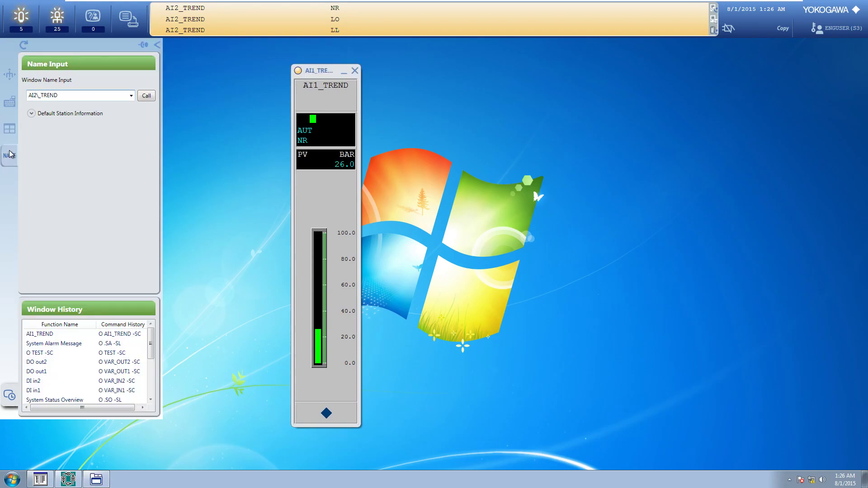
key("Return")
- Arrange the AI1_TREND and AI2_TREND faceplates side by side
left_click_drag(141, 71, 397, 74)
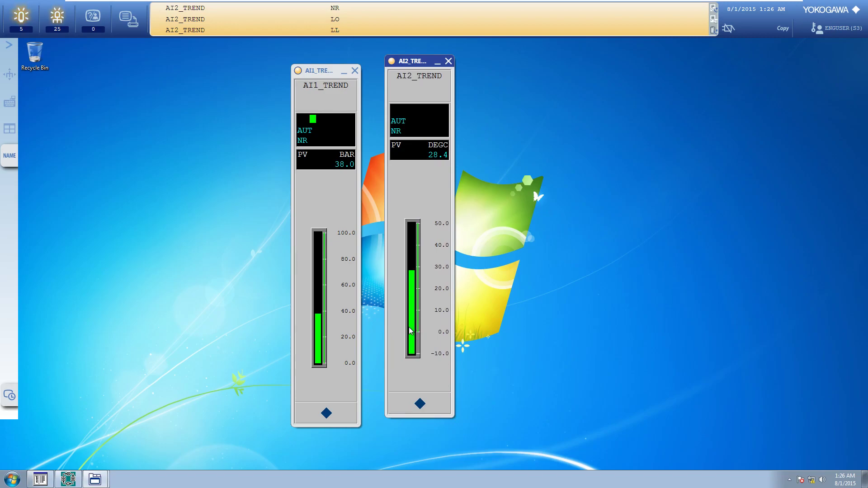
left_click_drag(409, 61, 387, 70)
left_click_drag(330, 73, 127, 76)
left_click_drag(384, 76, 195, 79)
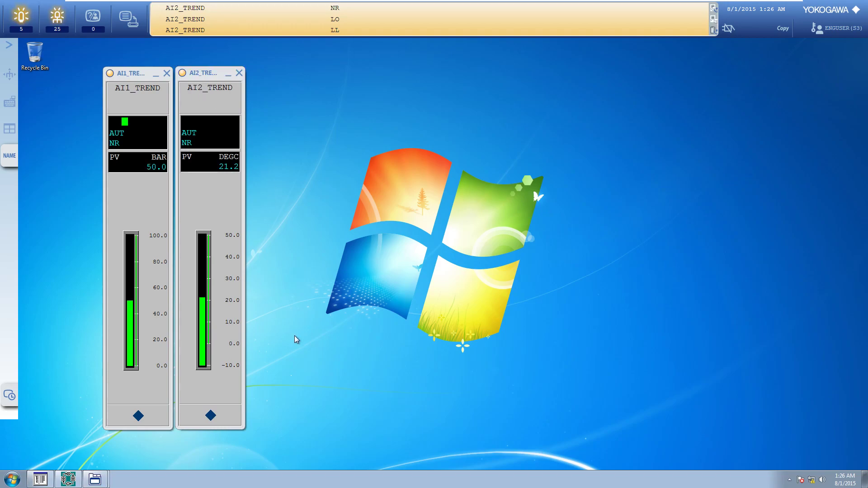
left_click(128, 97)
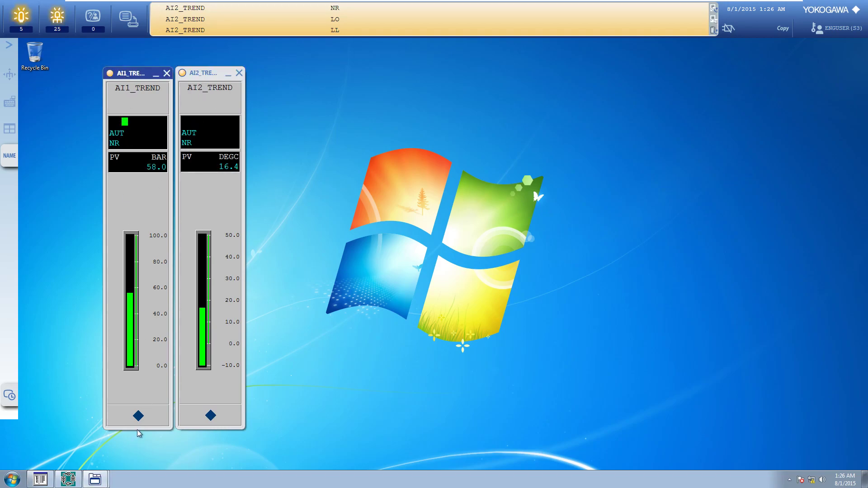
left_click(138, 415)
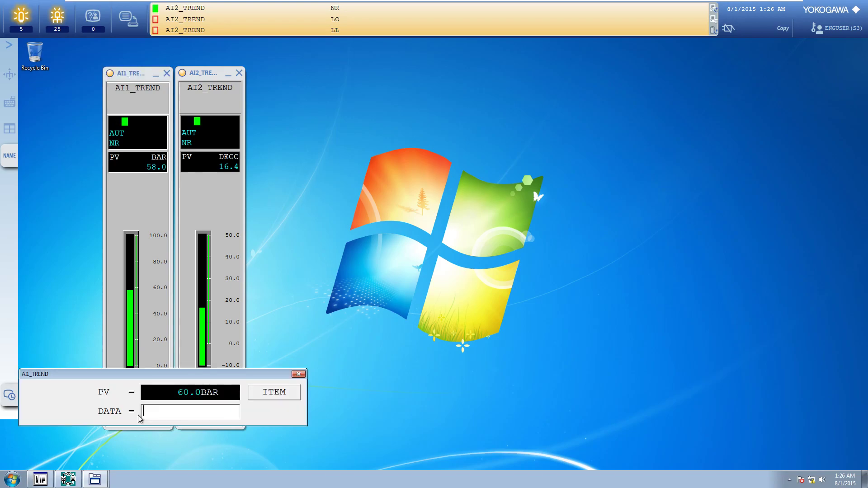
left_click(298, 374)
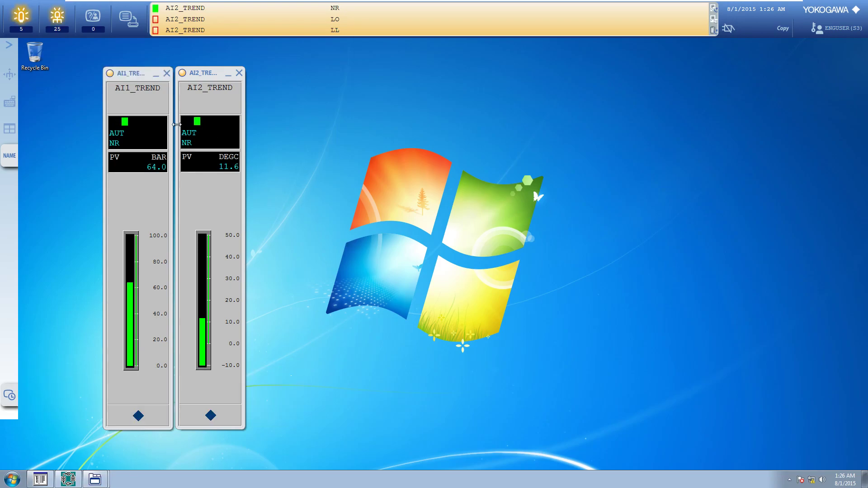
- Open the tuning window of AI1_TREND and place it beside the two faceplates
right_click(128, 92)
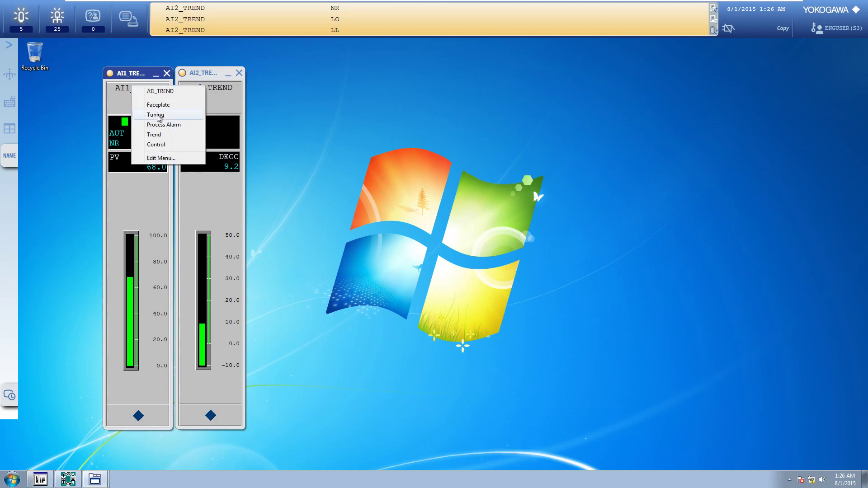
left_click(156, 114)
left_click_drag(182, 61, 393, 76)
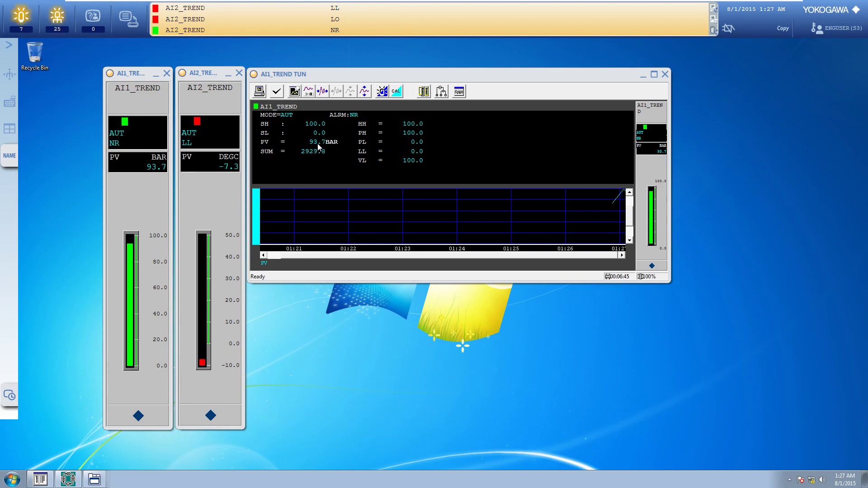
left_click(127, 210)
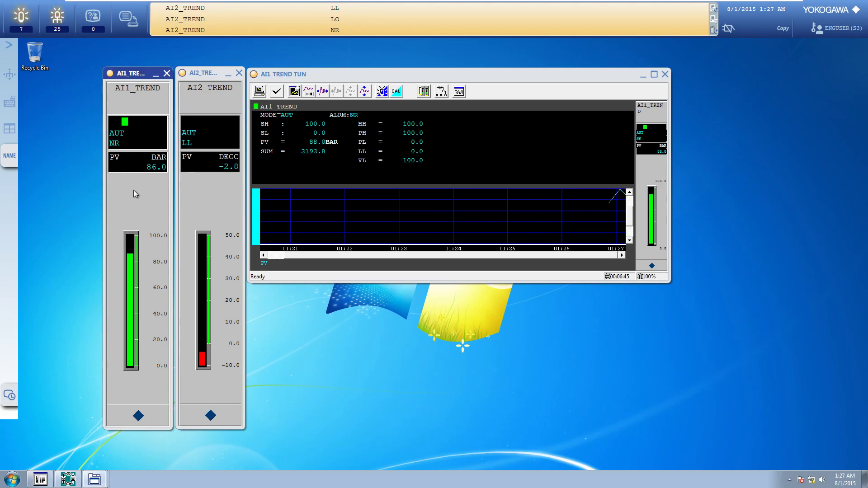
- Set the high alarm limits of AI1_TREND to PH 95 and HH 98 BAR
left_click(406, 134)
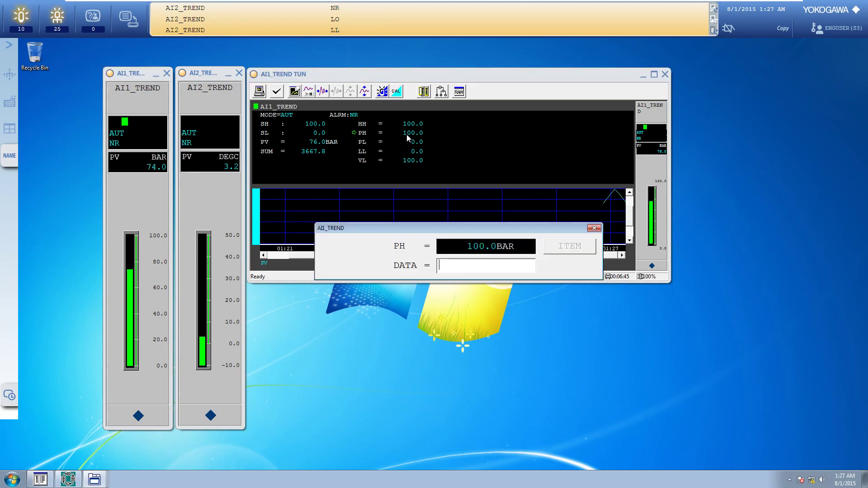
type("95")
key("Return")
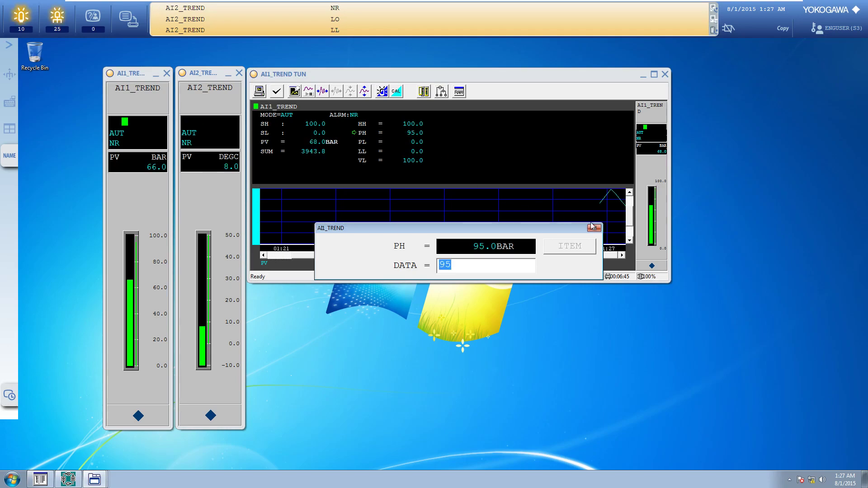
left_click(593, 228)
left_click(416, 124)
type("90")
key("BackSpace")
type("8")
key("Return")
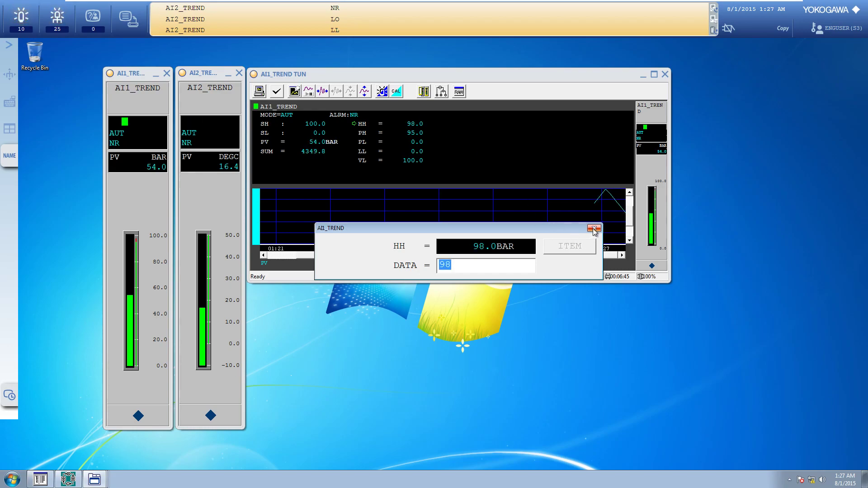
left_click(594, 228)
- Set the low alarm limits of AI1_TREND to PL 5 and LL 3 BAR
left_click(417, 142)
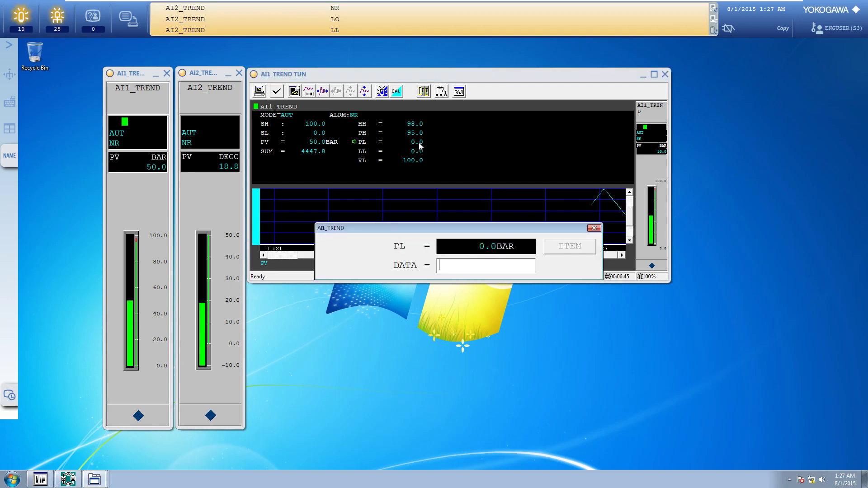
type("5")
key("Return")
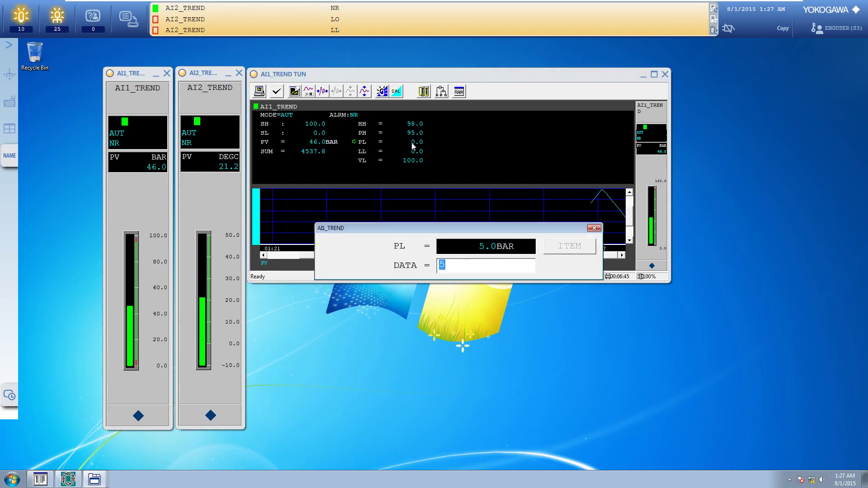
left_click(419, 155)
type("3")
key("Return")
left_click(593, 229)
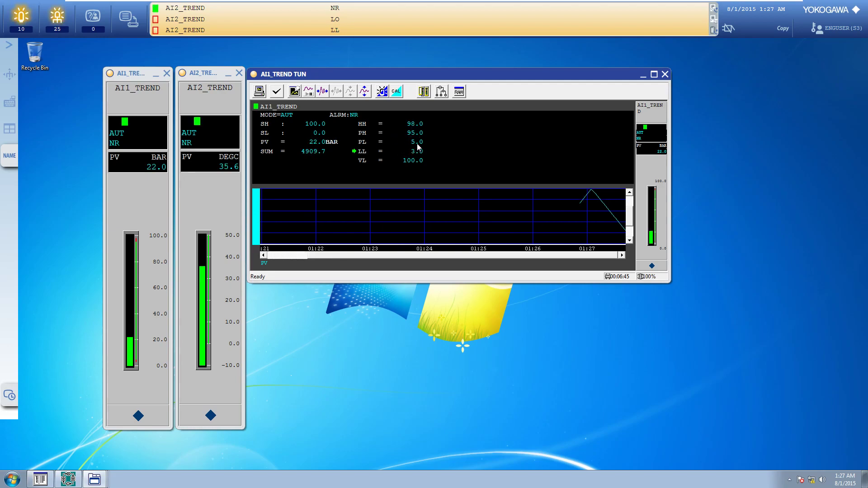
- Open the tuning window of AI2_TREND and arrange it below the AI1_TREND tuning window
right_click(191, 96)
left_click(212, 125)
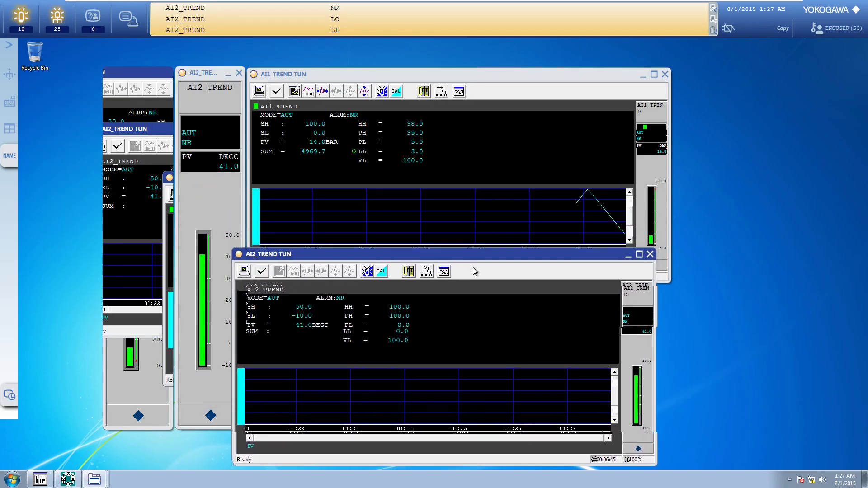
left_click_drag(379, 79, 380, 60)
left_click_drag(393, 278, 393, 274)
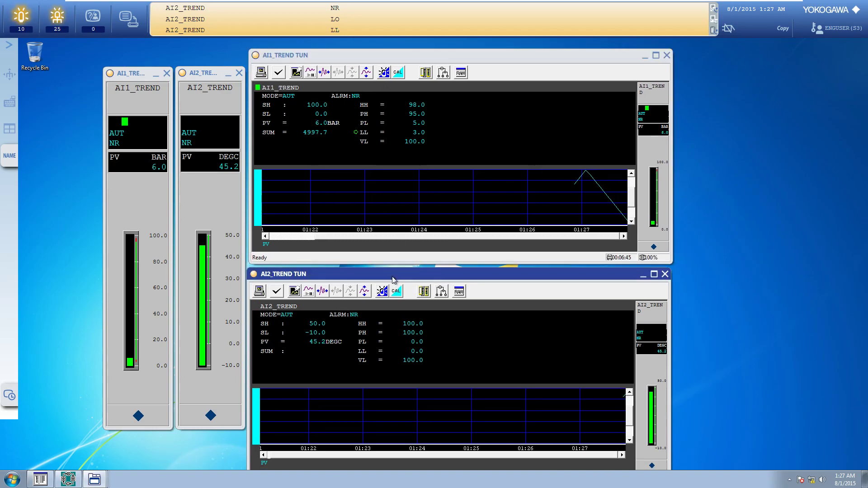
- Set the high alarm limits of AI2_TREND to HH 48 and PH 46 DEGC
left_click(413, 324)
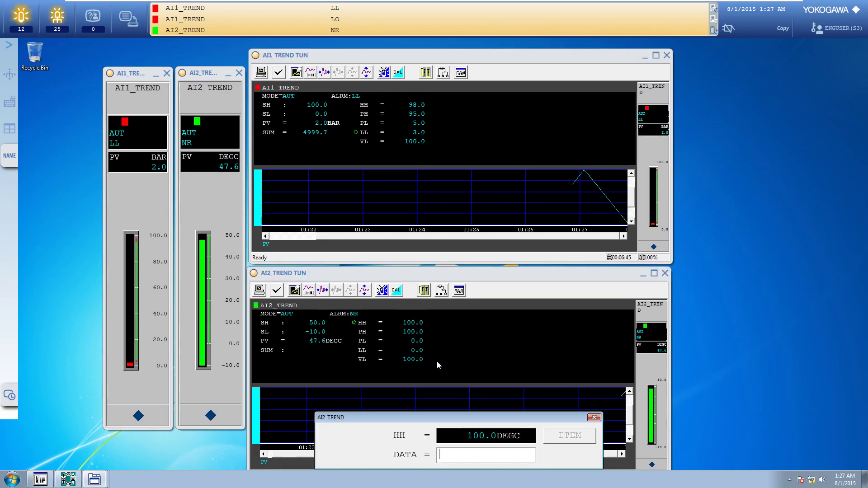
type("48")
key("Return")
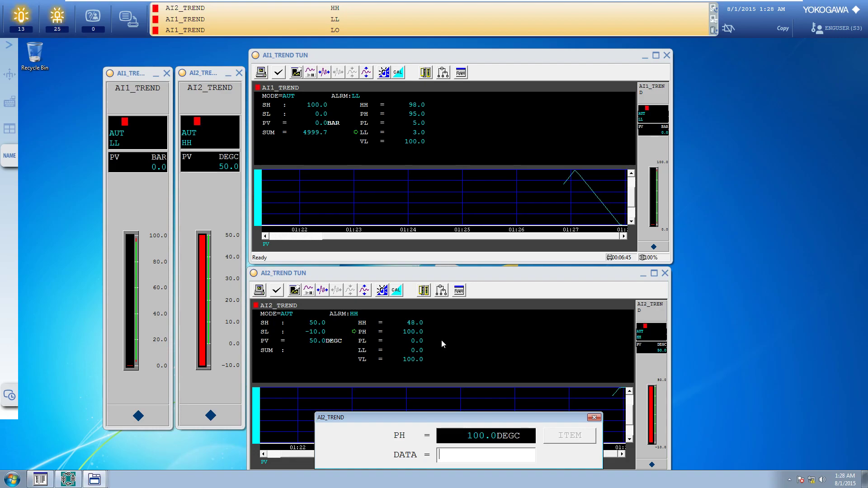
type("36")
key("Return")
type("46")
key("Return")
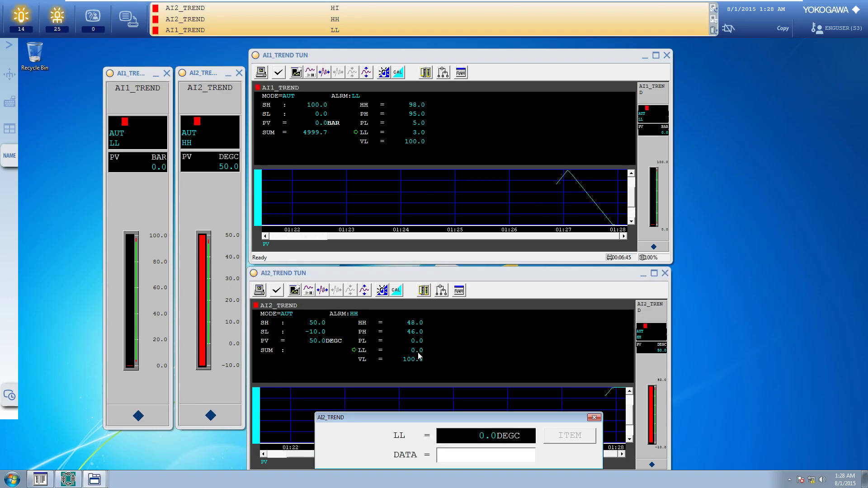
- Set the LL alarm limit of AI2_TREND to -5 DEGC and close the data entry dialog
left_click(413, 342)
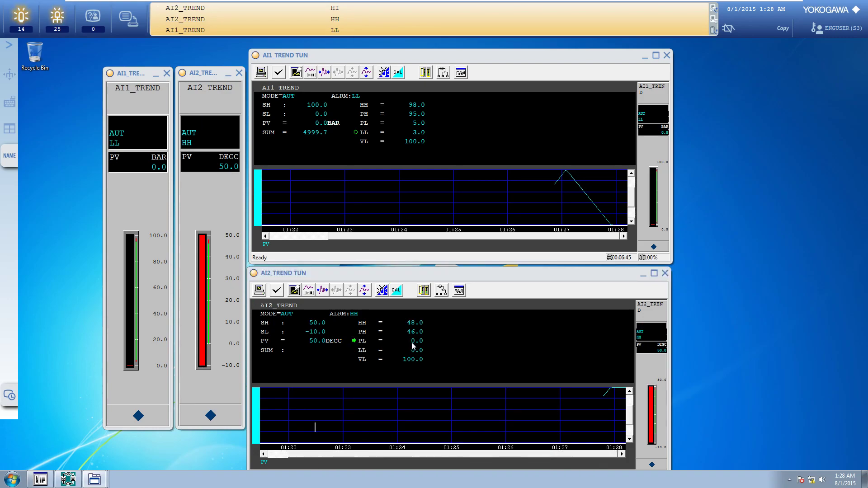
left_click(421, 352)
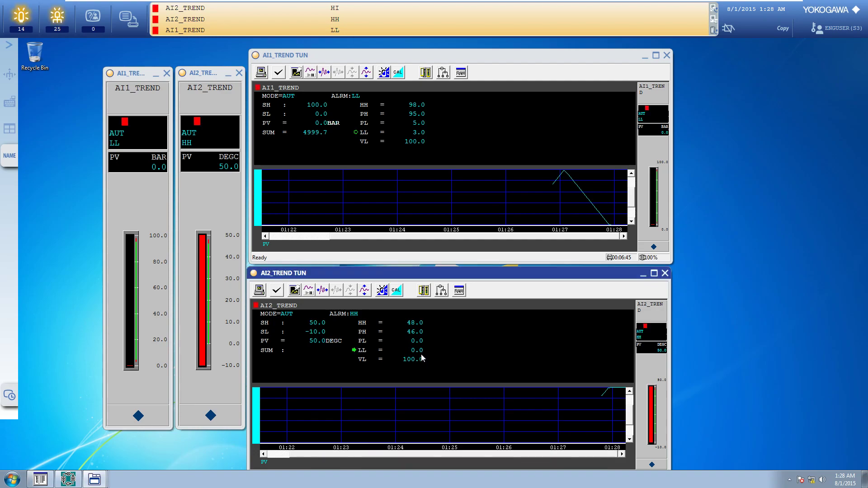
type("-5")
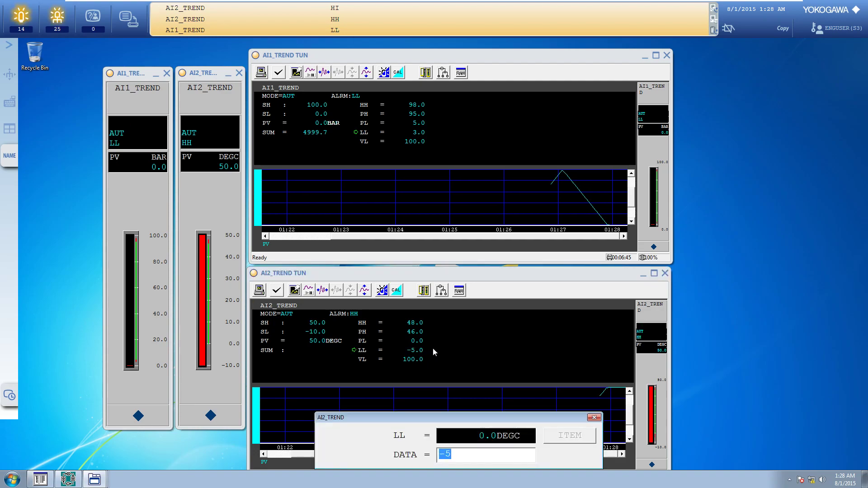
left_click(593, 417)
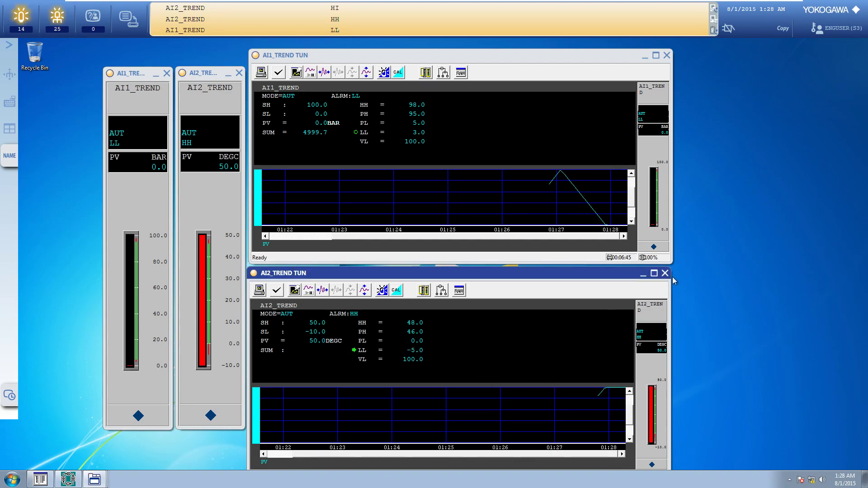
- Silence the alarm buzzer and return to the AI1_TREND and AI2_TREND faceplates
left_click(198, 197)
left_click(137, 186)
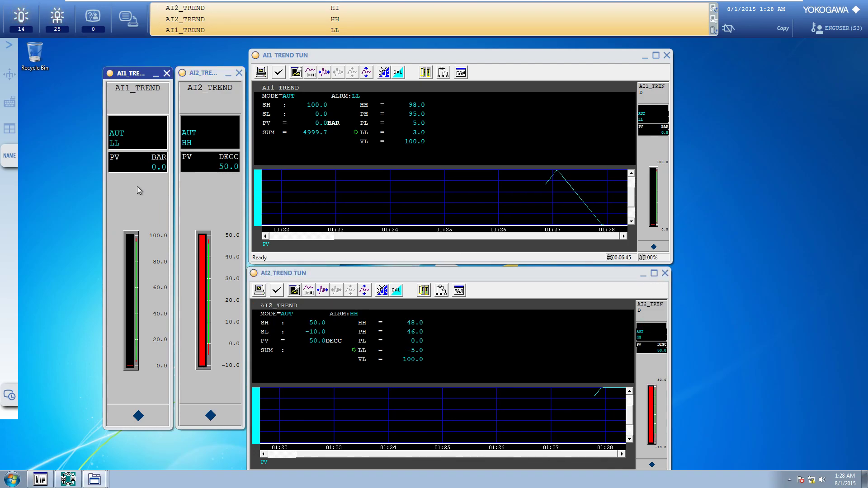
left_click(731, 28)
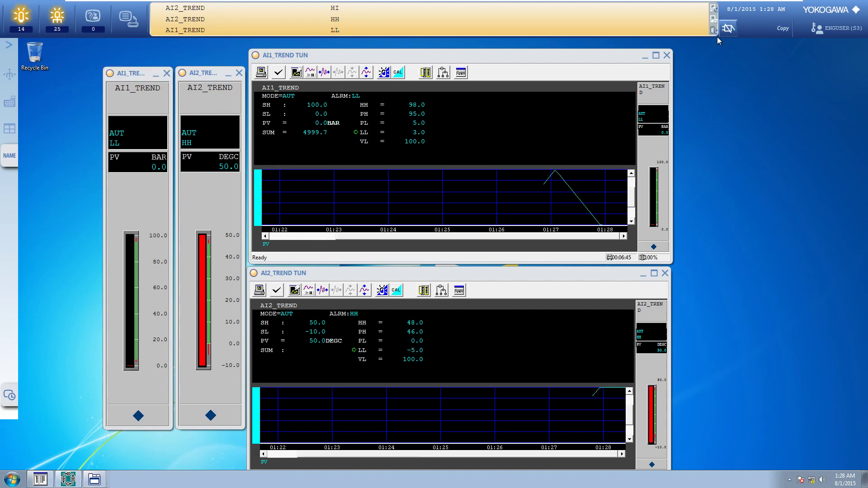
left_click(142, 200)
left_click(197, 196)
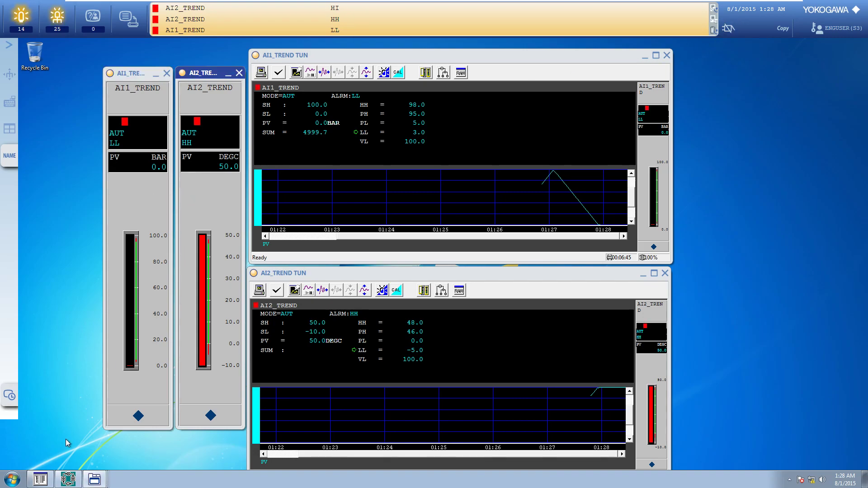
- Run the %%AI1 and %%AI2 wiring in continuous execution in Test Function, minimize it and return to the faceplates
left_click(68, 479)
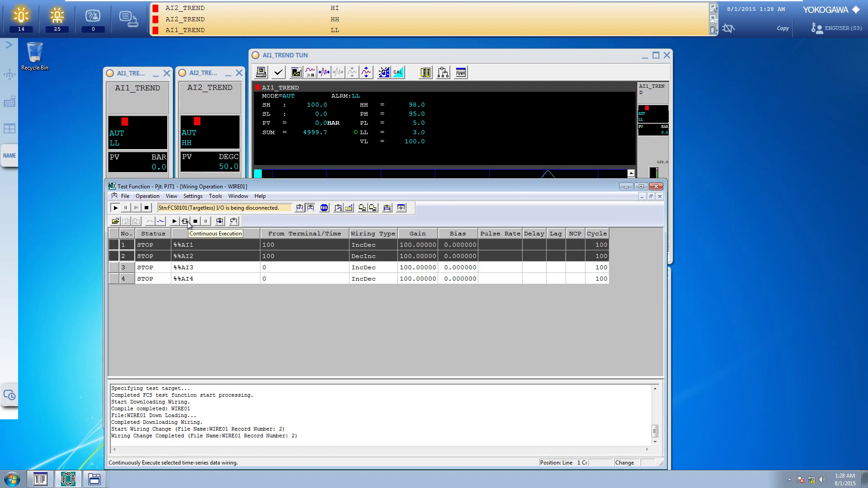
left_click(626, 187)
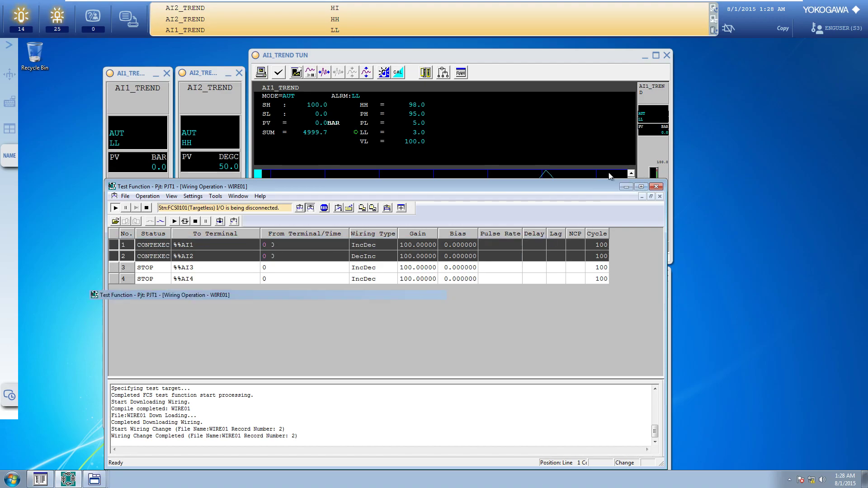
left_click(160, 87)
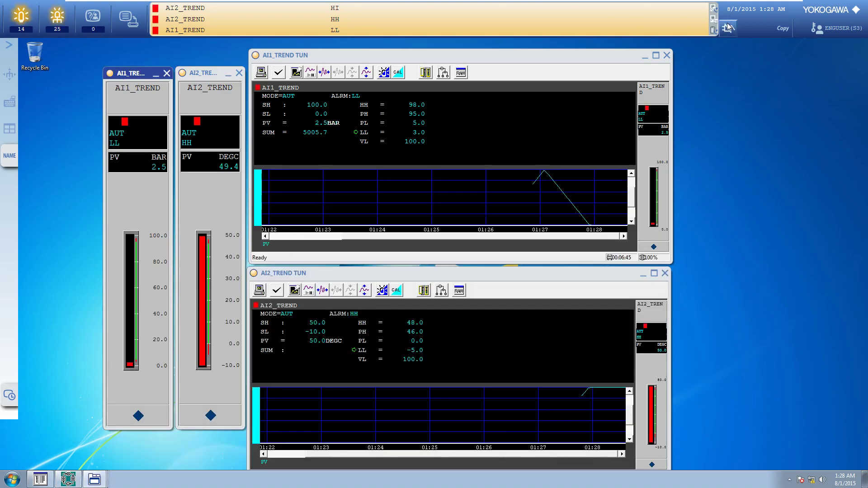
left_click(210, 196)
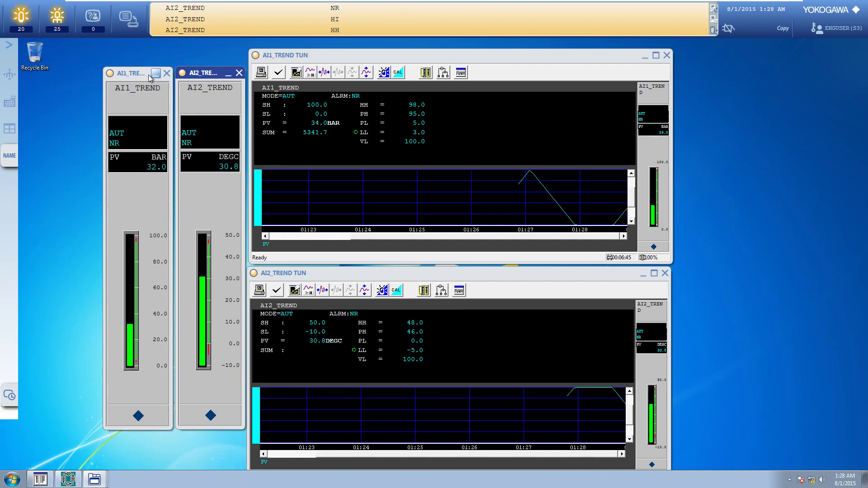
- Open the AI2_TREND tuning window from its message in the alarm banner, and close it again
left_click(198, 77)
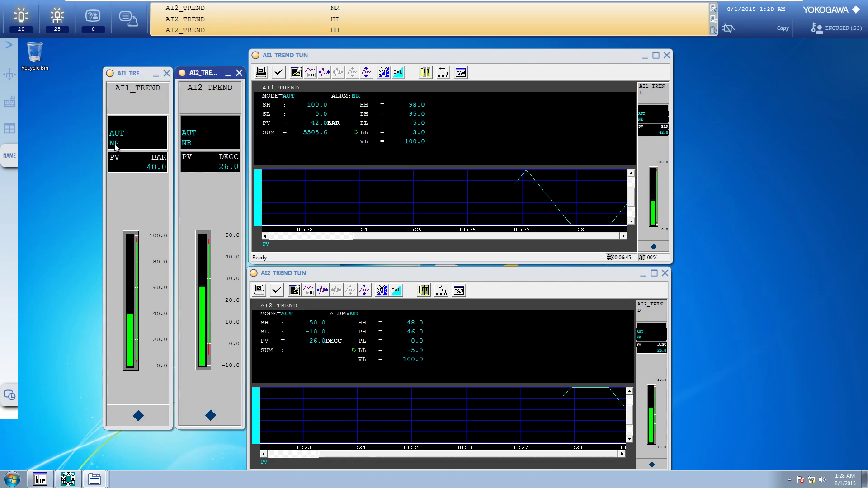
left_click(165, 19)
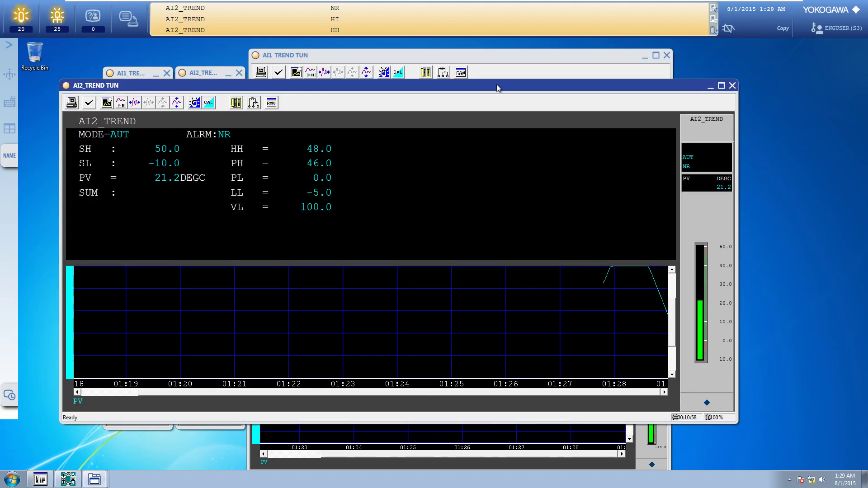
left_click(722, 85)
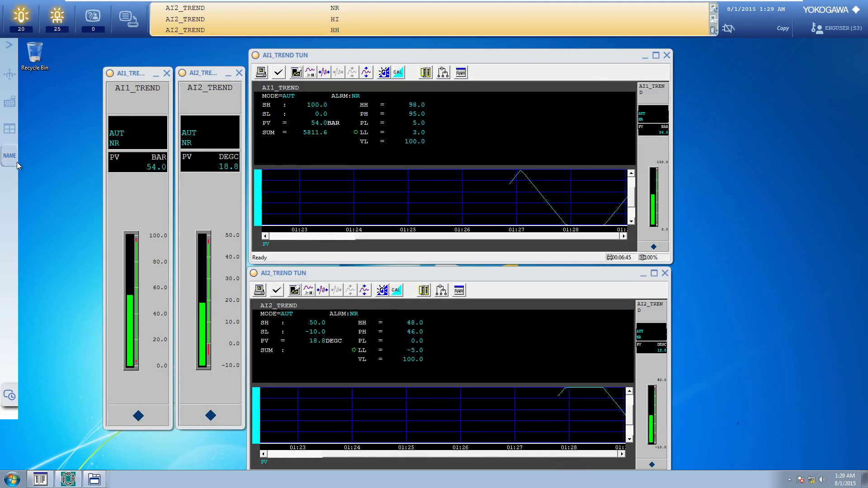
- Call up the System Alarm Message window by name, and close it again
left_click(12, 159)
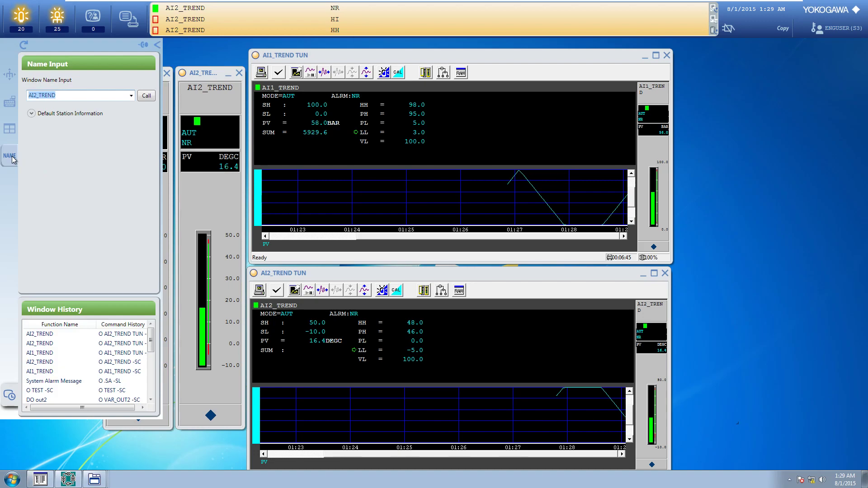
type(".s")
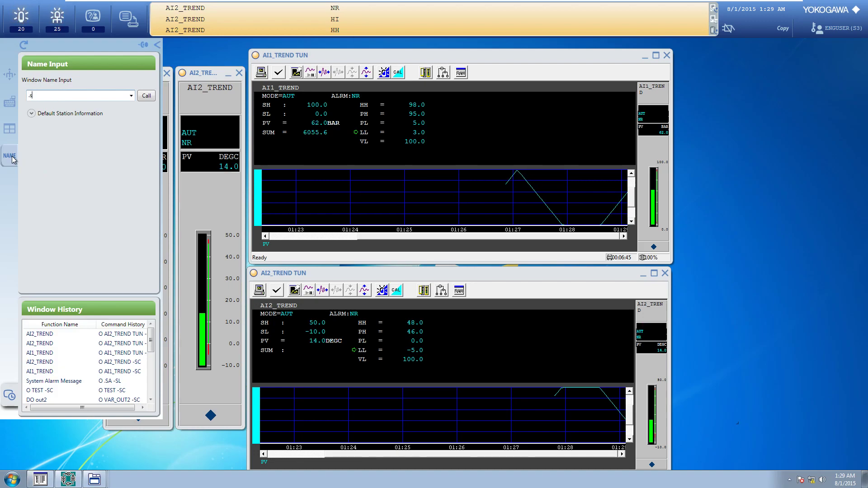
key("Return")
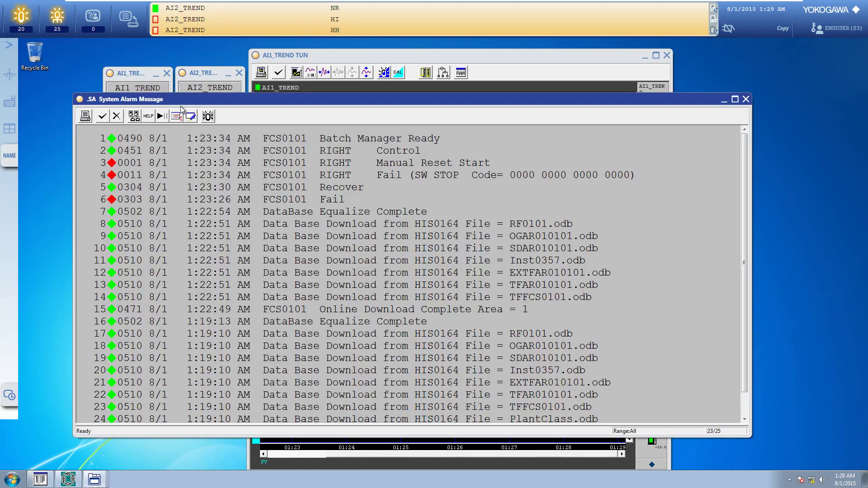
left_click(745, 99)
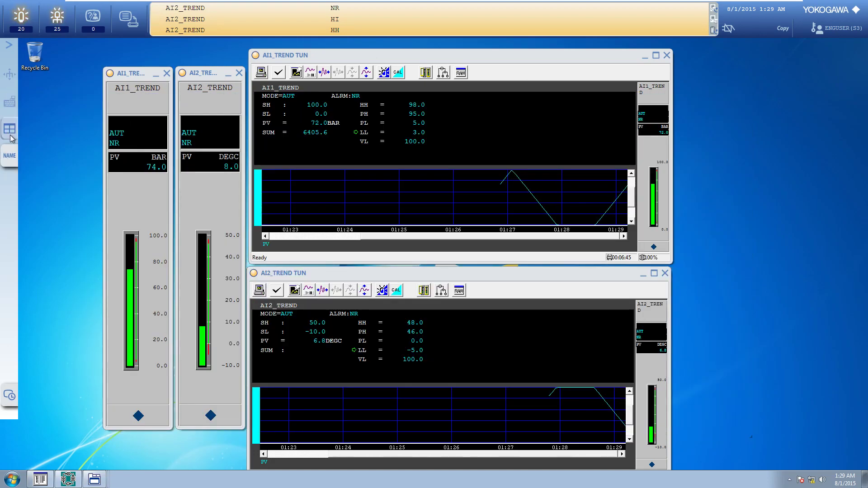
- Open the Process Alarm window, place it clear of the faceplates and monitor the alarm status of AI1_TREND and AI2_TREND
left_click(9, 128)
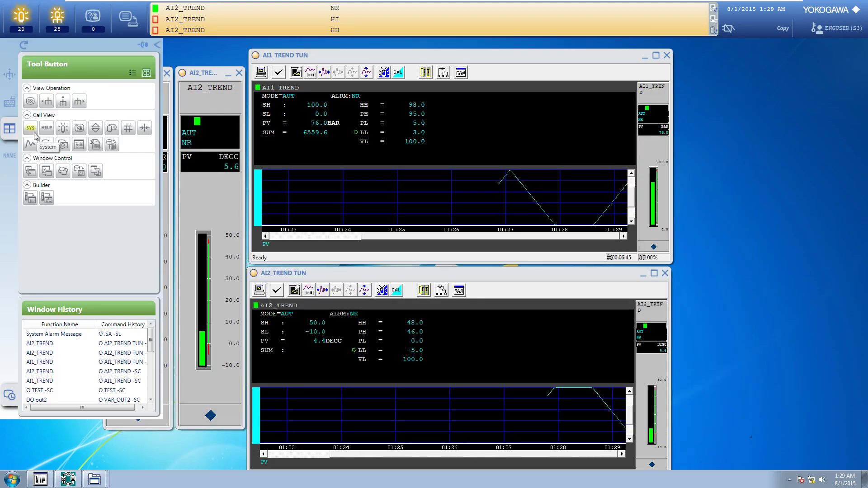
left_click(63, 128)
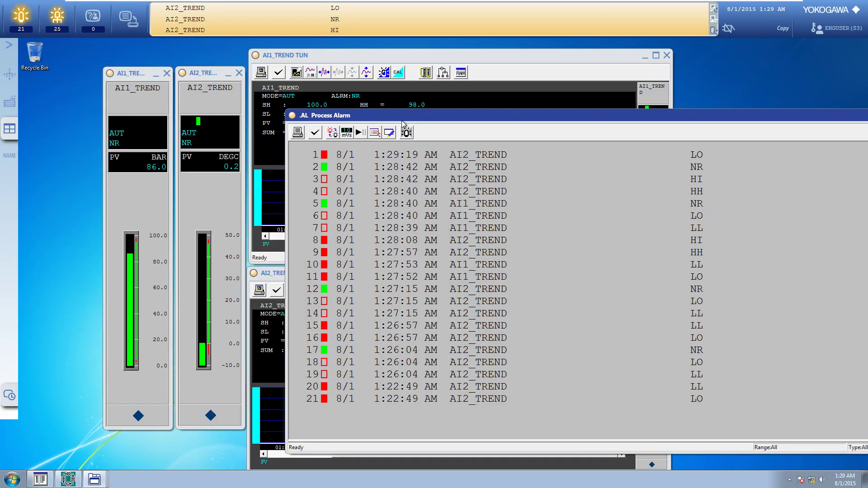
left_click(188, 74)
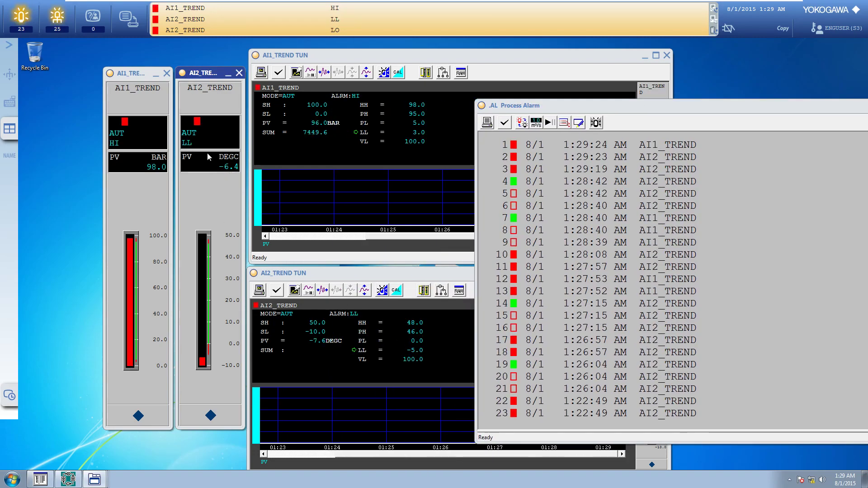
left_click(123, 194)
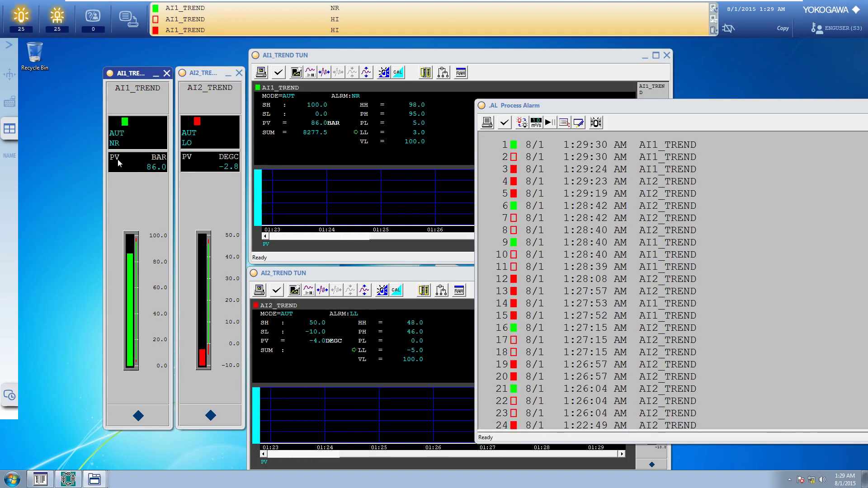
left_click(202, 197)
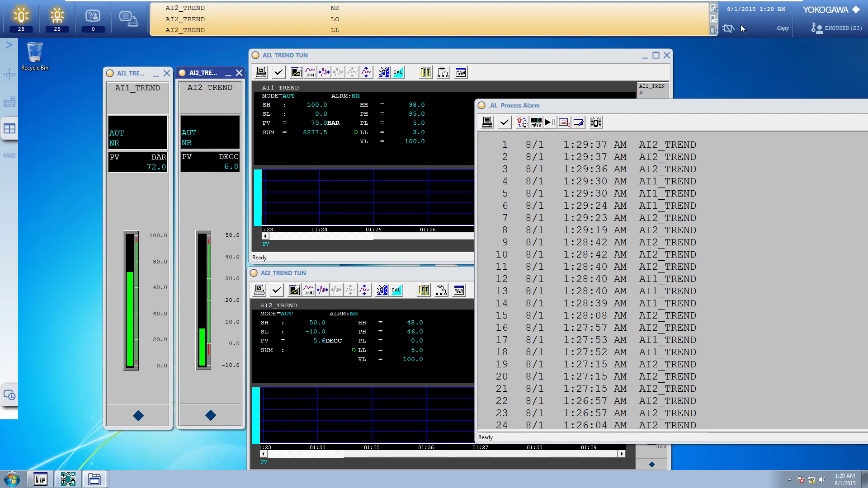
- Review the alarm list in the Process Alarm window and acknowledge all its alarms
double_click(587, 105)
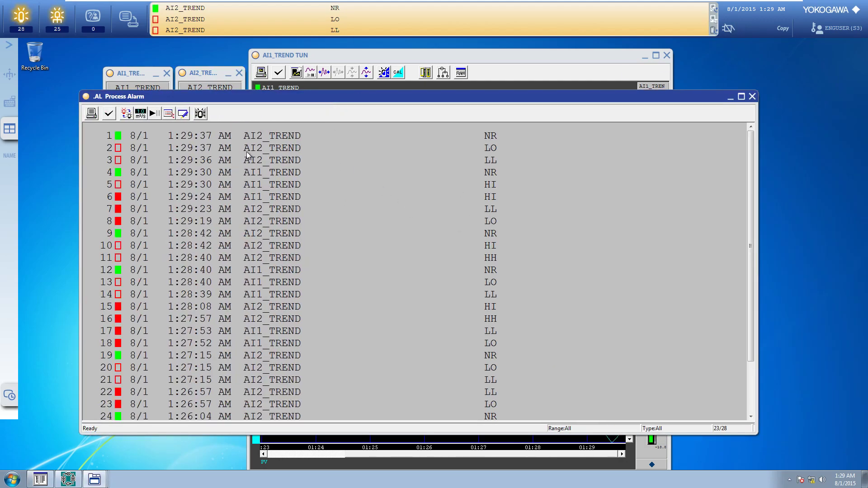
left_click(240, 249)
scroll(228, 188, "down", 2)
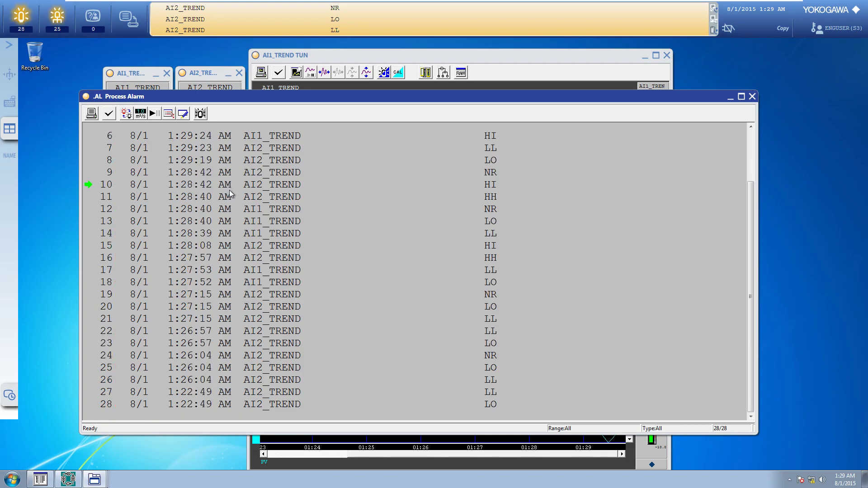
scroll(227, 188, "up", 2)
left_click(108, 113)
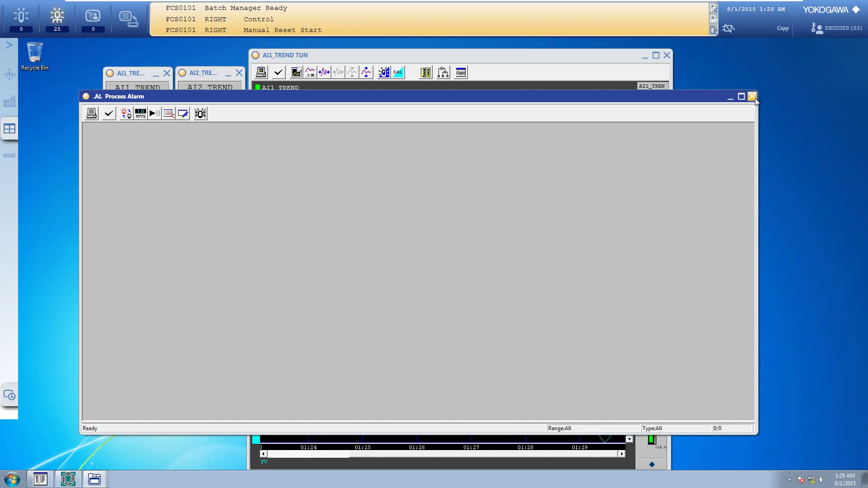
- Move the Process Alarm window aside to check both faceplates, and close it
left_click_drag(436, 96, 648, 106)
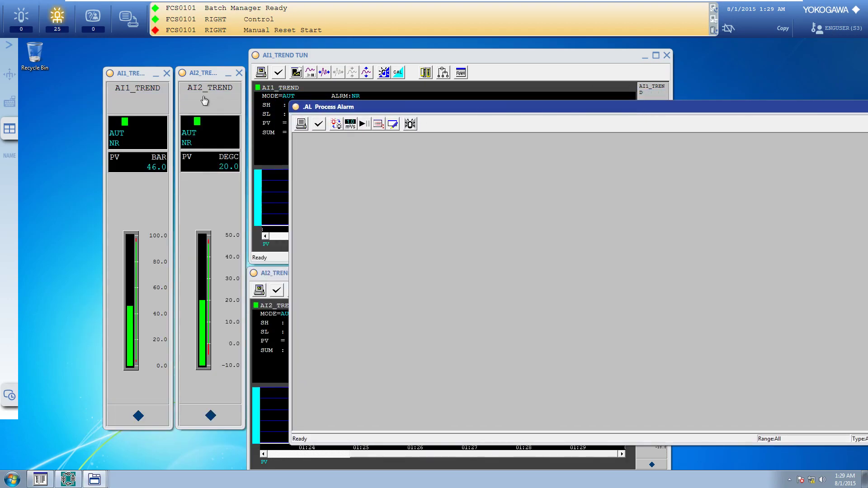
left_click(189, 75)
left_click(121, 81)
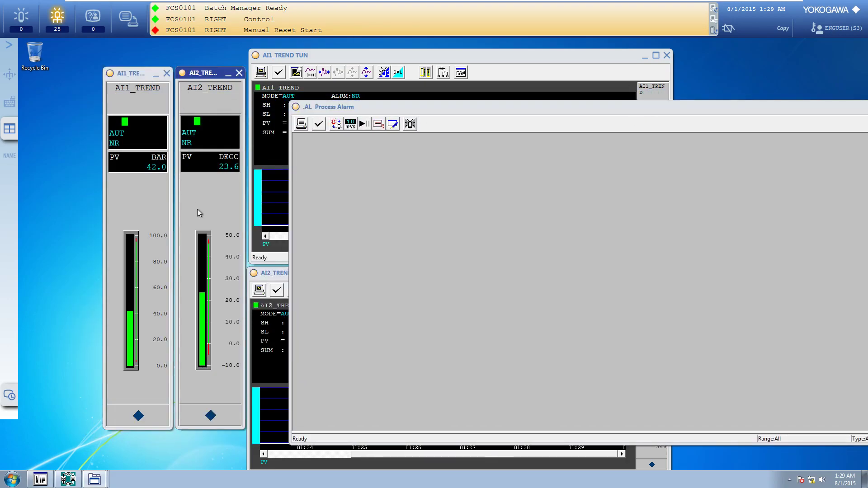
left_click_drag(361, 106, 253, 99)
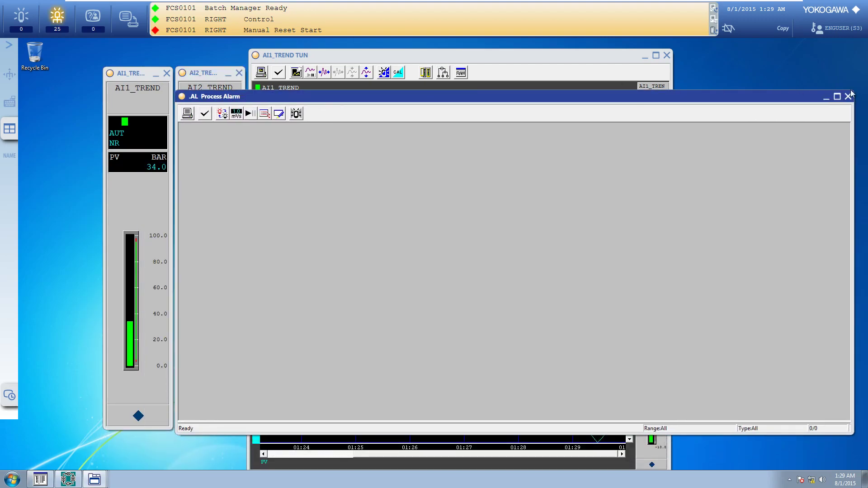
left_click(847, 96)
- Examine the AI1_TREND tuning window alongside its faceplate to compare the process value and trend
left_click(341, 55)
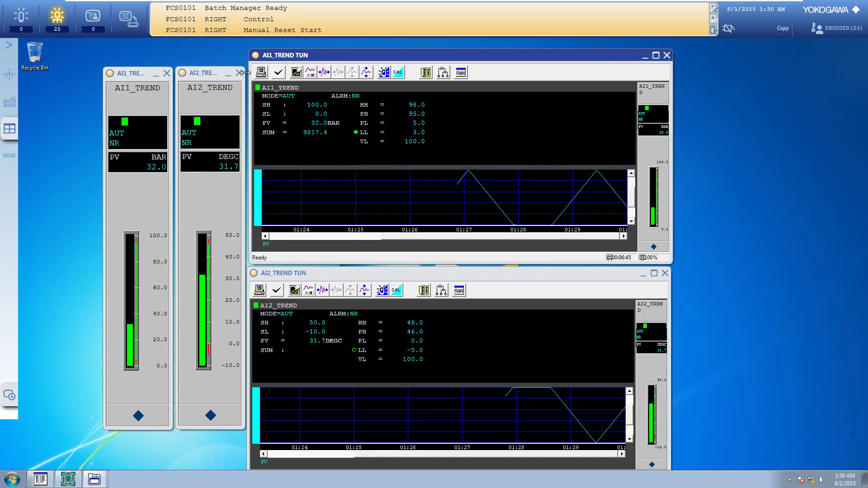
left_click(129, 77)
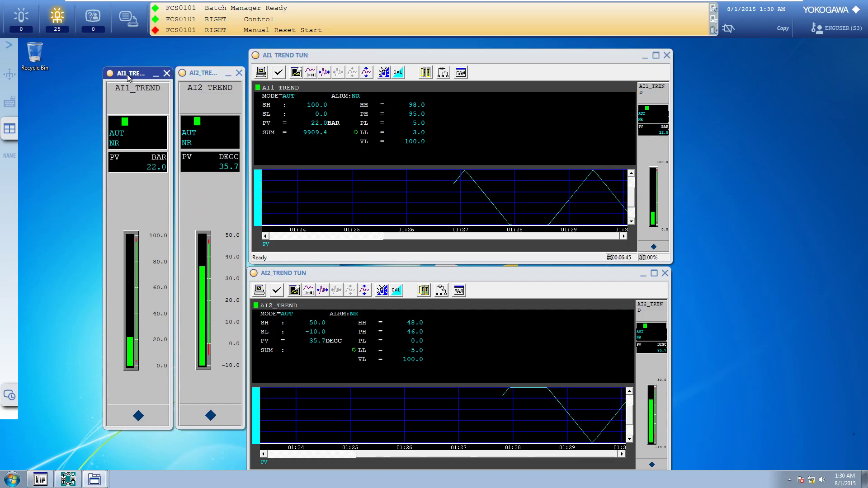
left_click(274, 105)
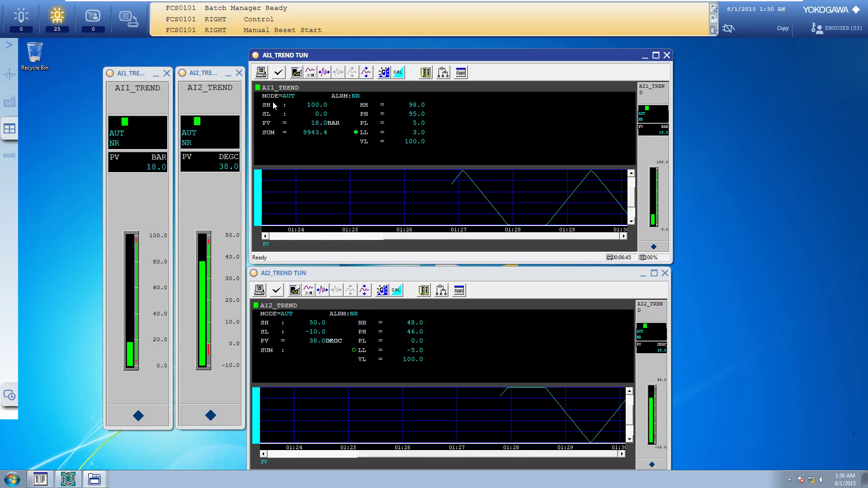
- Put AI1_TREND into calibration (CAL) mode and manually set its process value to 60 BAR
left_click(400, 75)
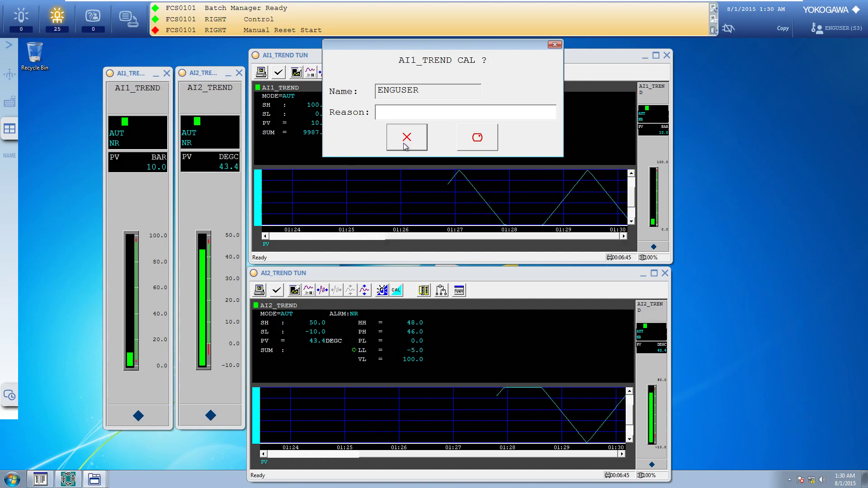
left_click(474, 141)
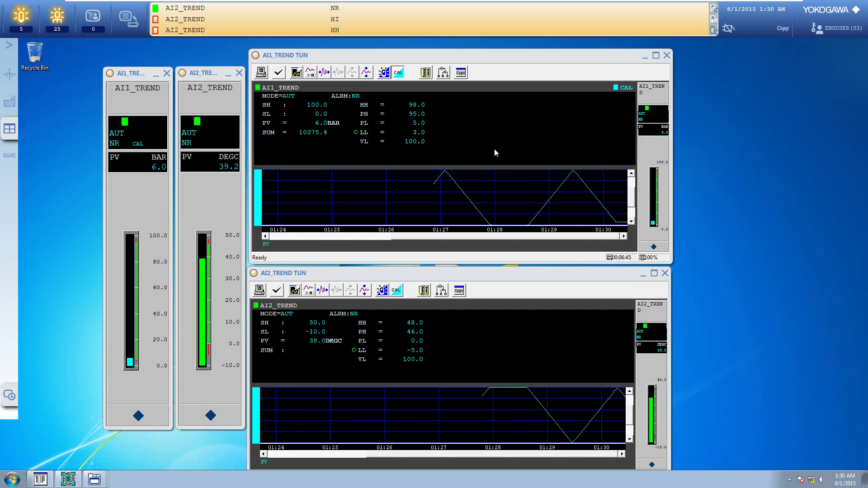
left_click(653, 133)
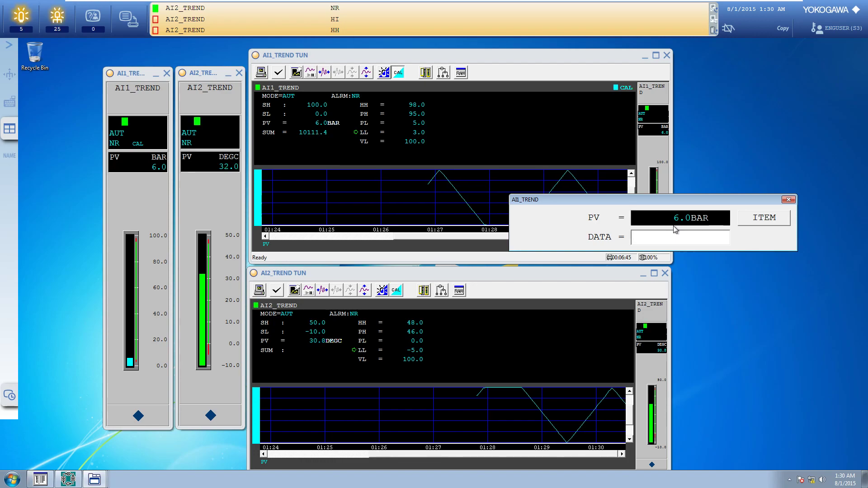
type("50")
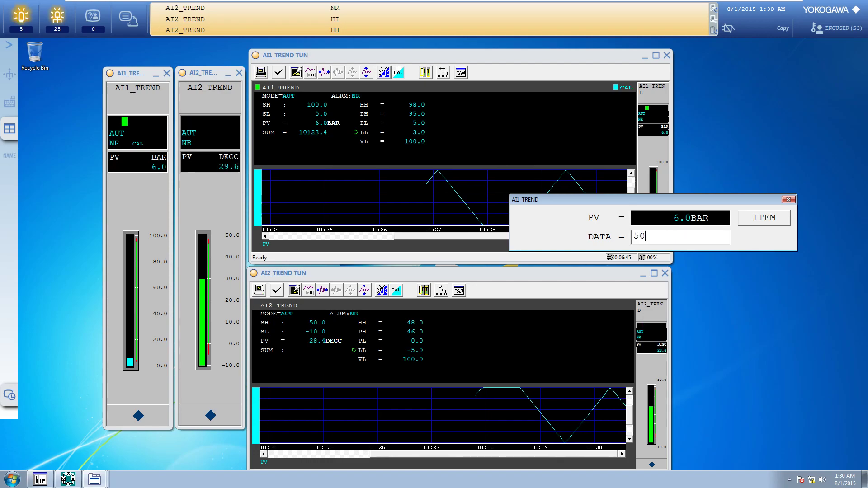
key("BackSpace")
key("BackSpace")
type("80")
key("BackSpace")
key("BackSpace")
type("60")
key("Return")
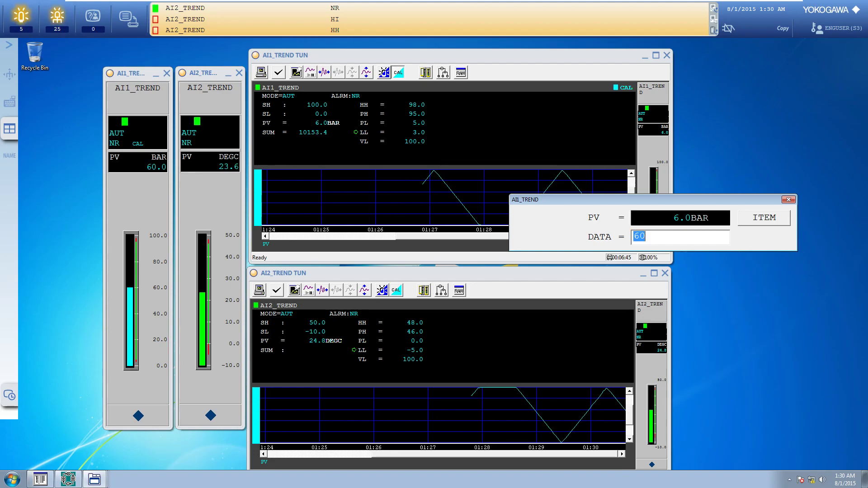
left_click(789, 200)
left_click(132, 200)
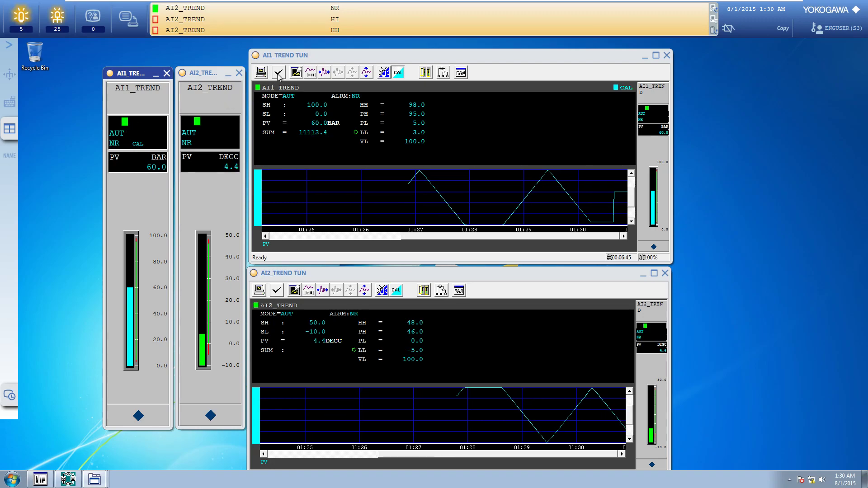
- Display the raw input value of AI1_TREND, move it clear of the tuning window, compare it with the faceplate and close it
left_click(460, 72)
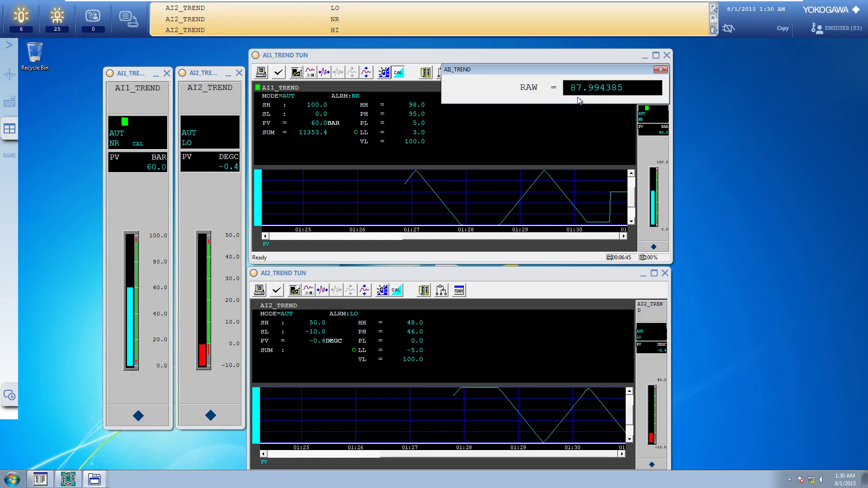
left_click_drag(561, 95, 737, 178)
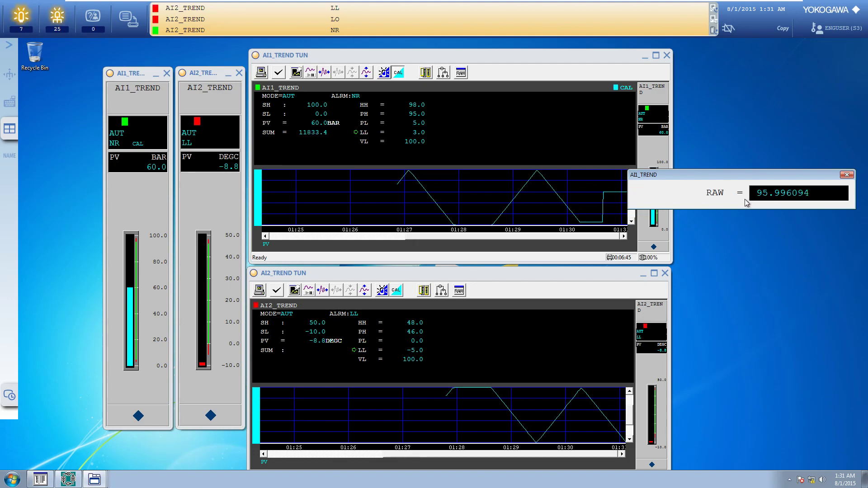
left_click(141, 134)
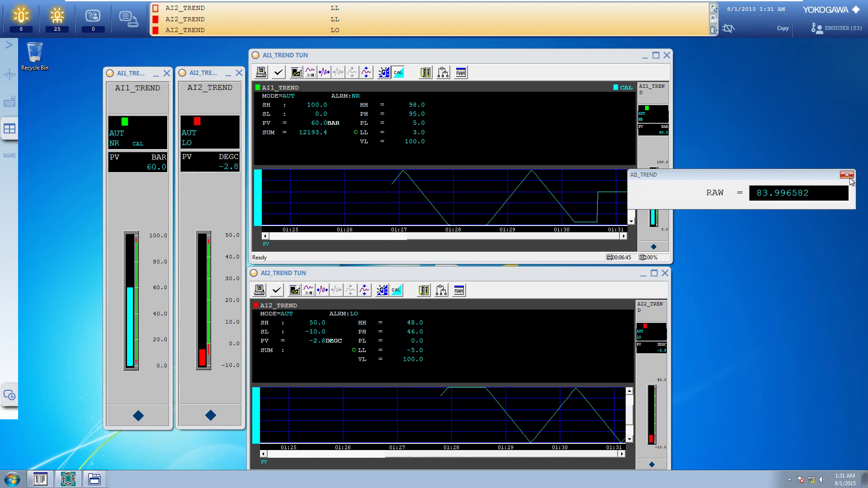
left_click(151, 188)
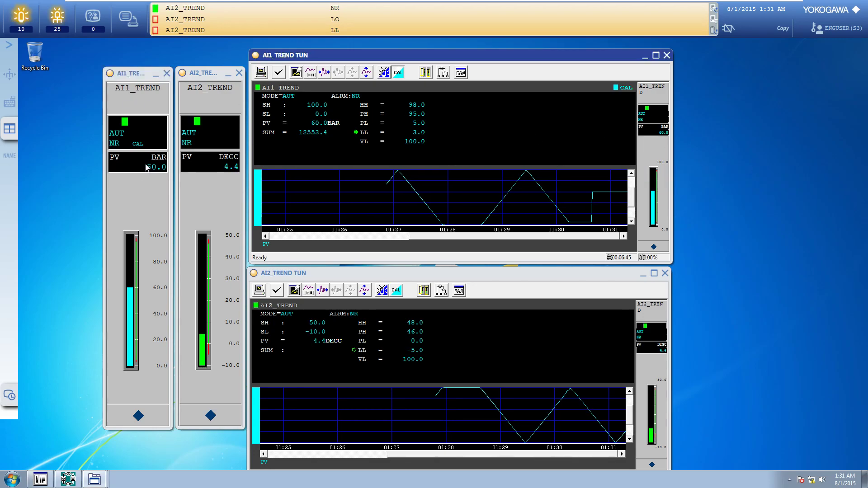
left_click(426, 293)
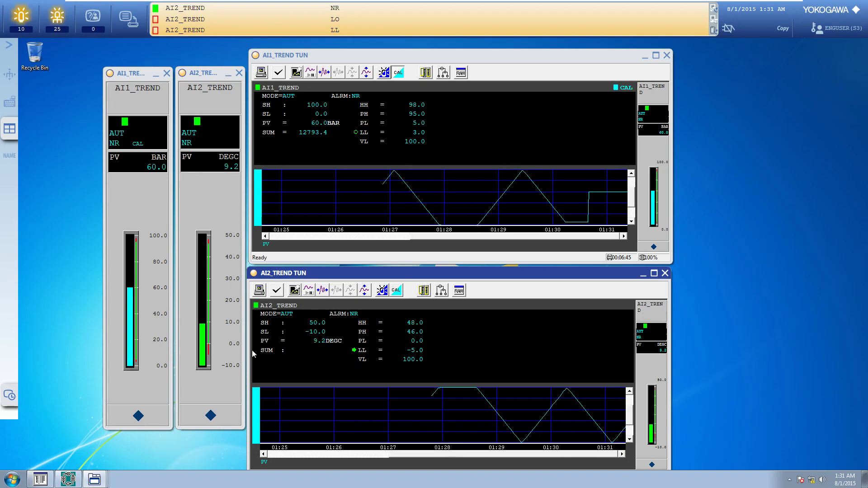
- Switch to System View and open control drawing DR0002 from the FUNCTION_BLOCK folder of FCS0101
left_click(41, 480)
left_click(41, 480)
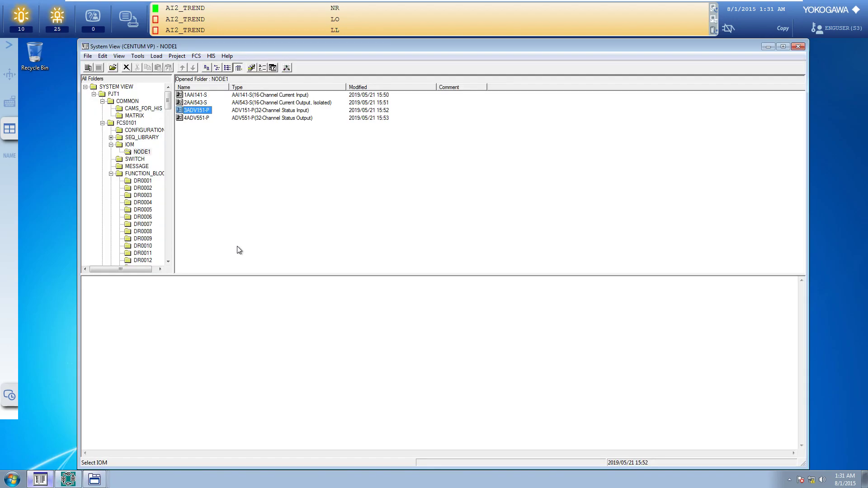
left_click(119, 173)
scroll(113, 178, "down", 5)
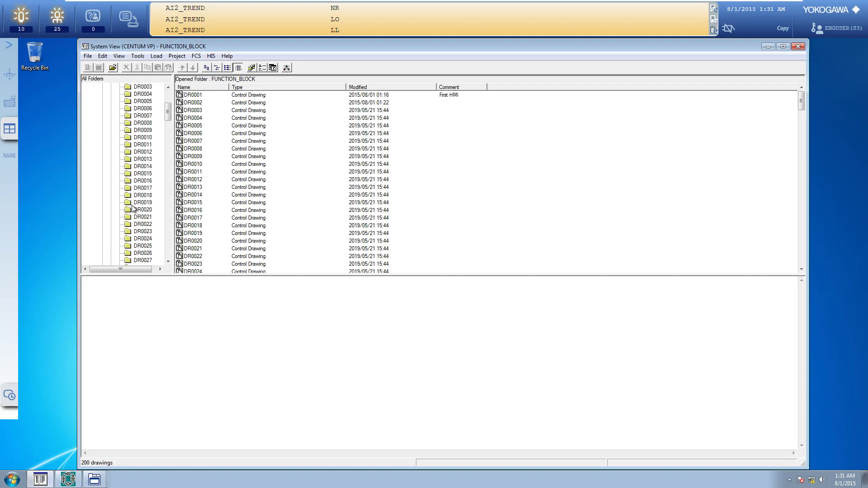
scroll(112, 177, "up", 4)
left_click(194, 102)
double_click(195, 104)
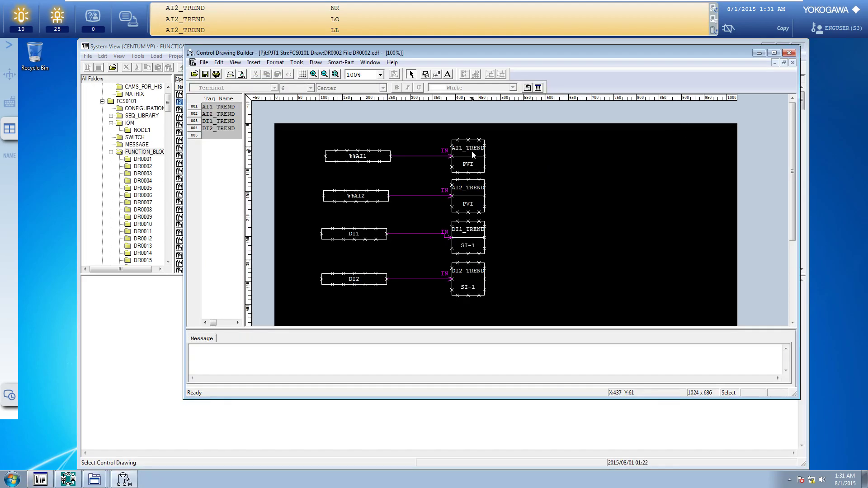
- Check the AI1_TREND function block properties, and open the constant definition in its Function Block Detail Builder
double_click(470, 147)
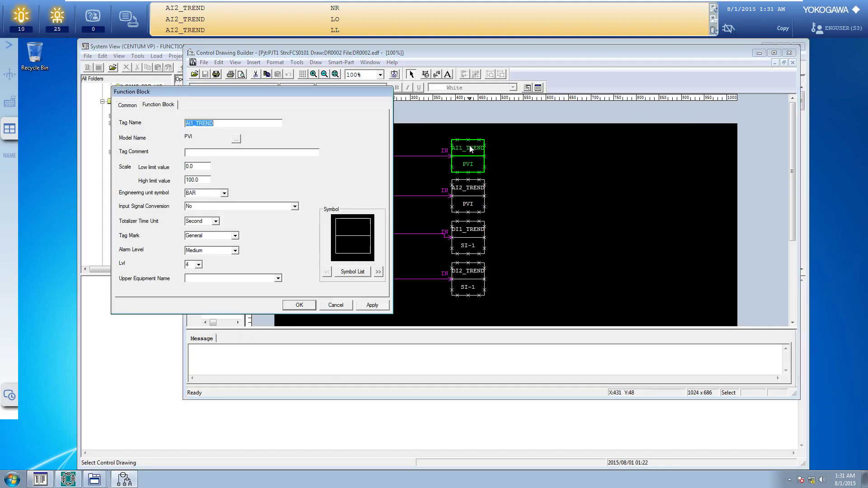
left_click(336, 305)
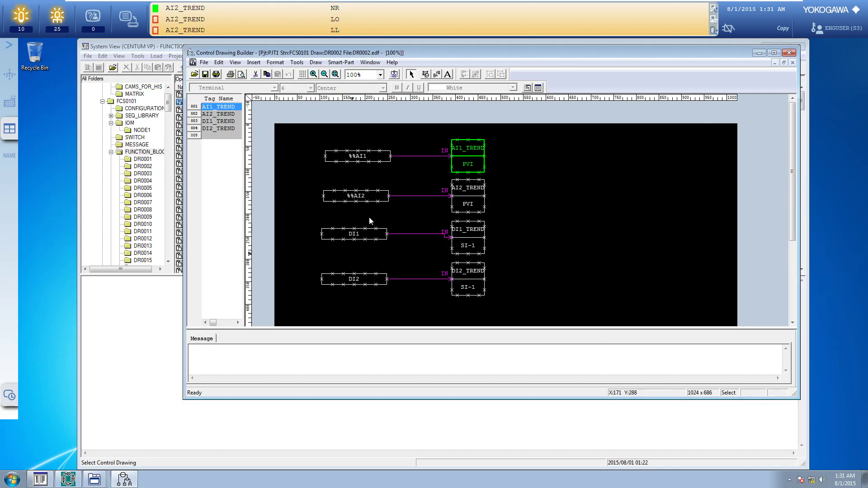
left_click(397, 73)
left_click(286, 96)
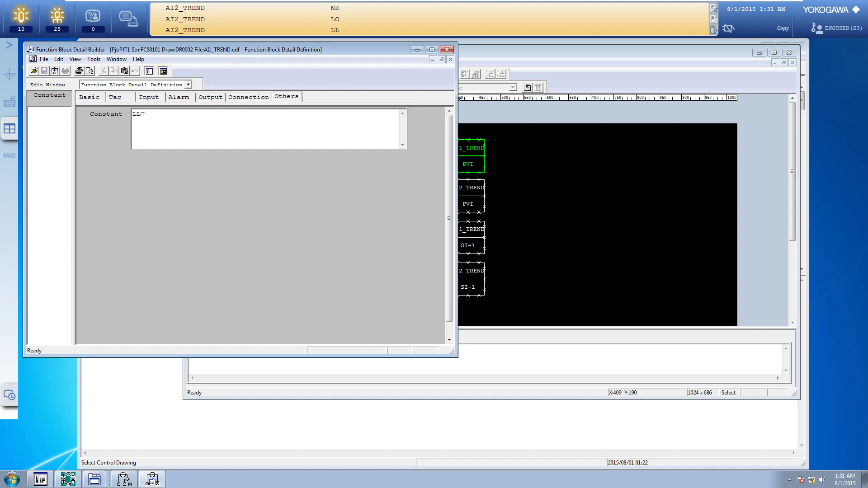
- Try entering "LL=10, HH=" as AI1_TREND constants, clear the entry, close the detail builder and minimize the control drawing
type("LL=10, HH=10")
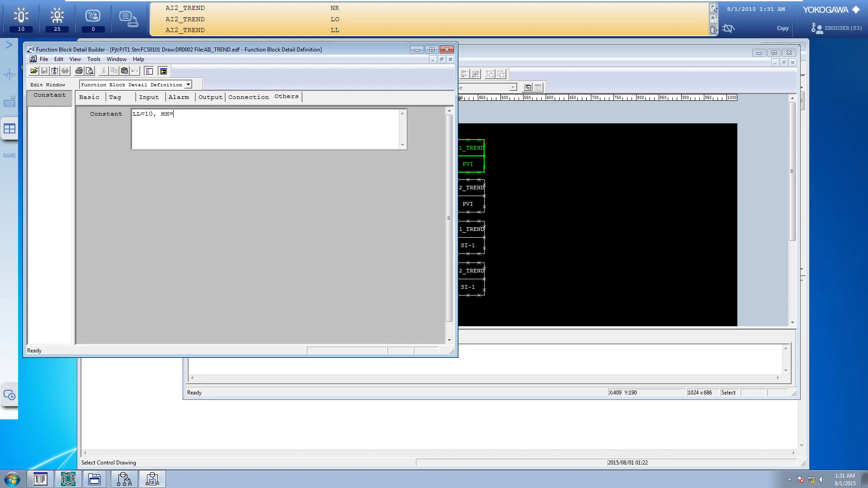
key("BackSpace")
key("BackSpace")
key("BackSpace")
key("BackSpace")
key("BackSpace")
key("BackSpace")
key("BackSpace")
key("BackSpace")
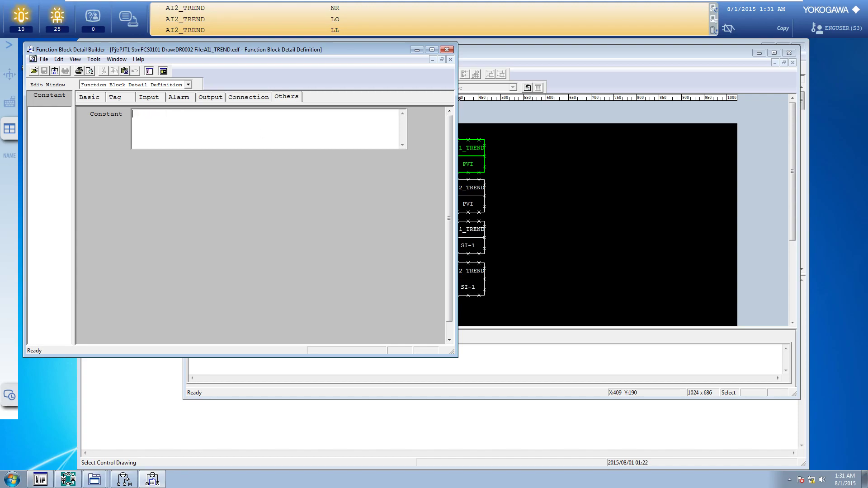
left_click(446, 51)
left_click(760, 54)
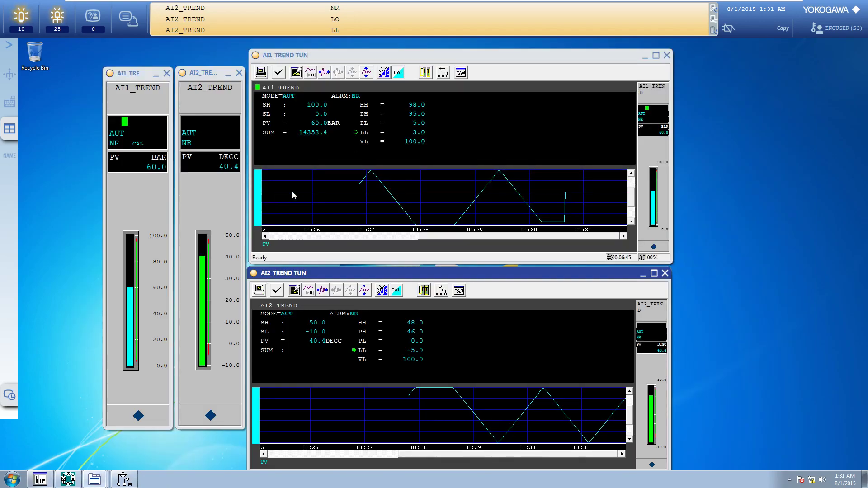
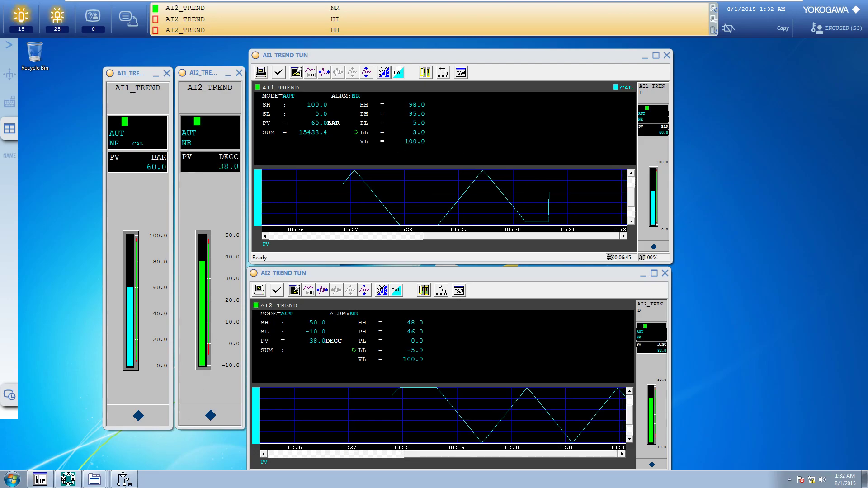
- Switch off alarms (AOF) for AI2_TREND from its tuning window and confirm the change
mouse_move(41, 481)
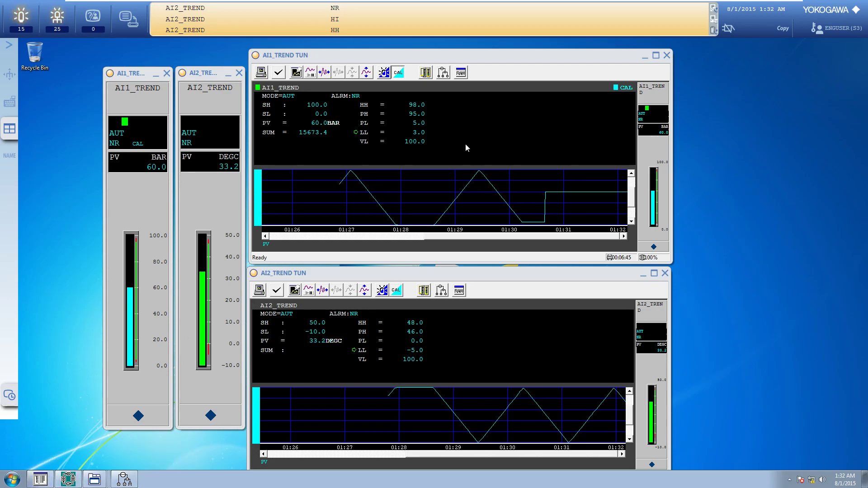
left_click(479, 65)
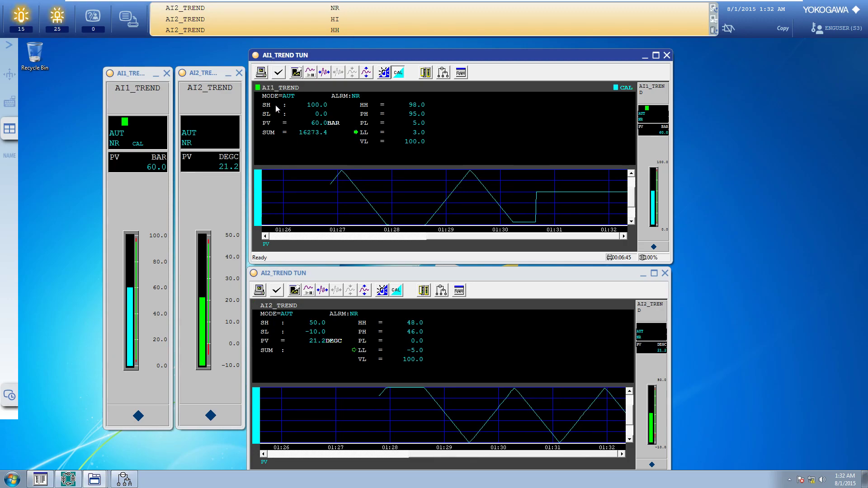
left_click(192, 74)
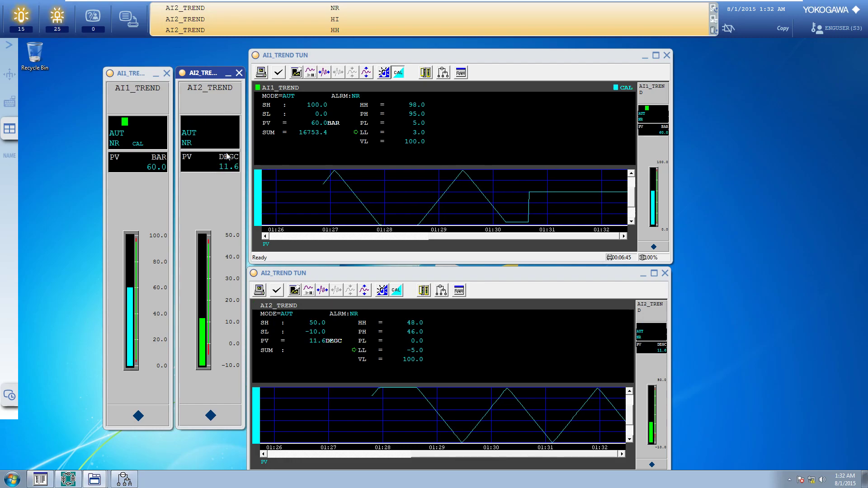
left_click(382, 291)
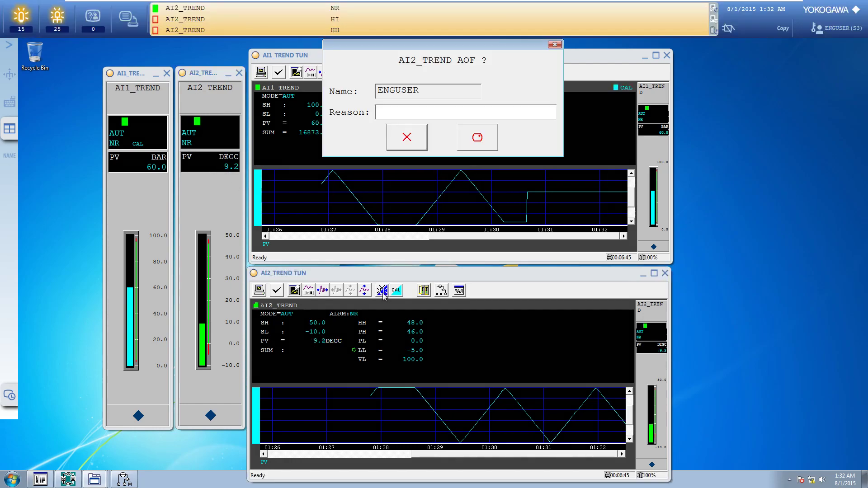
left_click(477, 138)
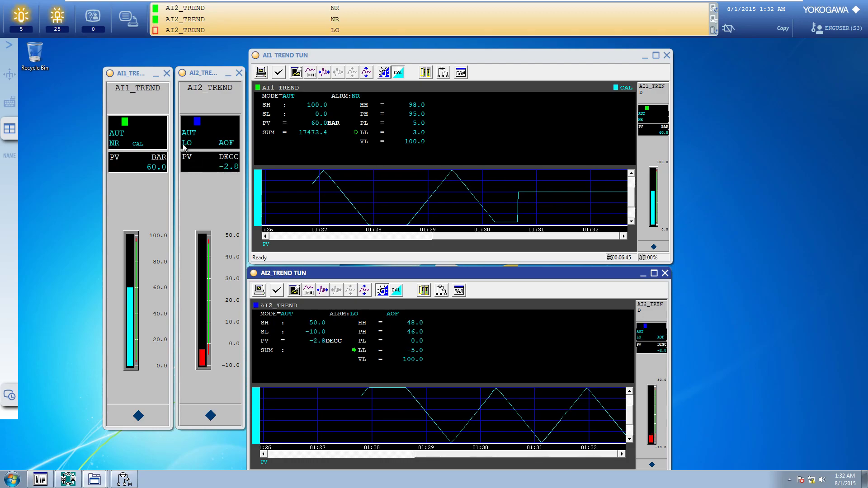
- Check the System Alarm Message and Process Alarm windows for AI2_TREND alarms, close the Process Alarm window and compare with the faceplate
left_click(729, 30)
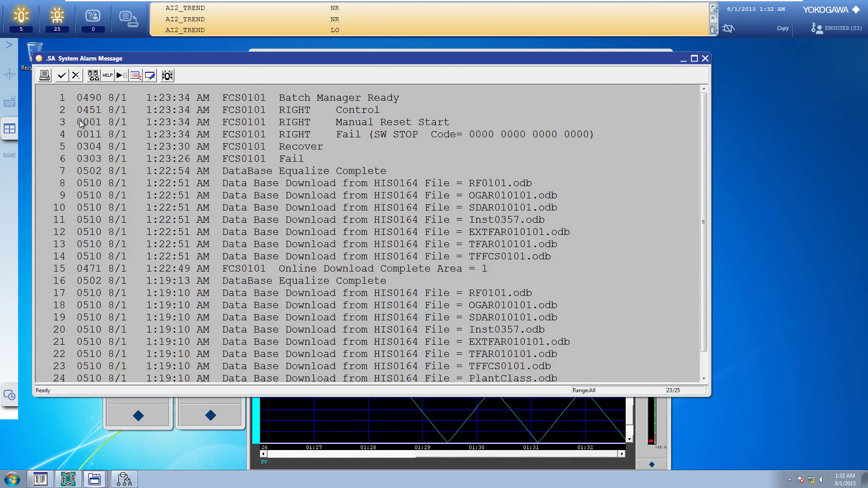
left_click(16, 17)
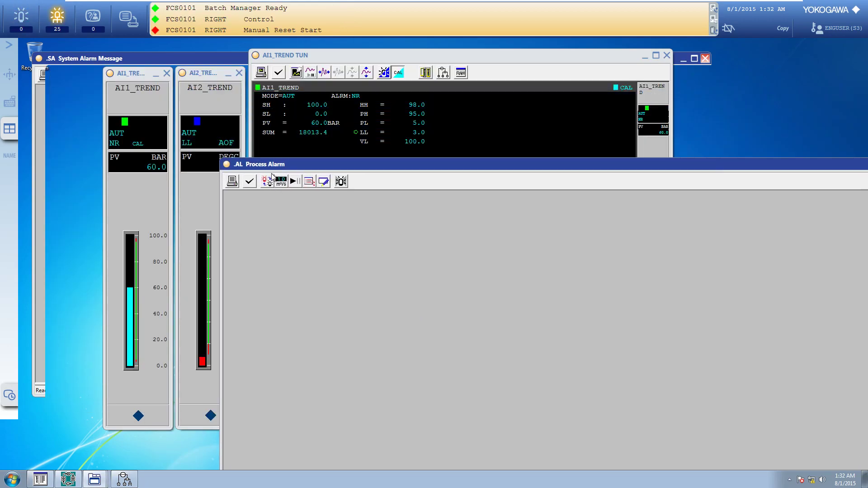
left_click(777, 171)
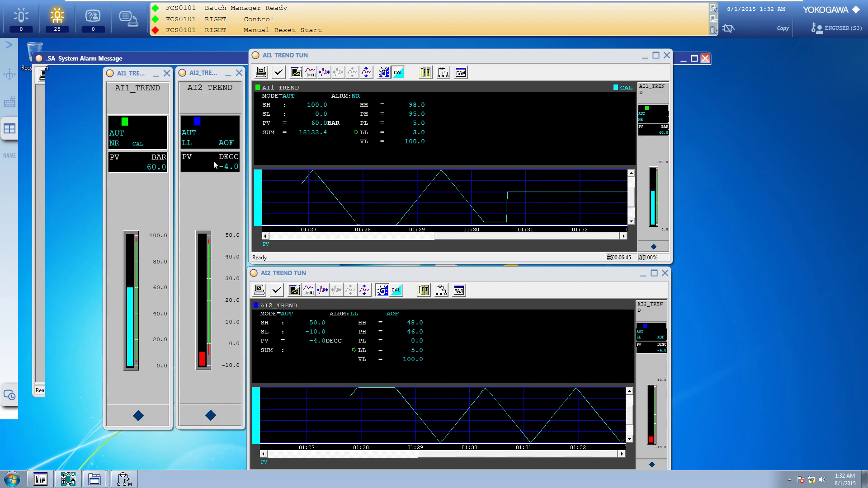
left_click(202, 199)
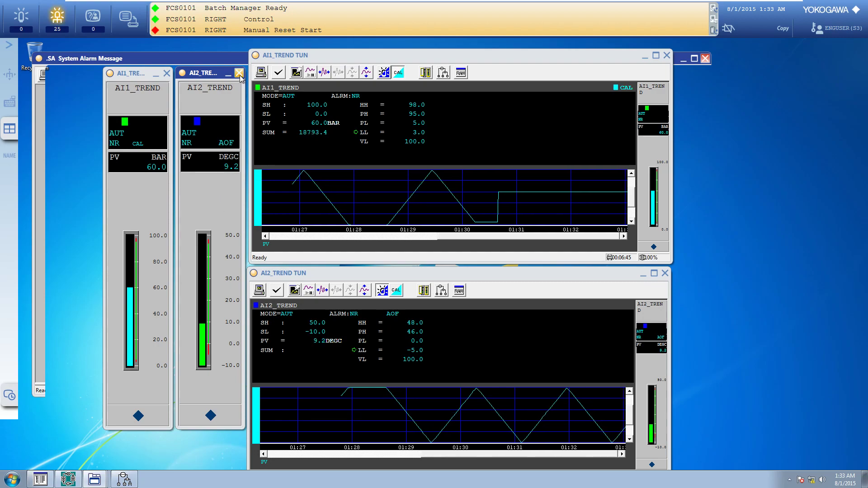
- Close the AI1_TREND and AI2_TREND faceplates and tuning windows along with the System Alarm Message window
left_click(142, 57)
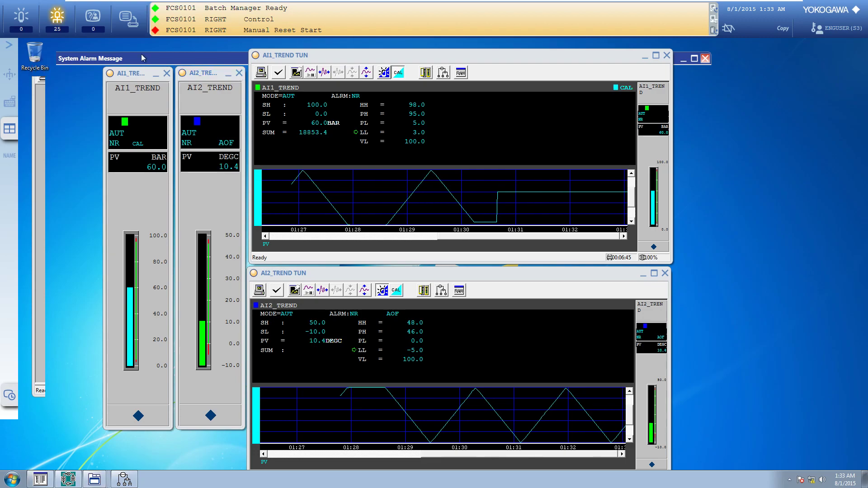
left_click(197, 76)
left_click(480, 68)
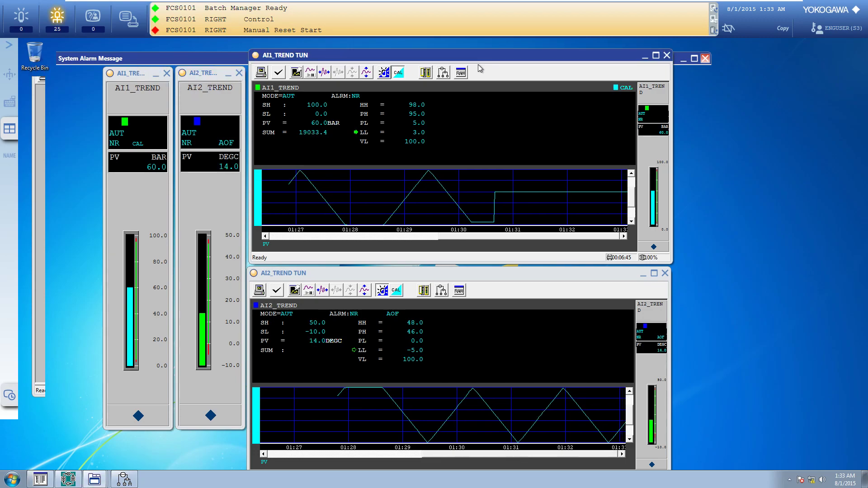
left_click(666, 55)
left_click(239, 72)
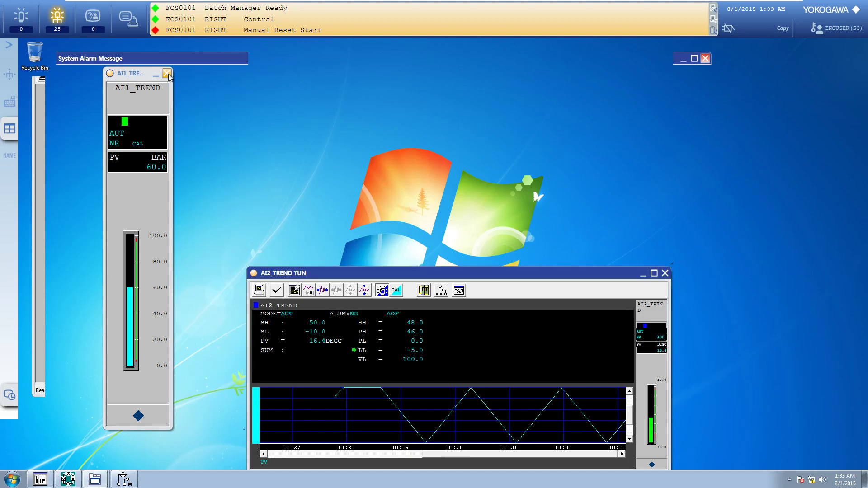
left_click(167, 73)
left_click(664, 273)
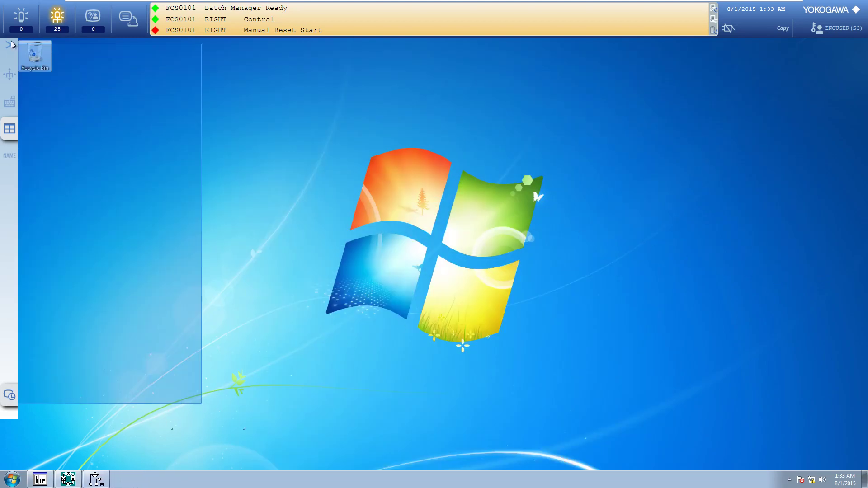
- Call up the DI1_TREND and DI2_TREND faceplates by name and arrange them side by side
left_click(5, 159)
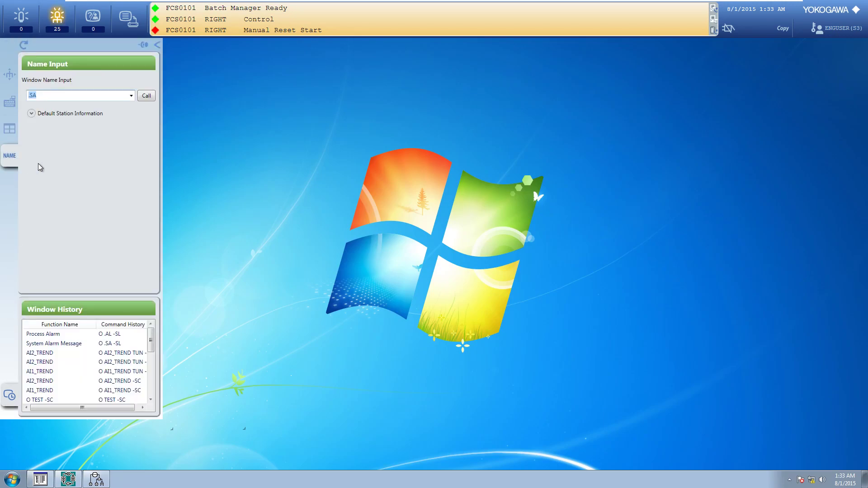
type("DI1_TREND")
key("Return")
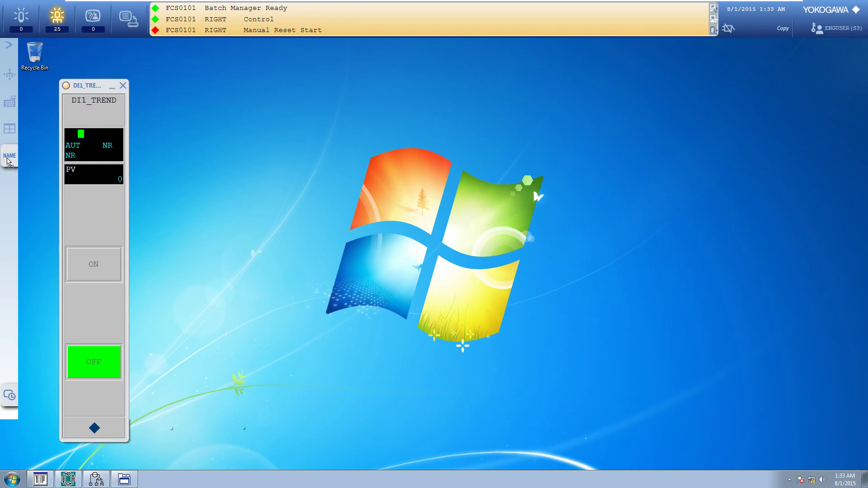
left_click(8, 159)
type("DI2_TRE")
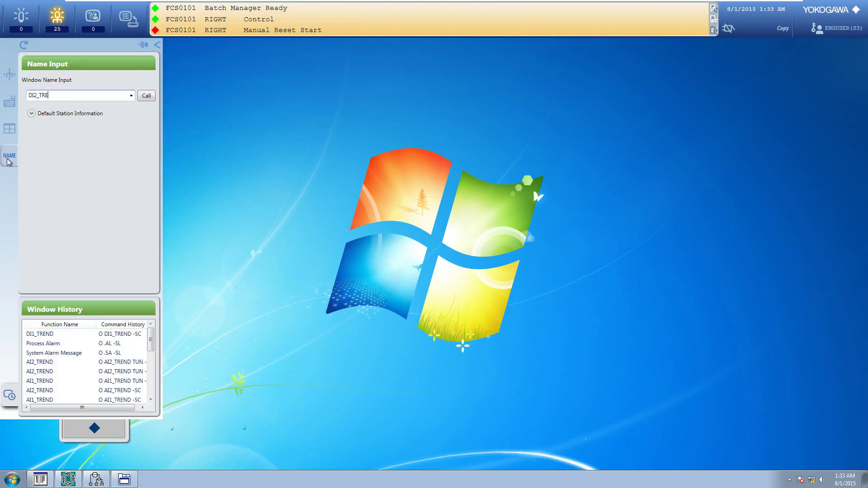
type("ND")
key("Return")
left_click_drag(95, 96, 157, 92)
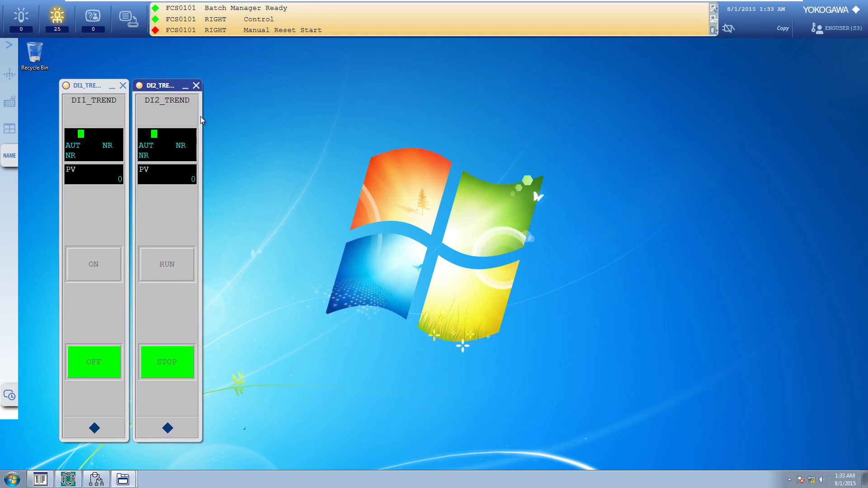
left_click_drag(153, 87, 180, 89)
left_click_drag(77, 87, 148, 87)
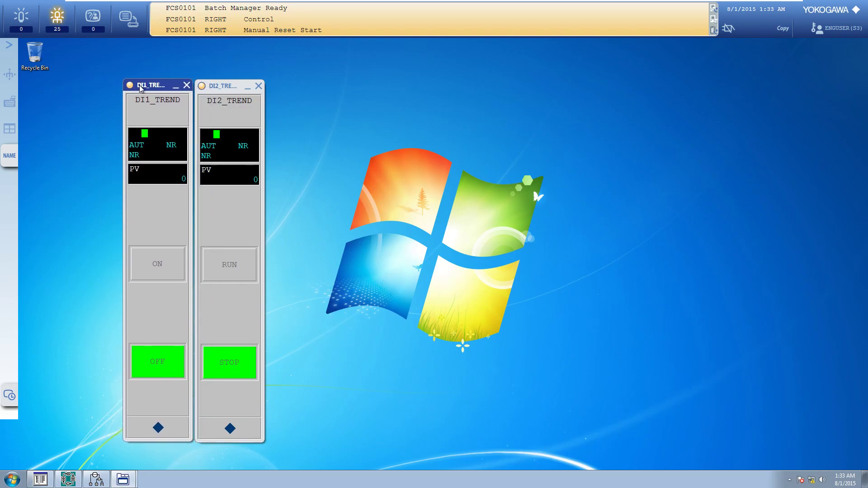
left_click(342, 125)
left_click_drag(300, 134, 583, 360)
left_click_drag(291, 112, 578, 356)
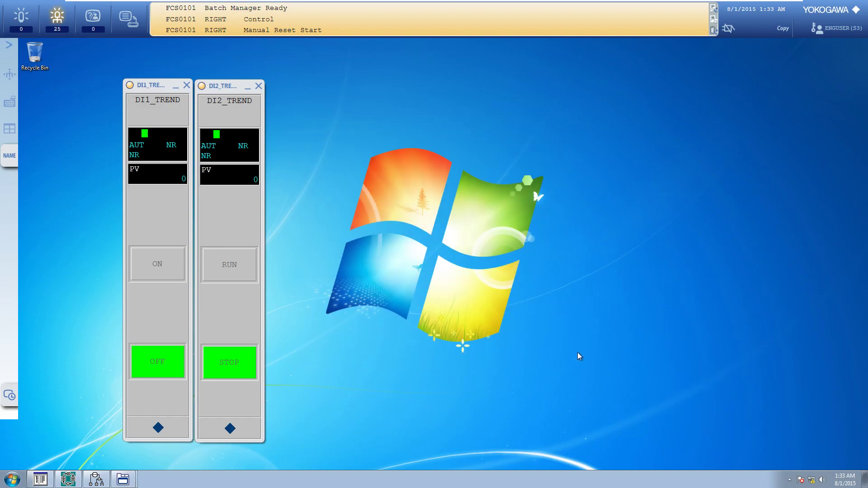
left_click(135, 87)
left_click_drag(289, 132, 586, 358)
left_click(178, 217)
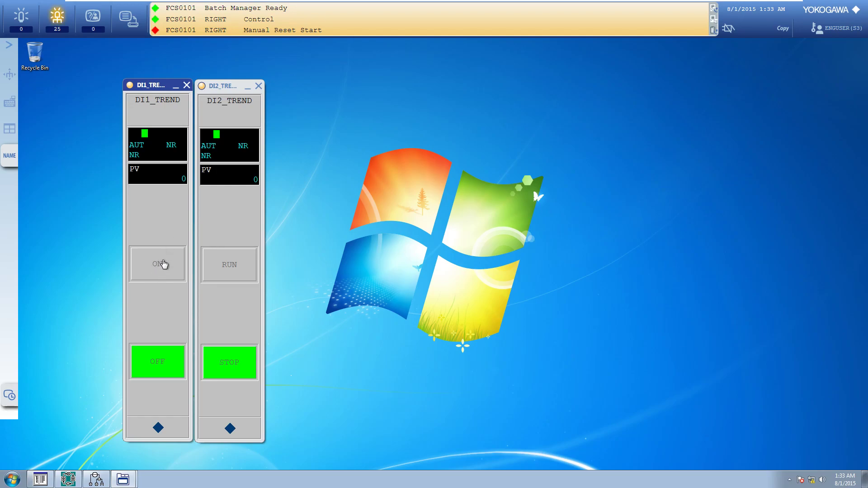
left_click(220, 271)
left_click(154, 261)
- Open the DR0002 control drawing from the FUNCTION_BLOCK folder in System View
mouse_move(47, 484)
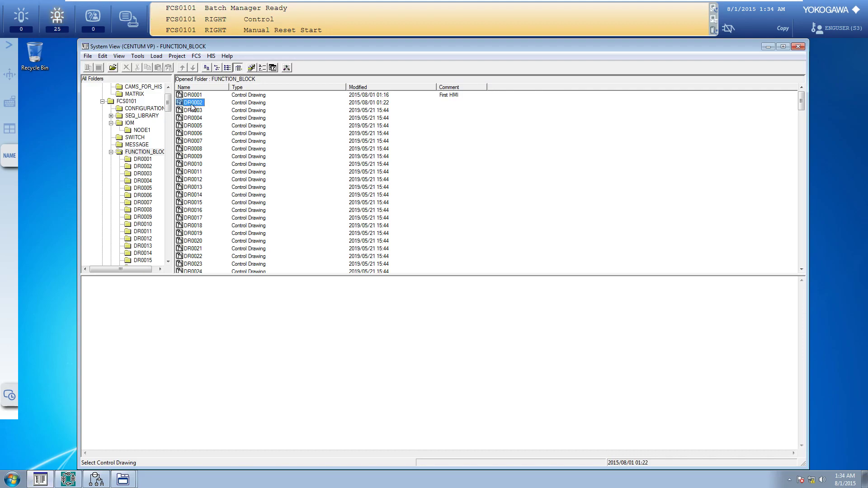
double_click(192, 102)
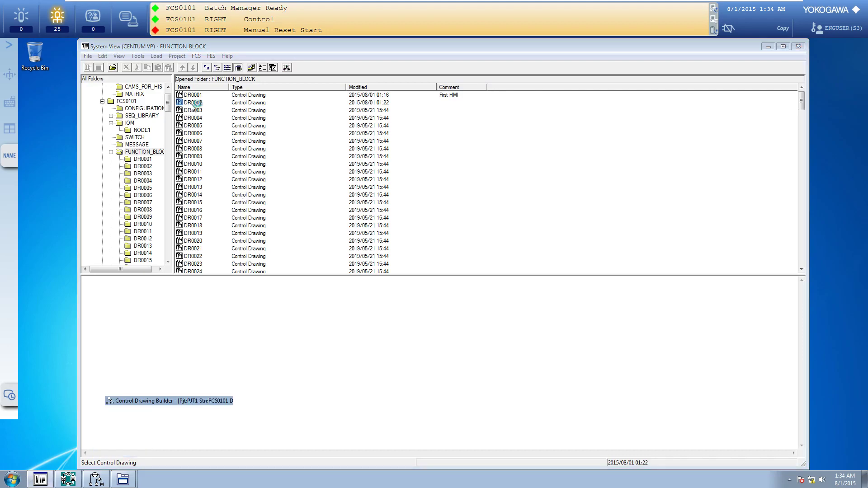
left_click(559, 214)
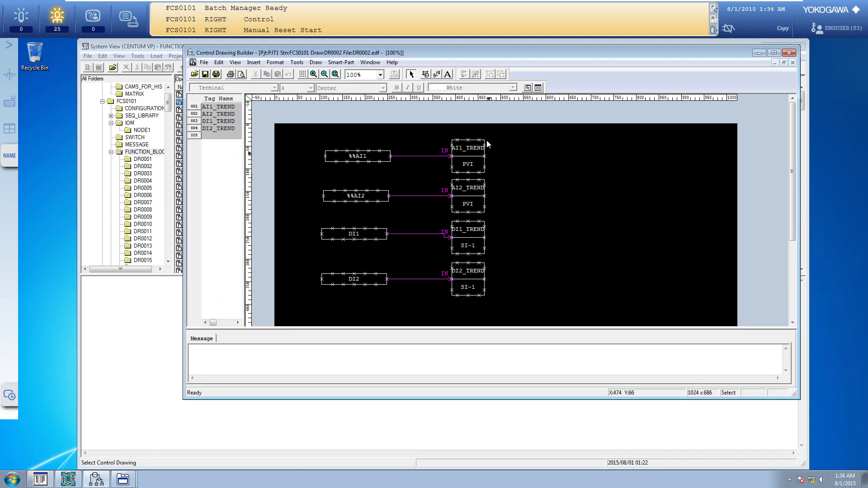
- Browse the function block models under Sequence Tables, Logic Chart, General-Purpose Calculation and SFC Blocks, including LC64-E, CALCU and CALCU-C
left_click(425, 75)
scroll(490, 246, "down", 1)
scroll(490, 245, "up", 1)
double_click(426, 166)
left_click(416, 174)
left_click(417, 198)
left_click(437, 182)
left_click(439, 215)
left_click(407, 223)
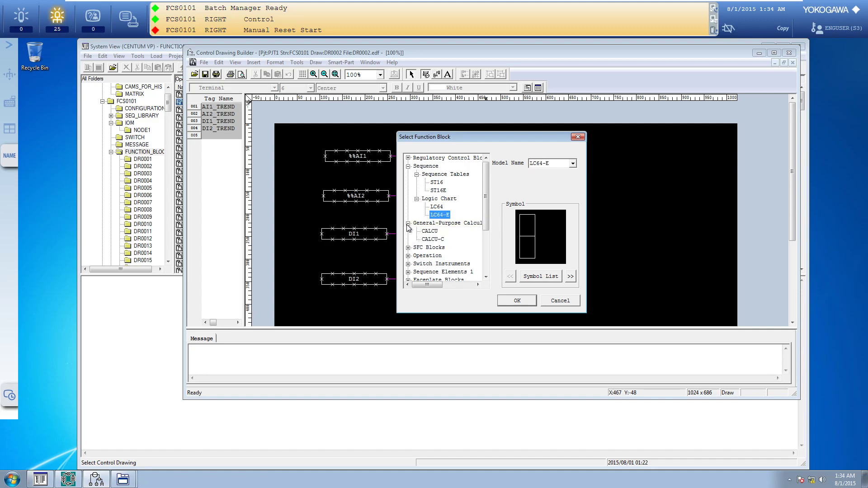
left_click(430, 233)
left_click(432, 240)
left_click(408, 249)
scroll(438, 267, "down", 2)
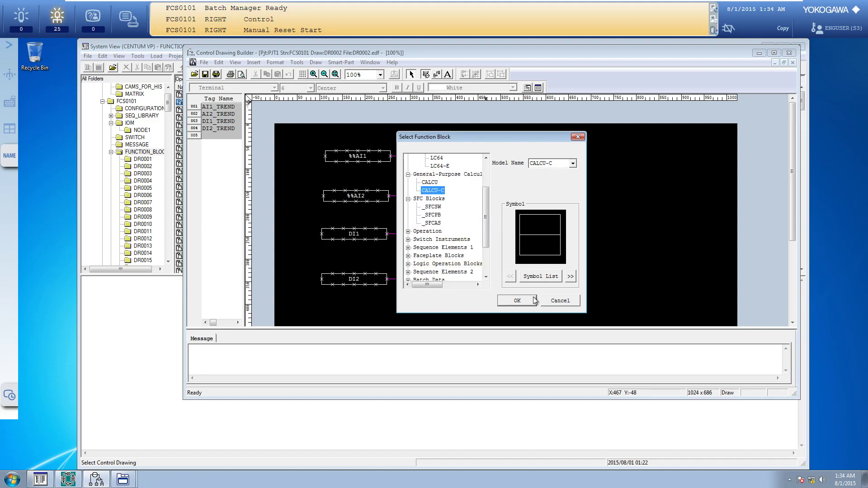
- Leave the function block selection without placing a block, select the AI1_TREND block, and minimize the control drawing and System View
left_click(517, 300)
left_click(470, 152)
double_click(469, 153)
left_click(561, 169)
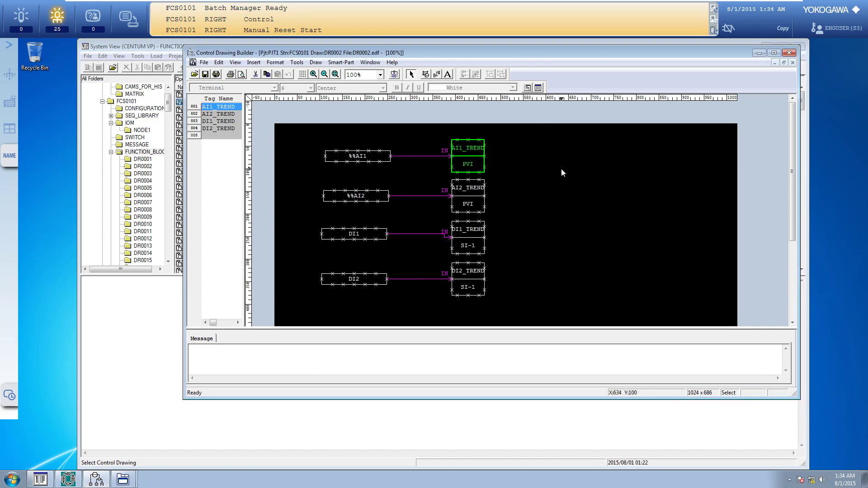
left_click(757, 54)
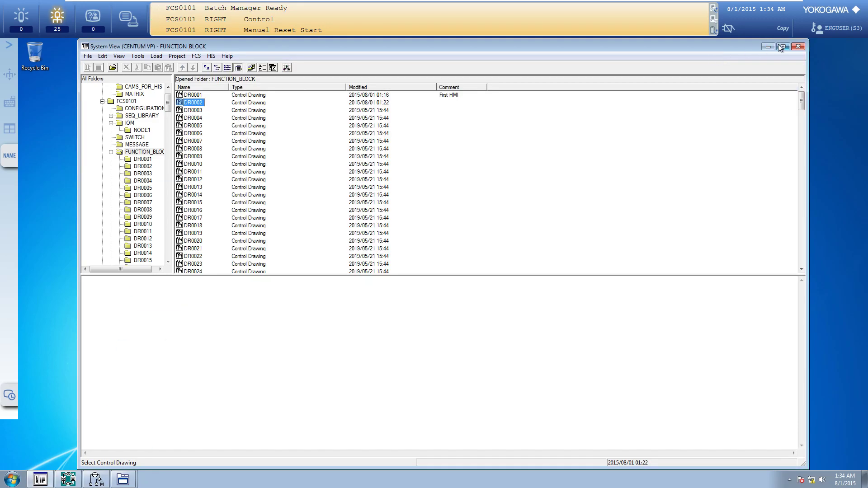
left_click(768, 47)
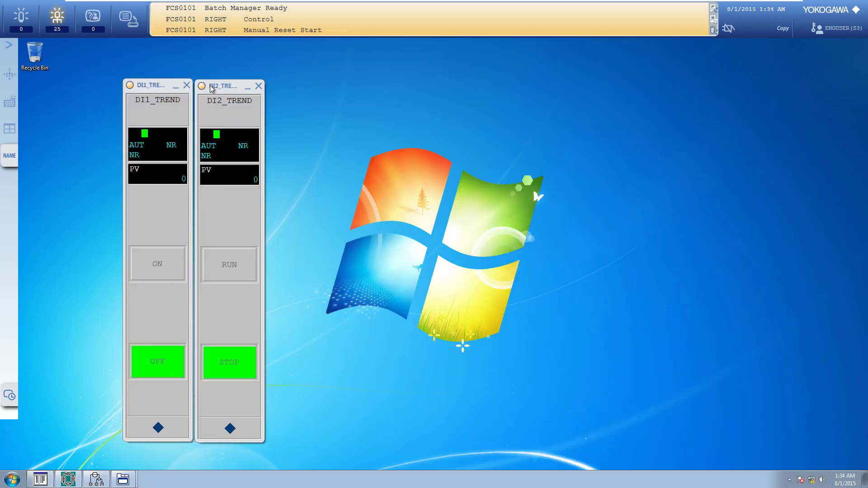
- Close the DI1_TREND and DI2_TREND faceplates and refresh the desktop
left_click(151, 87)
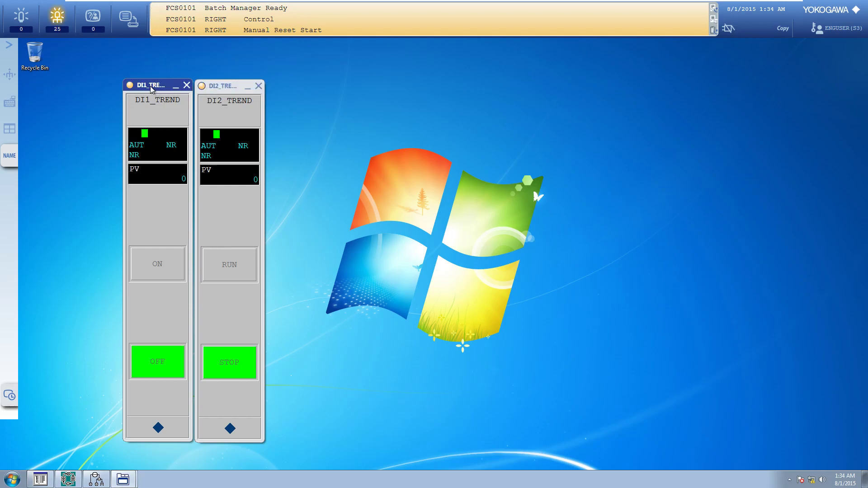
left_click(187, 86)
left_click(259, 86)
right_click(193, 156)
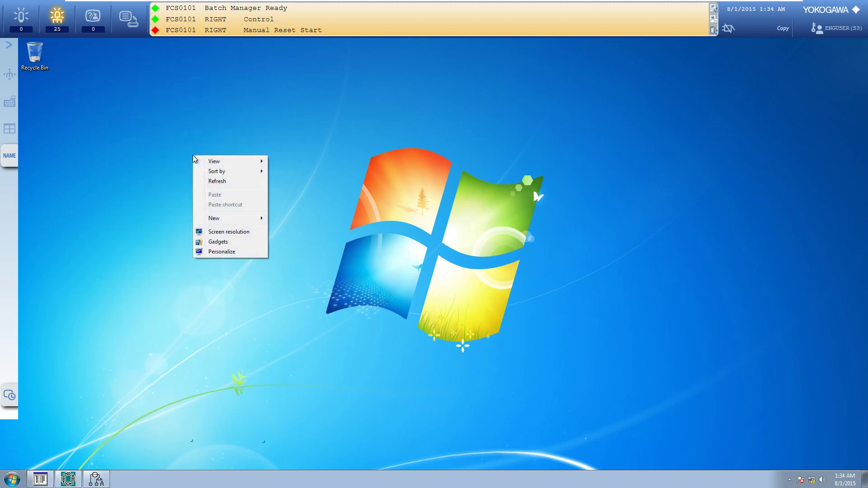
left_click(223, 182)
- Restore System View, review the tags in the DR0002 control drawing and minimize the drawing
left_click(40, 481)
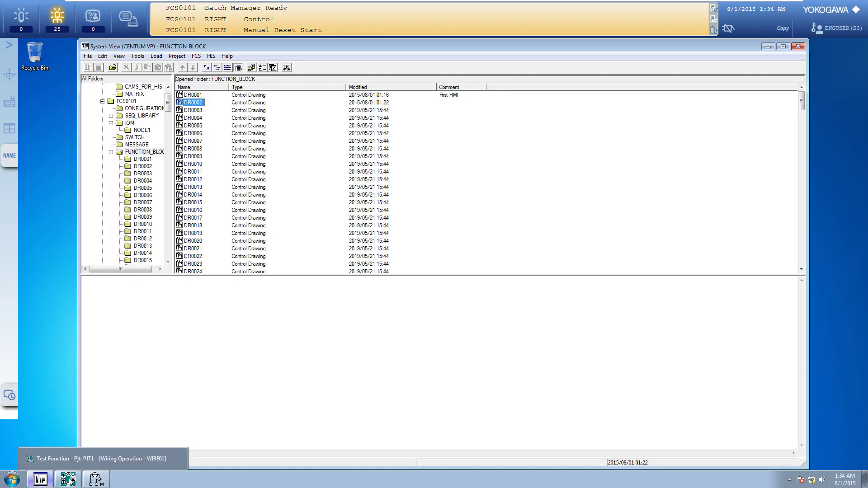
mouse_move(98, 482)
left_click(169, 400)
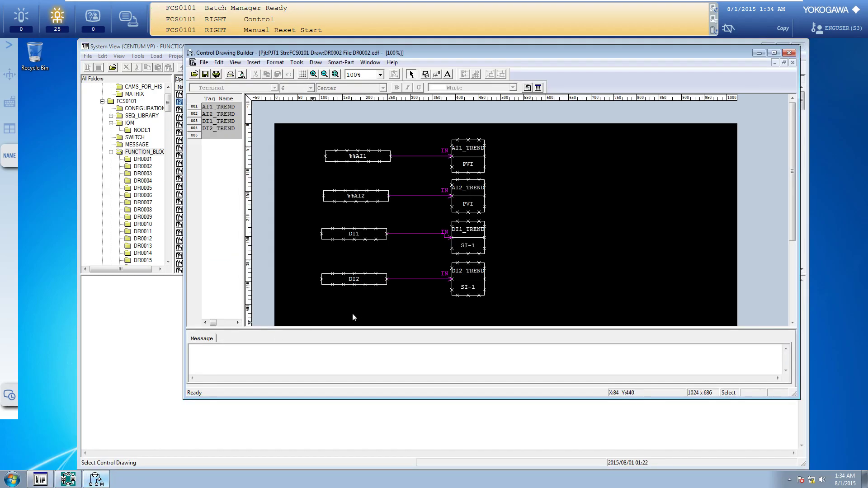
left_click(758, 53)
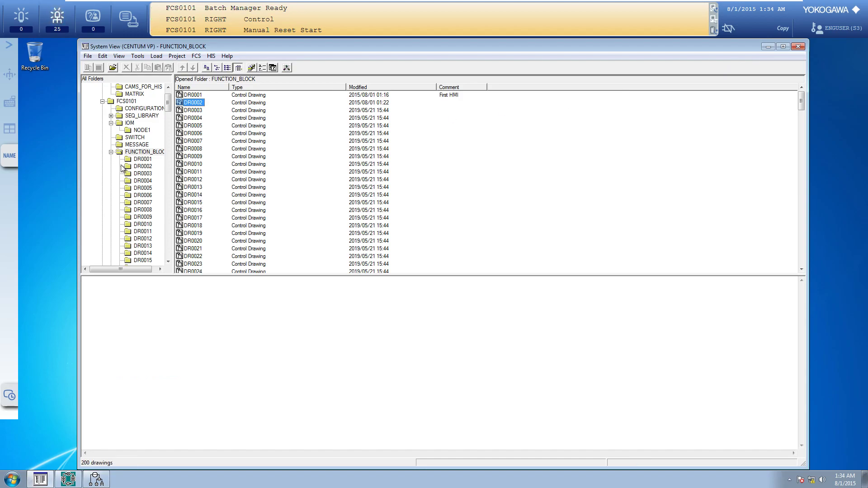
- Collapse the FUNCTION_BLOCK folder and open the TR0001 trend acquisition pen assignment from the HIS0164 CONFIGURATION folder
left_click(110, 151)
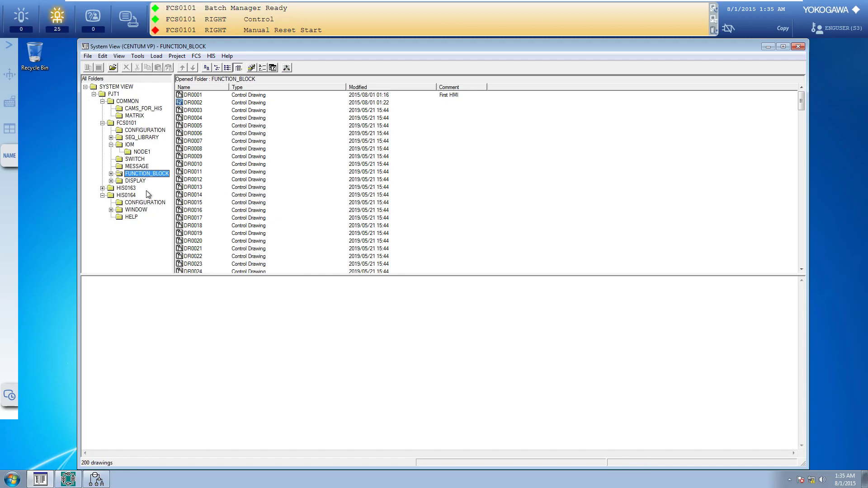
left_click(131, 203)
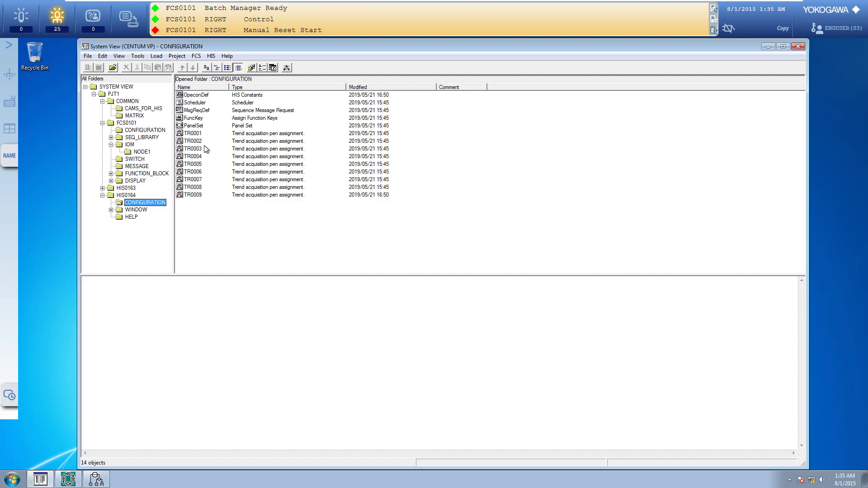
double_click(197, 135)
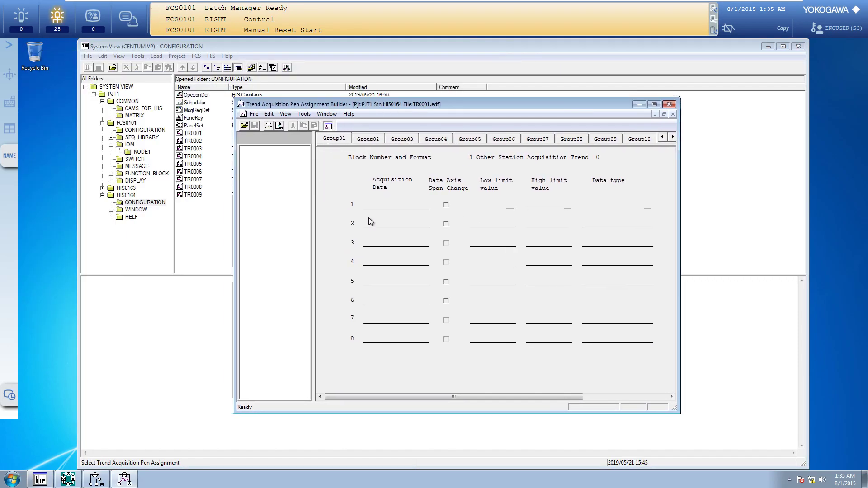
- Look through the trend groups of TR0001 and return to Group01
left_click(673, 137)
left_click(673, 137)
left_click(673, 138)
left_click(673, 138)
left_click(673, 138)
left_click(673, 137)
left_click(663, 137)
left_click(662, 137)
left_click(662, 136)
left_click(662, 137)
left_click(662, 137)
left_click(662, 137)
left_click(335, 138)
- Inspect the first acquisition data entry and the available builder commands for TR0001, and put its window away
left_click(381, 205)
left_click(261, 117)
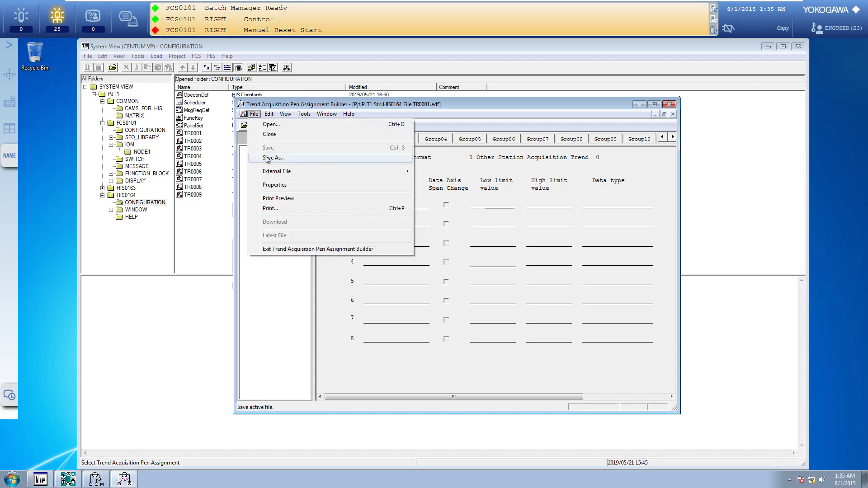
mouse_move(303, 117)
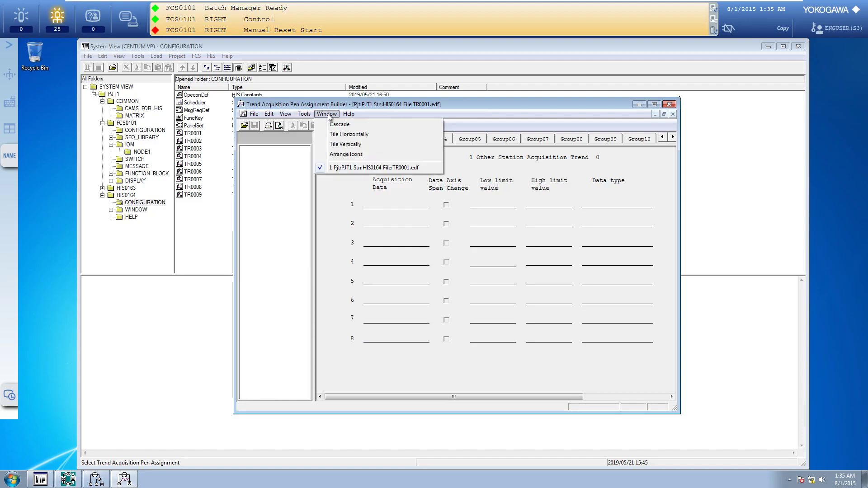
left_click(396, 207)
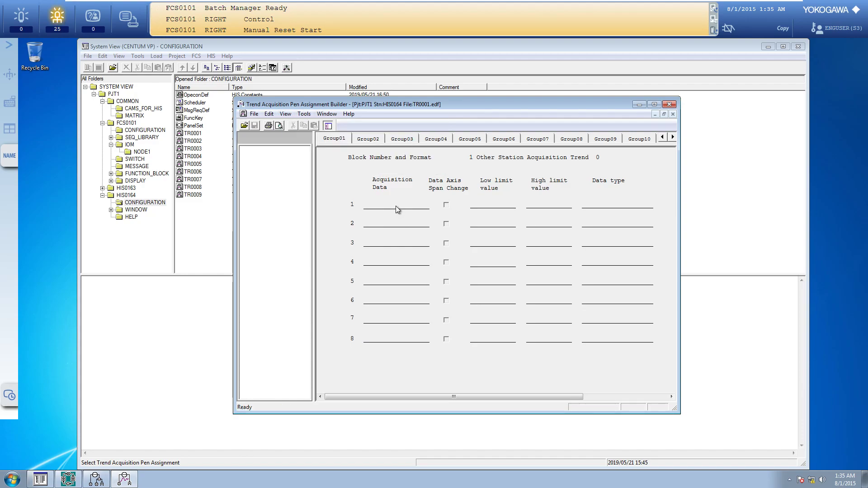
left_click(639, 104)
- Open the TR0002 pen assignment, look at its file-opening dialog, cancel it and close the builder
double_click(192, 140)
left_click(333, 115)
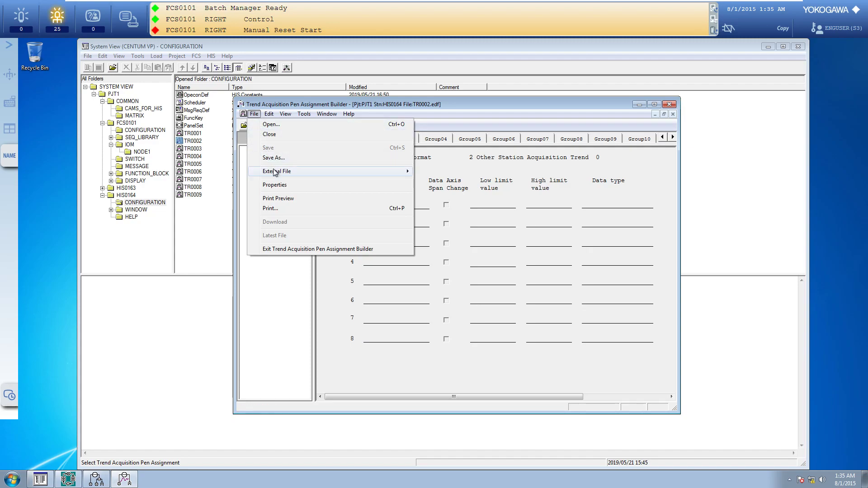
mouse_move(275, 173)
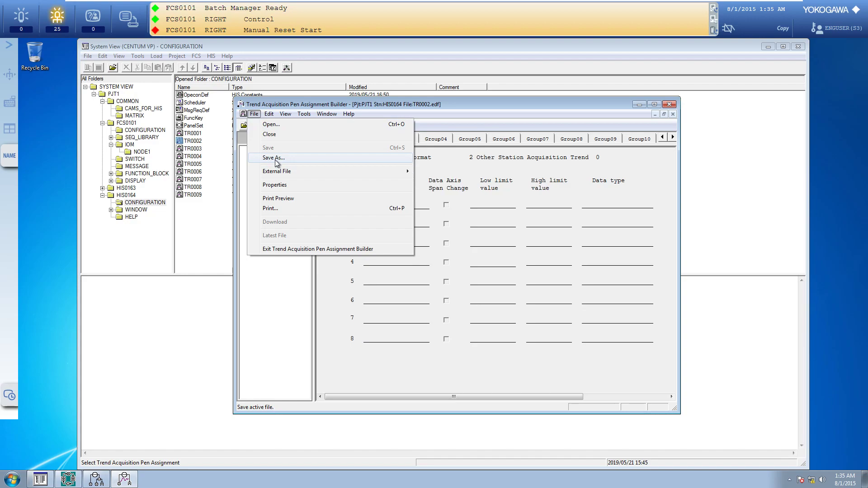
left_click(277, 126)
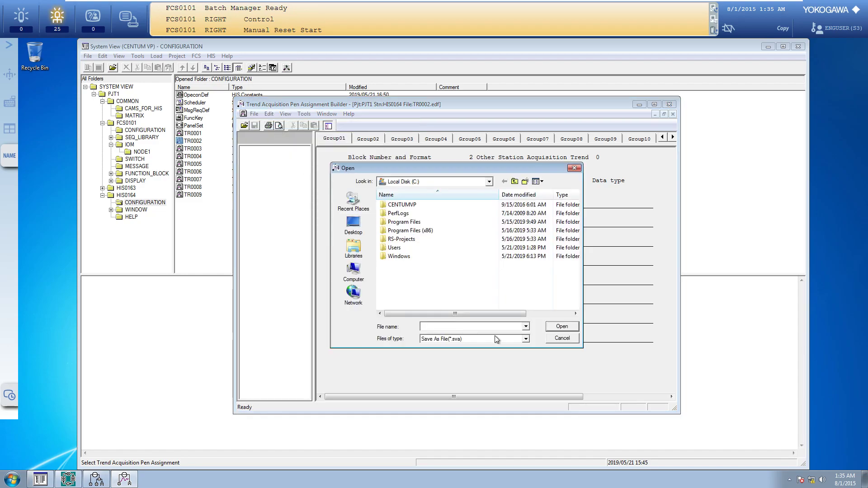
left_click(555, 339)
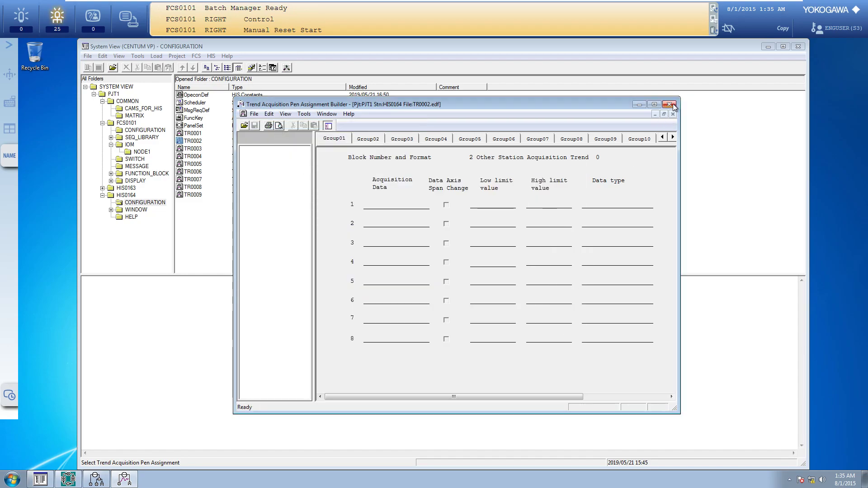
left_click(669, 105)
- Look at the trend display pens in the HIS0164 WINDOW folder and select TG0101
left_click(140, 205)
left_click(136, 210)
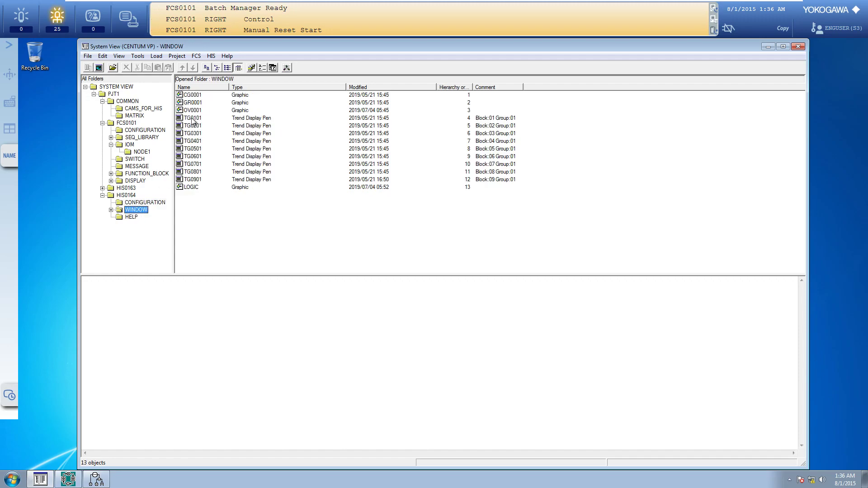
left_click(193, 120)
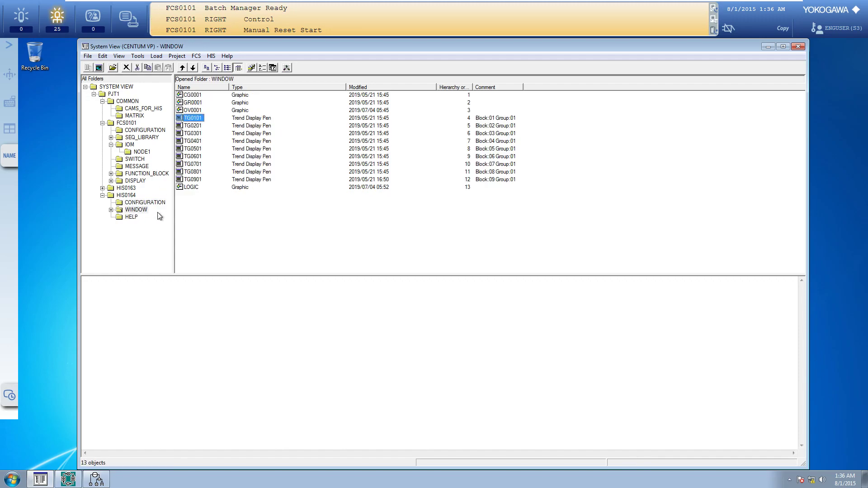
- Open the properties of TR0001 in HIS0164 CONFIGURATION and set its trend format to Continuous and Rotary Type
left_click(141, 203)
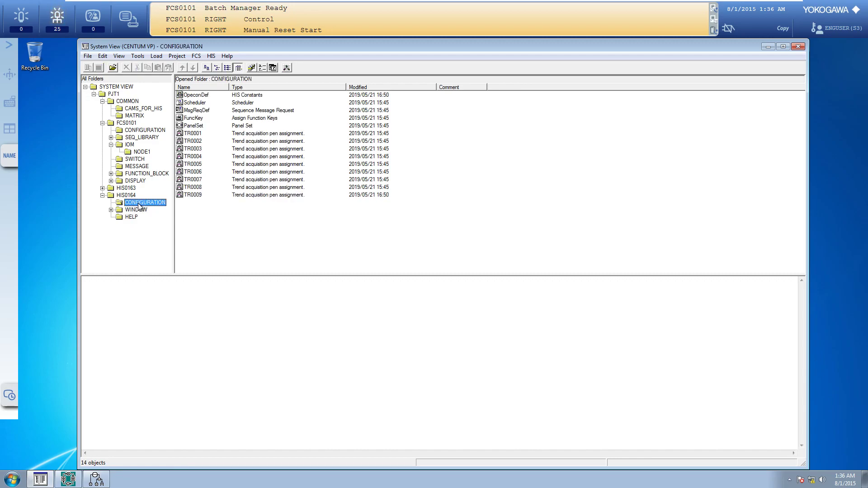
left_click(188, 134)
right_click(187, 134)
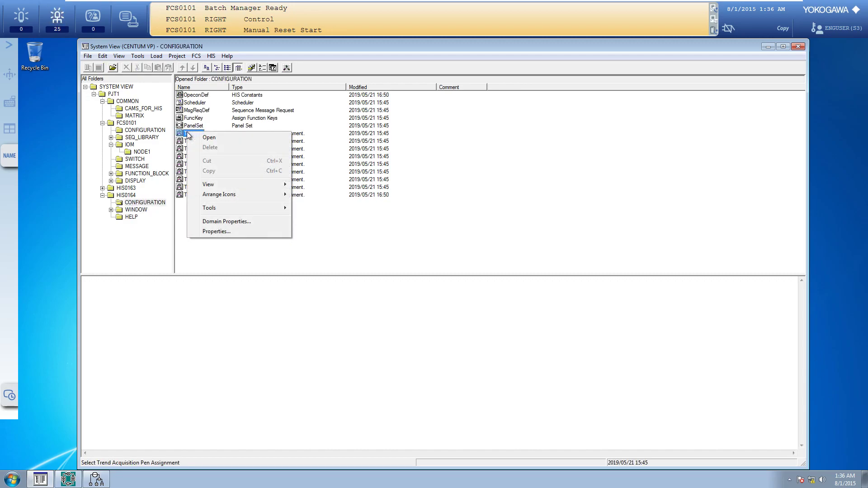
left_click(218, 232)
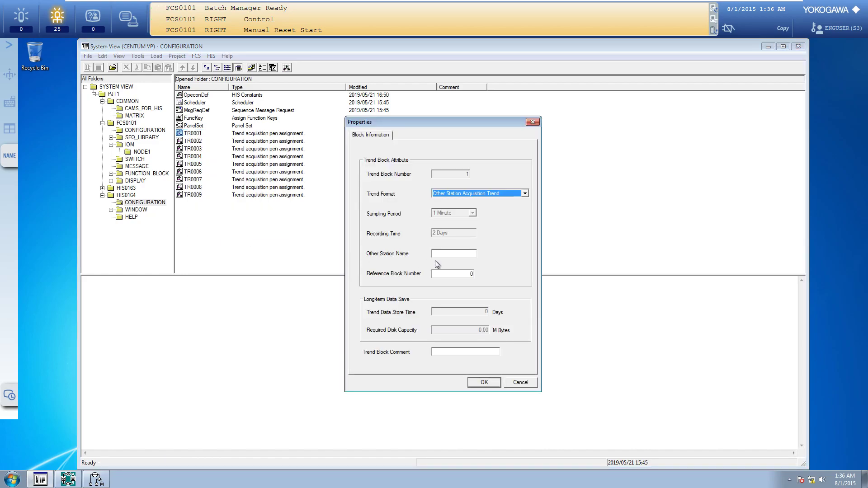
left_click(525, 194)
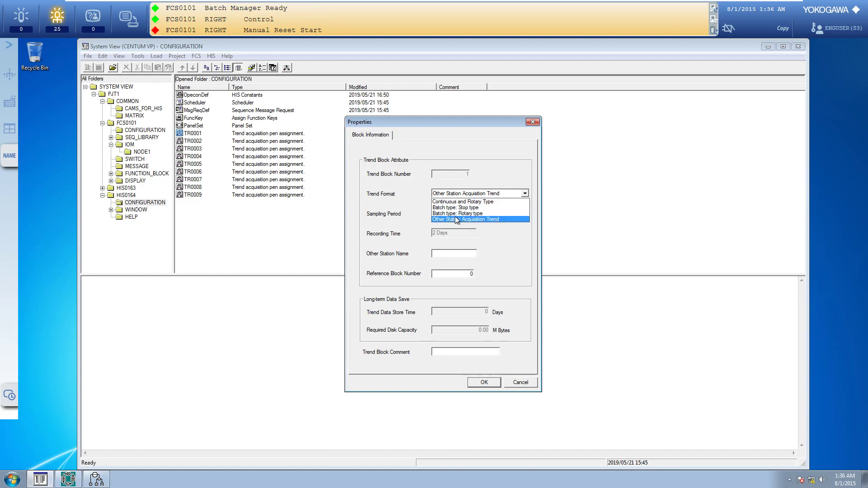
left_click(387, 193)
left_click(452, 193)
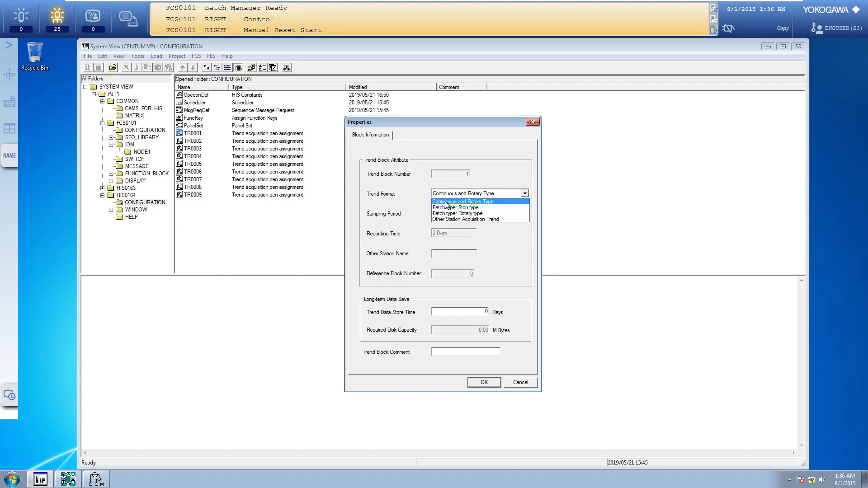
left_click(445, 204)
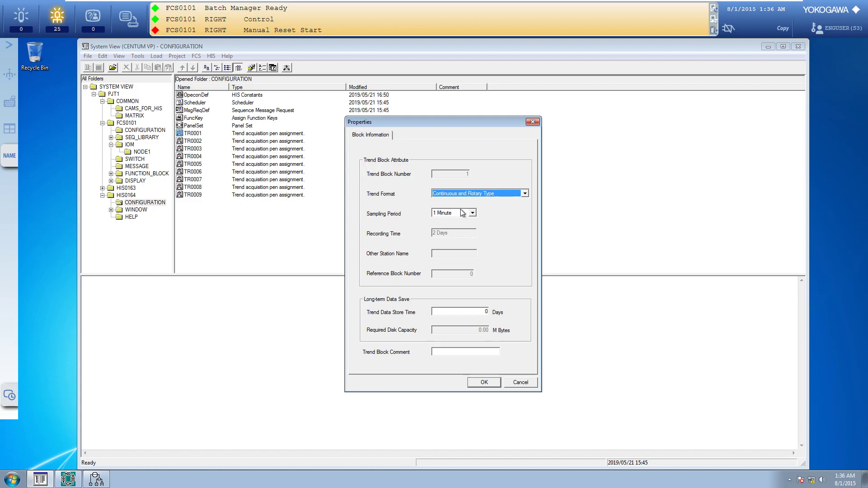
- Set the sampling period of trend block TR0001 to 1 Second
left_click(462, 213)
left_click(462, 213)
left_click(462, 213)
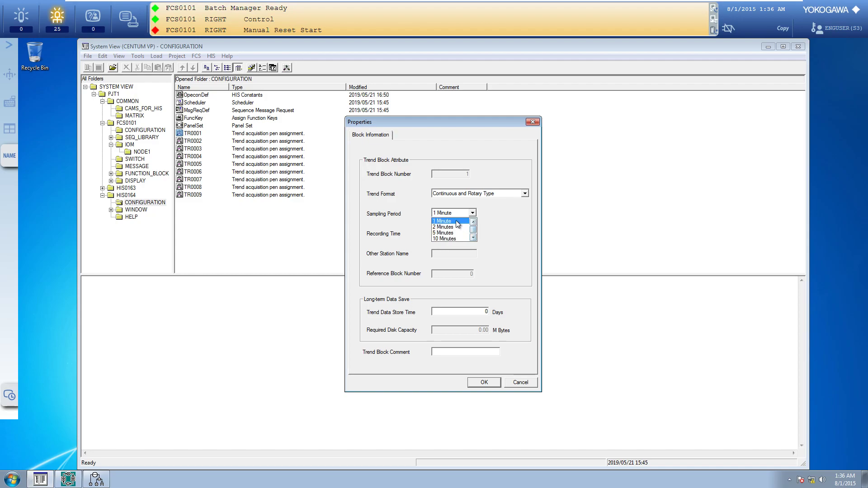
left_click(474, 239)
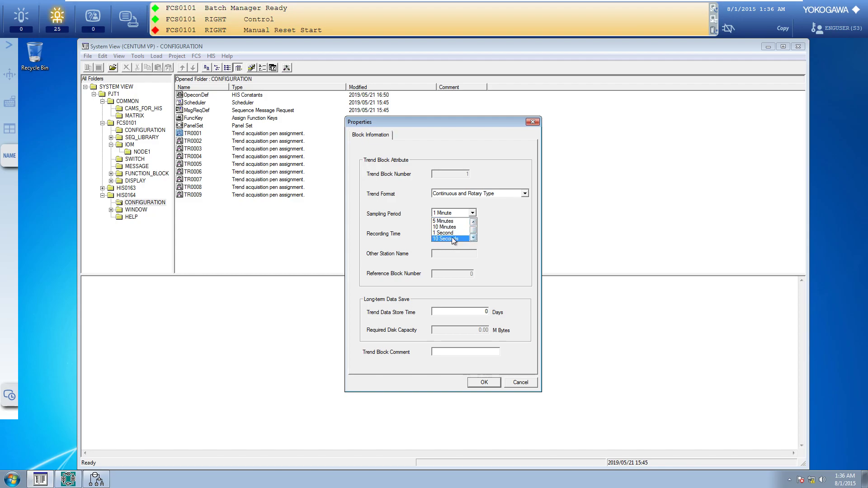
left_click(452, 233)
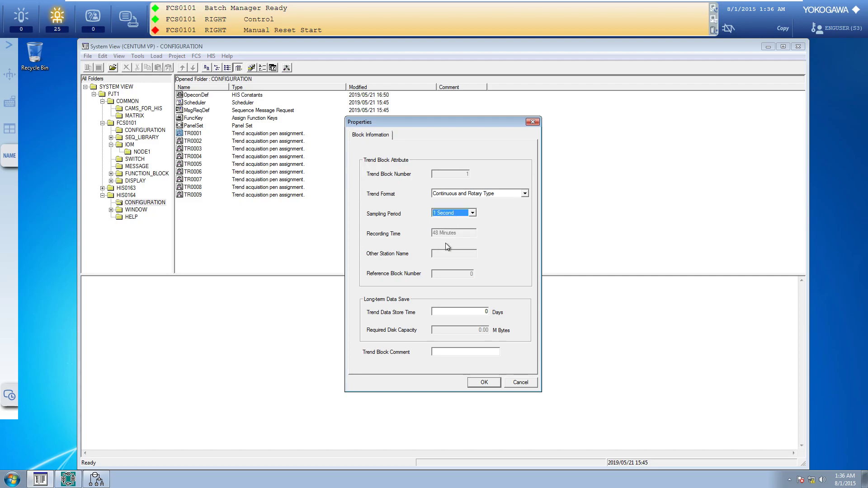
left_click(472, 213)
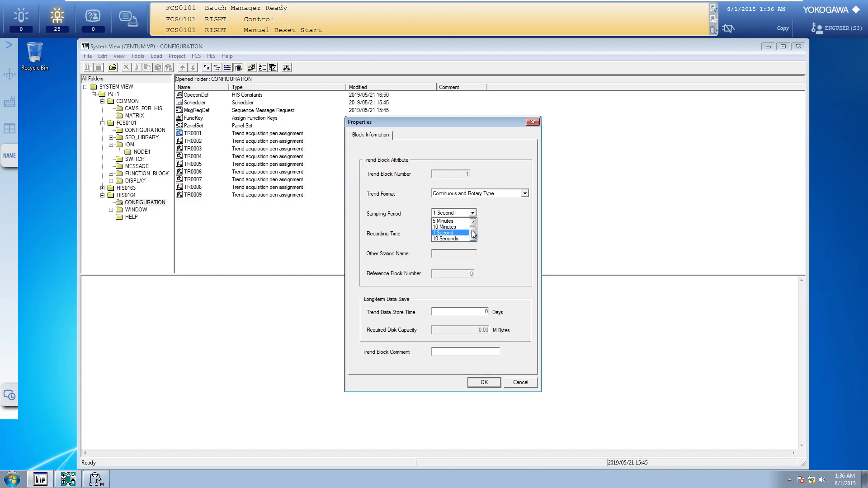
left_click(452, 233)
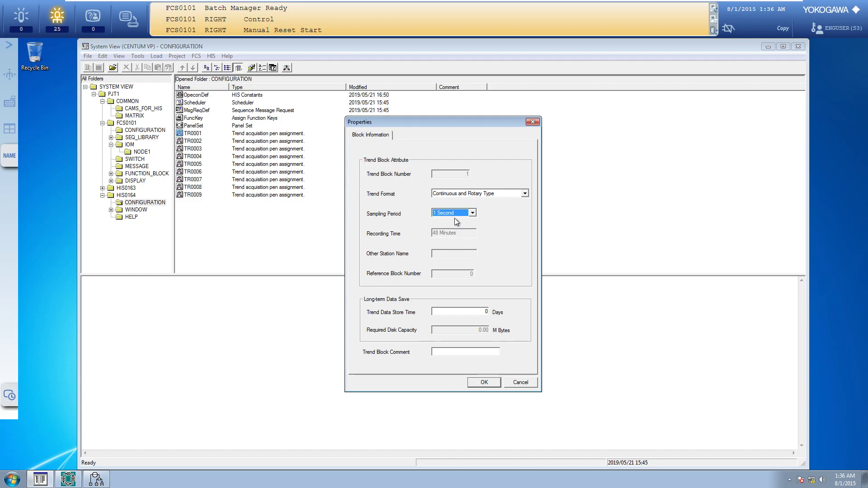
left_click(472, 213)
left_click(473, 213)
left_click(472, 213)
left_click(473, 213)
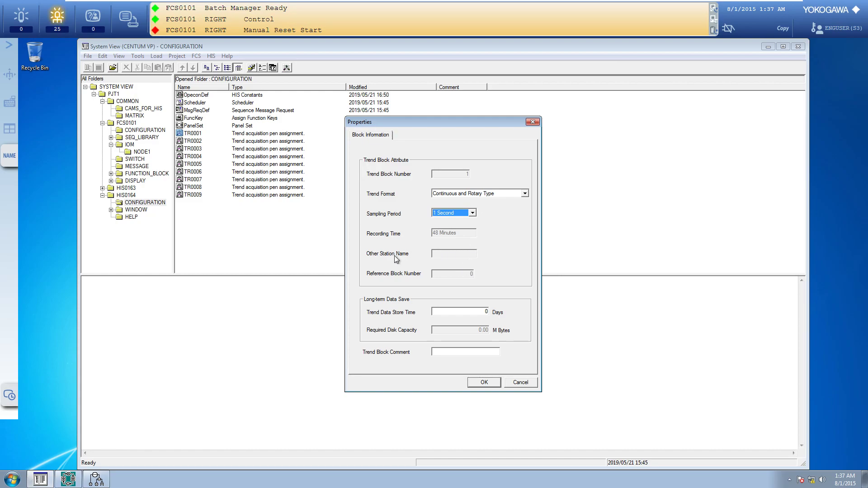
left_click(462, 195)
left_click(356, 210)
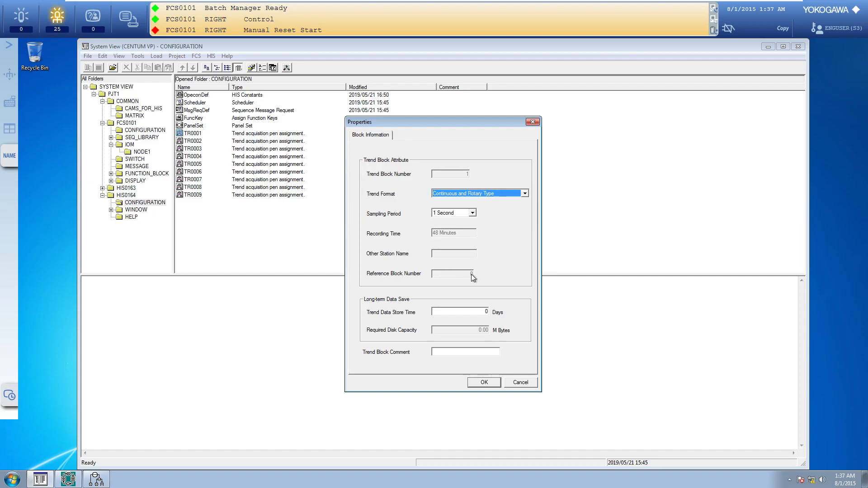
left_click(450, 195)
left_click(404, 199)
left_click(439, 193)
left_click(393, 303)
- Set the long-term trend data store time to 10 days and accept the TR0001 block properties
double_click(486, 311)
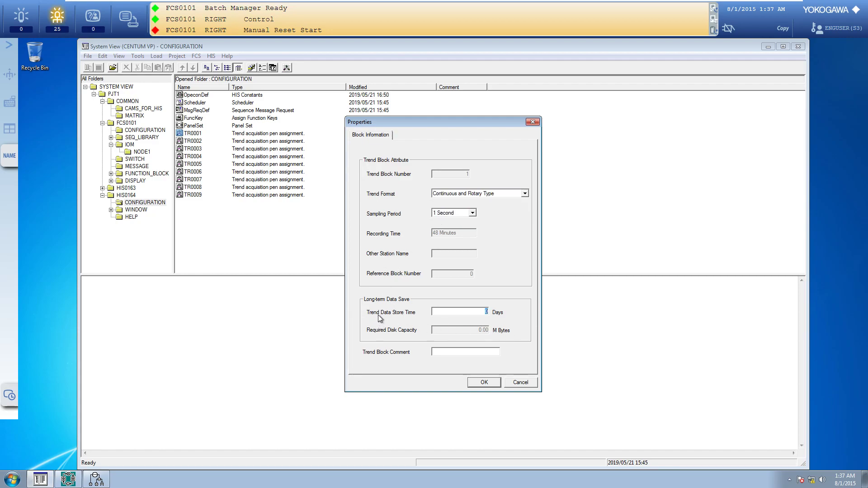
type("10")
left_click(484, 383)
- Open the TR0001 pen assignment and assign AI1_TREND.PV and AI2_TREND.PV as acquisition data 1 and 2 of Group01
double_click(194, 133)
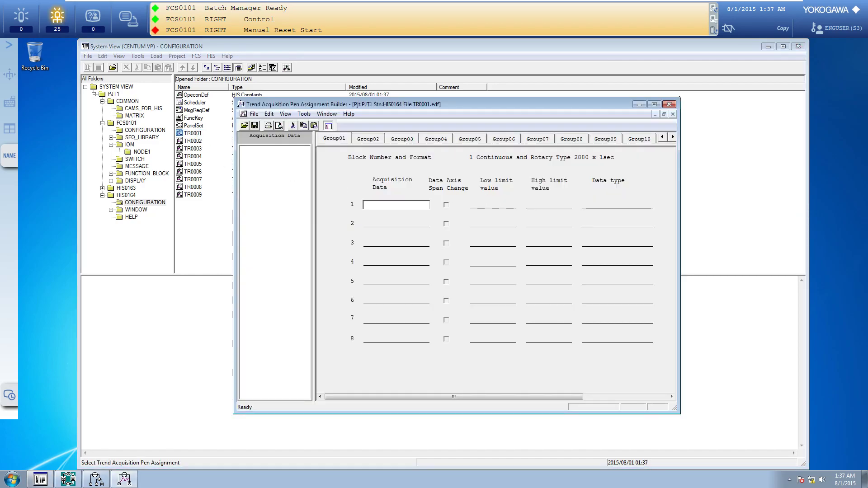
type("AI1_TREND.PV")
key("Return")
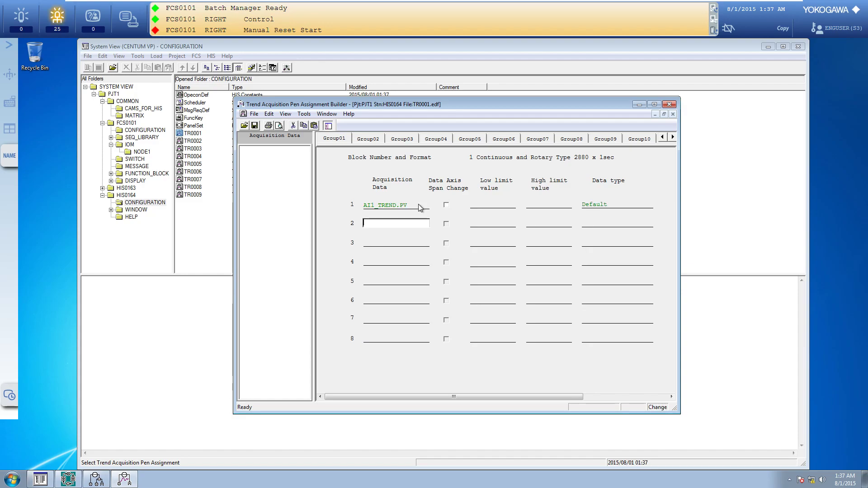
type("AI2_TREND.PV")
key("Return")
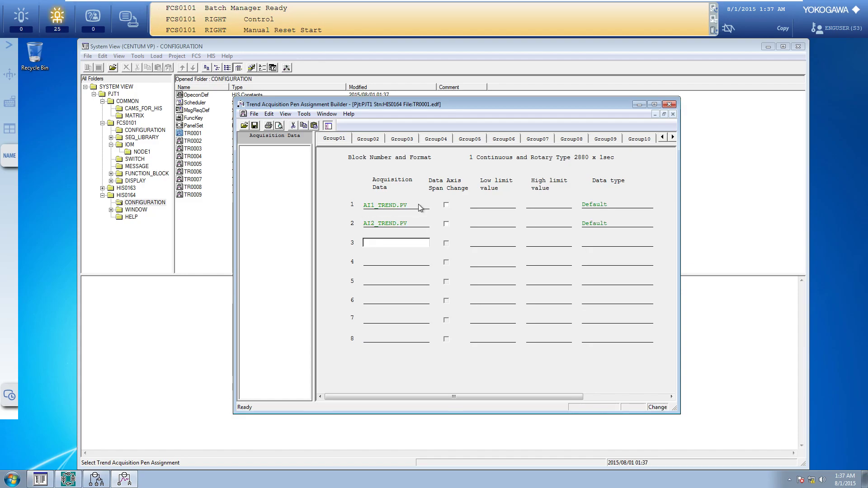
- Call up the DI1_TREND faceplate to check the tag's data item, and close it
left_click(9, 156)
type("DI")
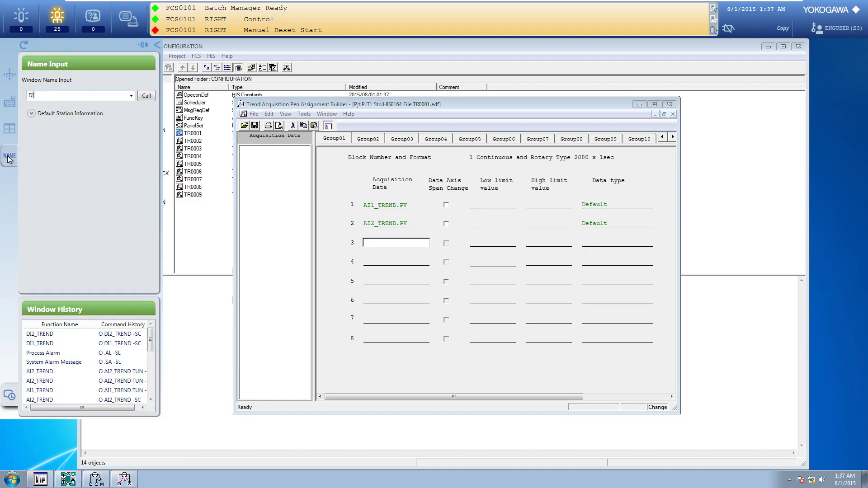
type("1_TREND")
key("Return")
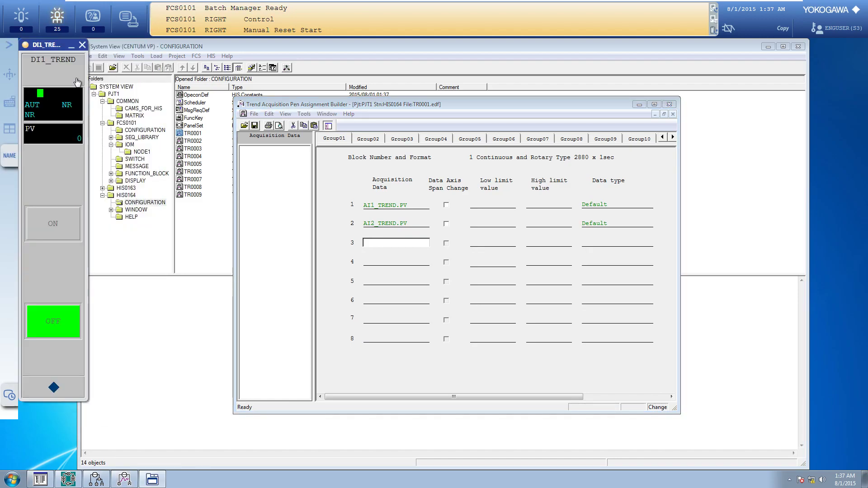
left_click(81, 45)
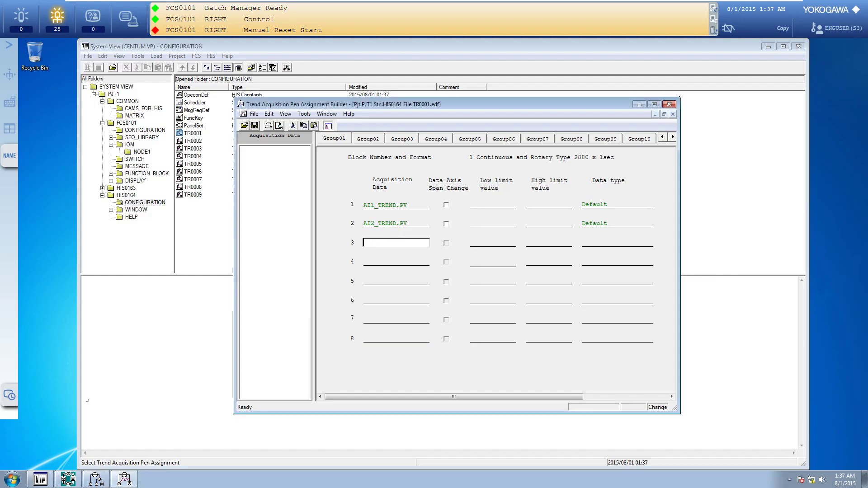
- Assign DI1_TREND.PV and DI2_TREND.PV as acquisition data 3 and 4 of Group01
type("1_TREND")
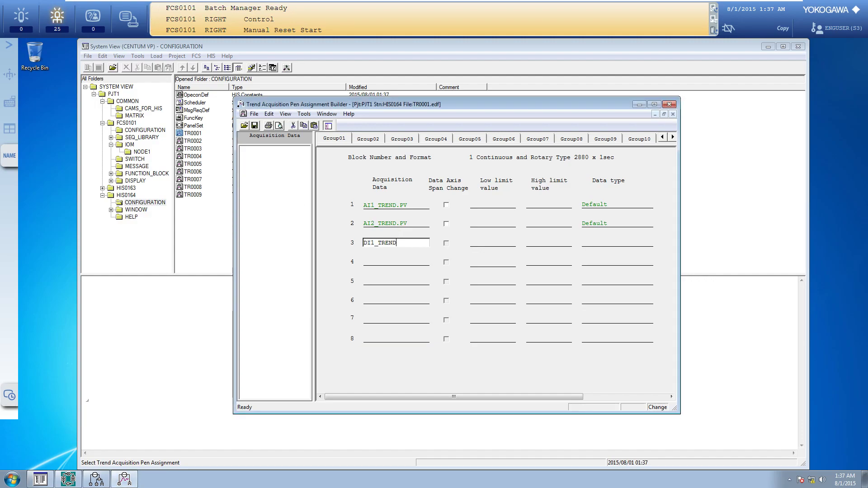
type(".PV")
key("Return")
type("DI2_T")
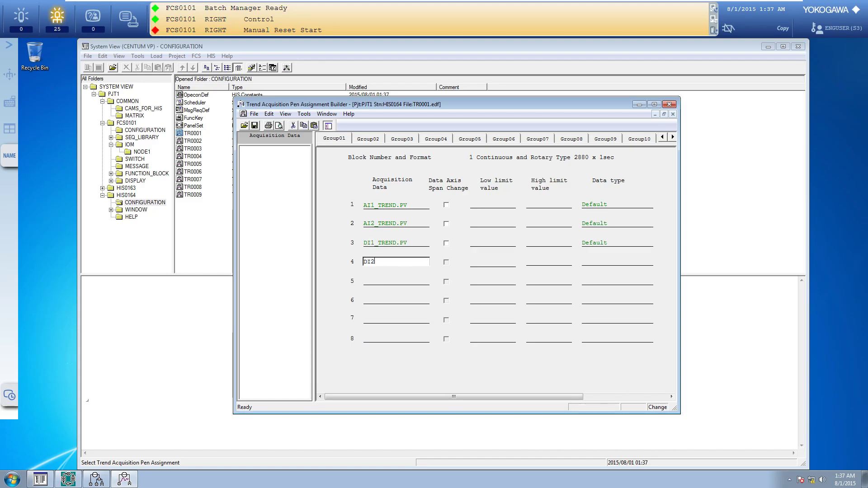
key("BackSpace")
key("BackSpace")
type("_TREND.PV")
key("Return")
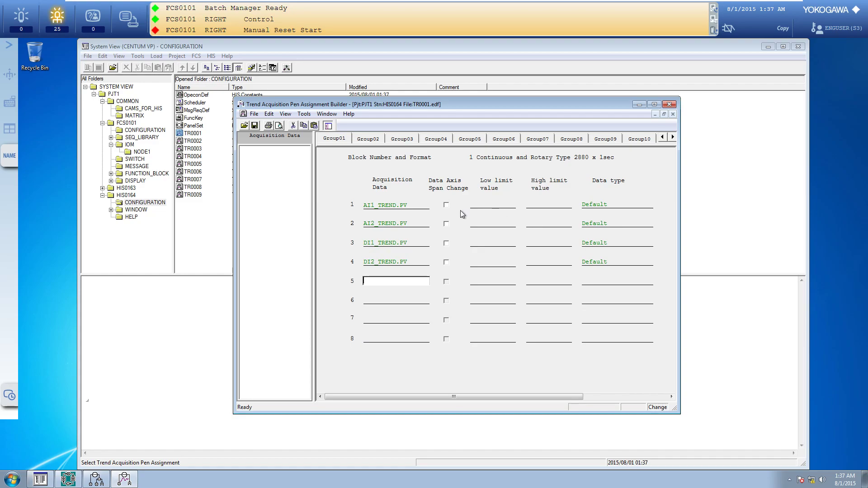
- Save the TR0001 pen assignment and close it, reopening it once to check the saved entries
left_click(254, 125)
left_click_drag(359, 353, 251, 339)
left_click(670, 104)
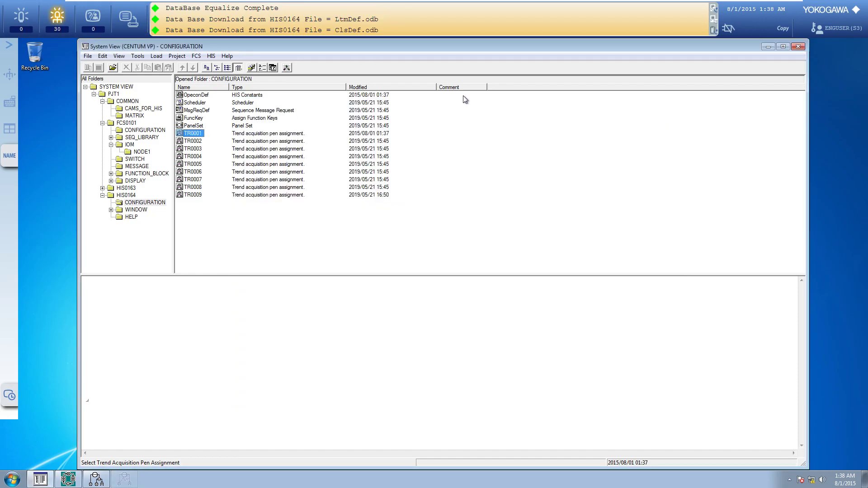
double_click(195, 134)
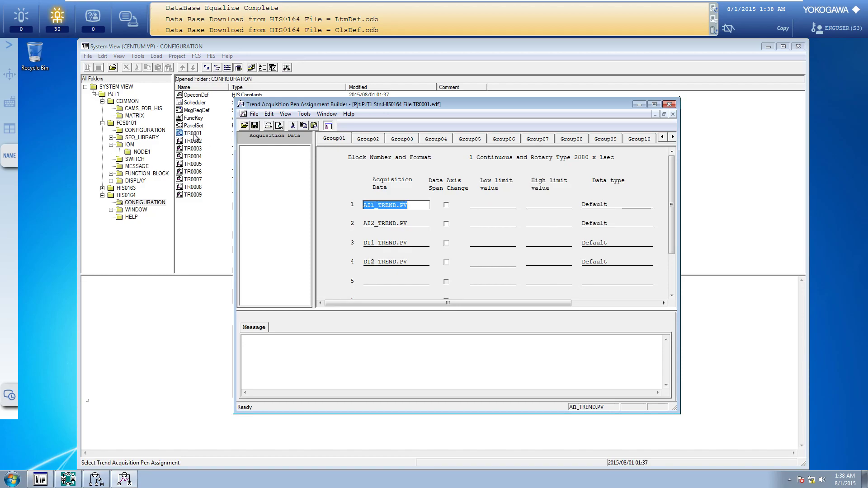
left_click(669, 105)
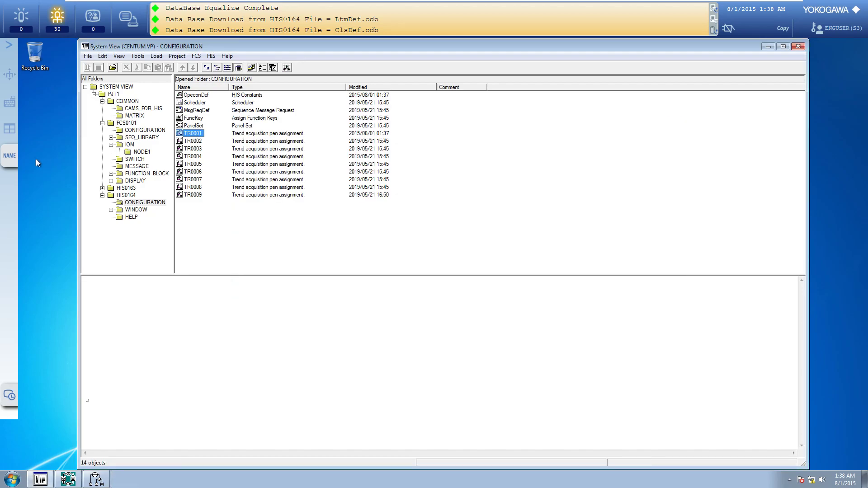
- Call up the TG0101 trend window by name, with System View minimized
left_click(10, 156)
type("TG0101")
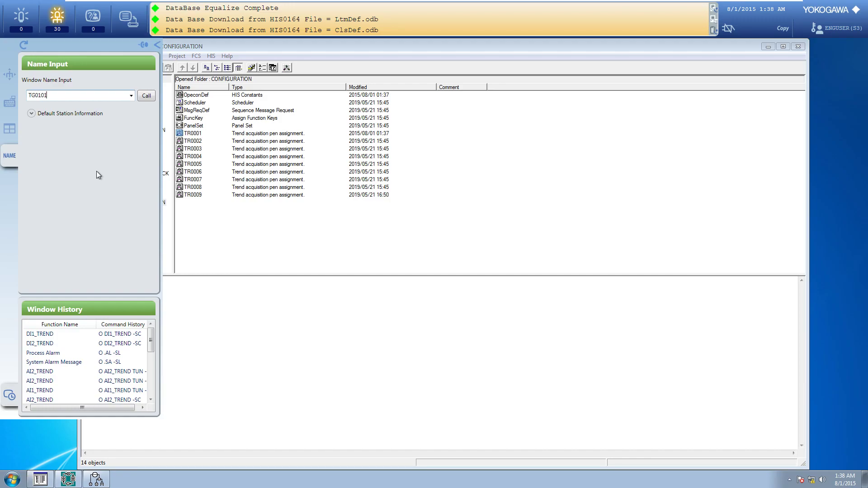
key("Return")
left_click(775, 47)
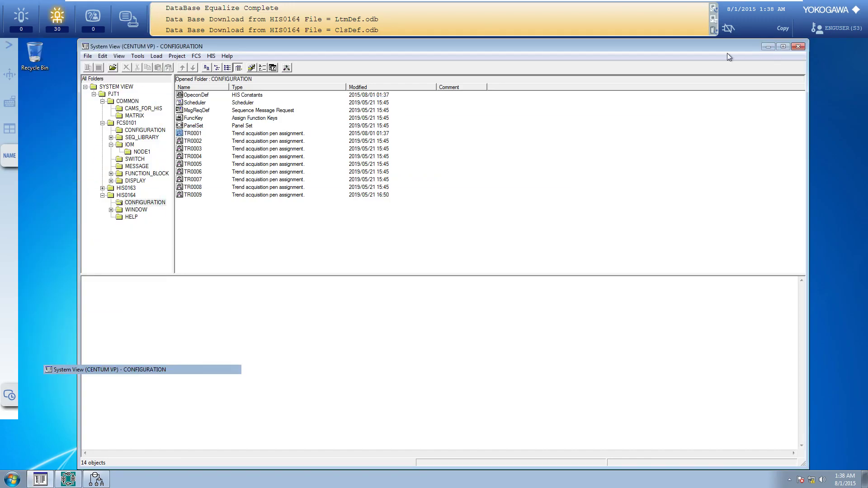
left_click(10, 158)
key("Return")
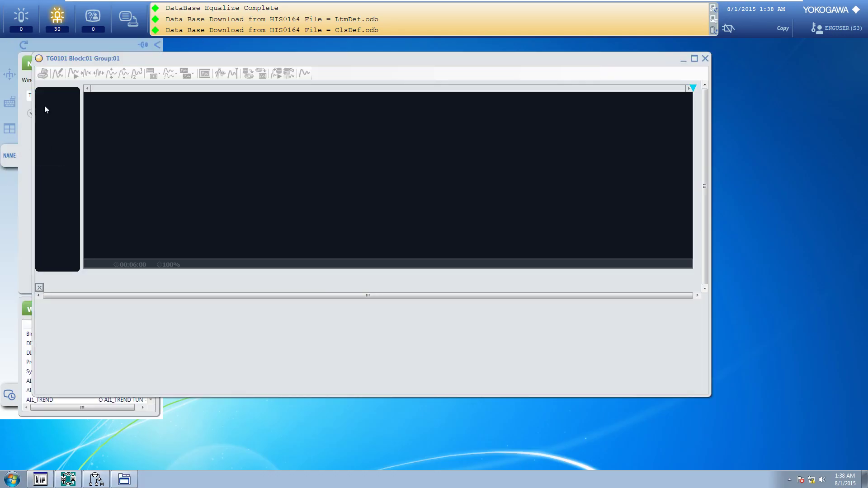
- Move the TG0101 trend window clear of the name input area and collapse that area
left_click(10, 156)
left_click(195, 63)
left_click_drag(196, 64, 354, 89)
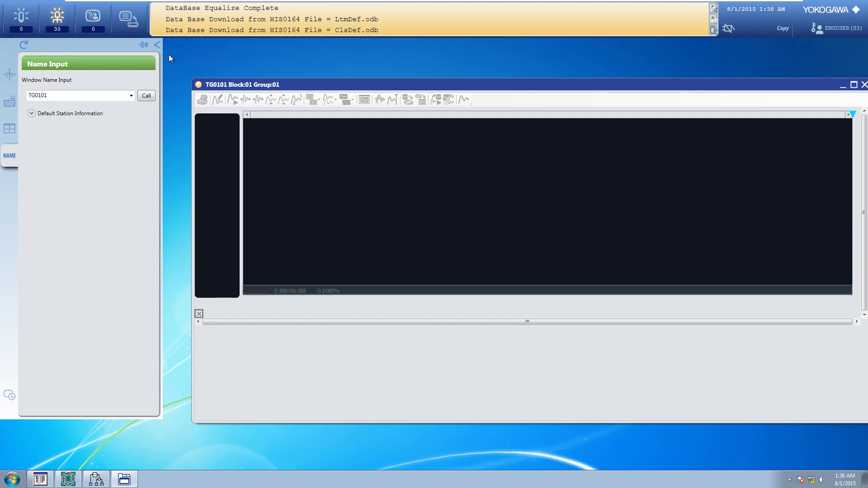
left_click(158, 45)
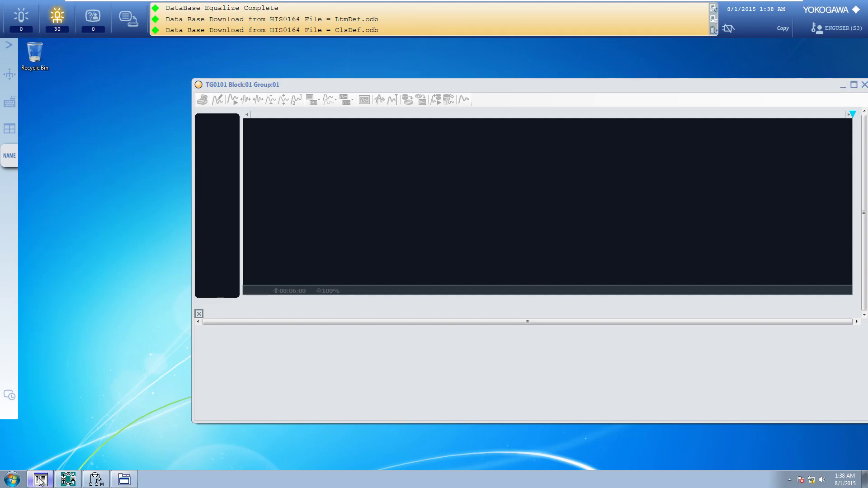
- Reopen the TR0001 pen assignment, save it again to HIS0164, and return to the TG0101 trend window
left_click(40, 479)
double_click(195, 135)
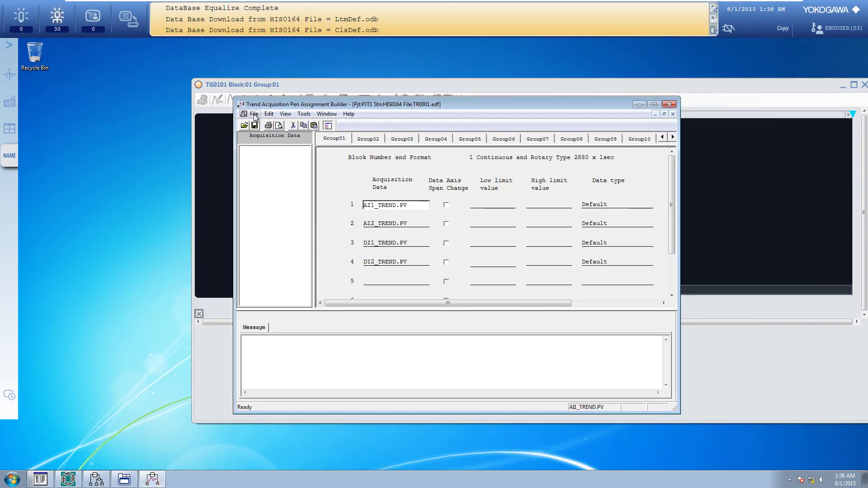
left_click(254, 114)
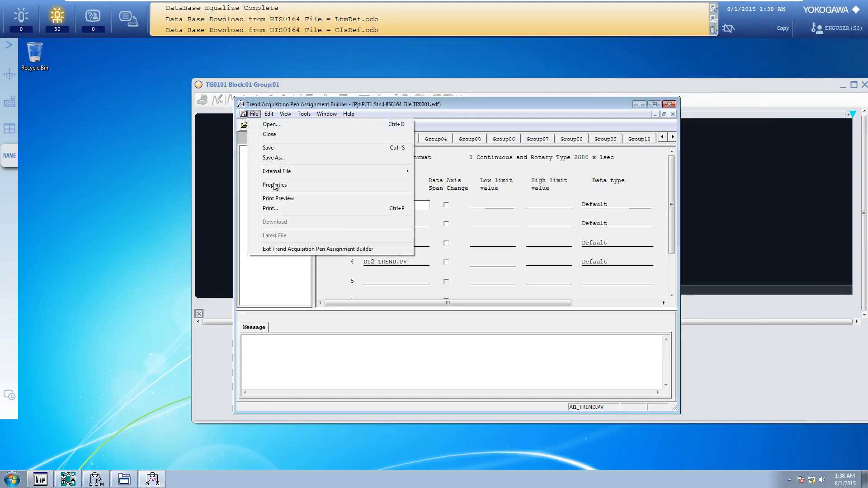
left_click(280, 147)
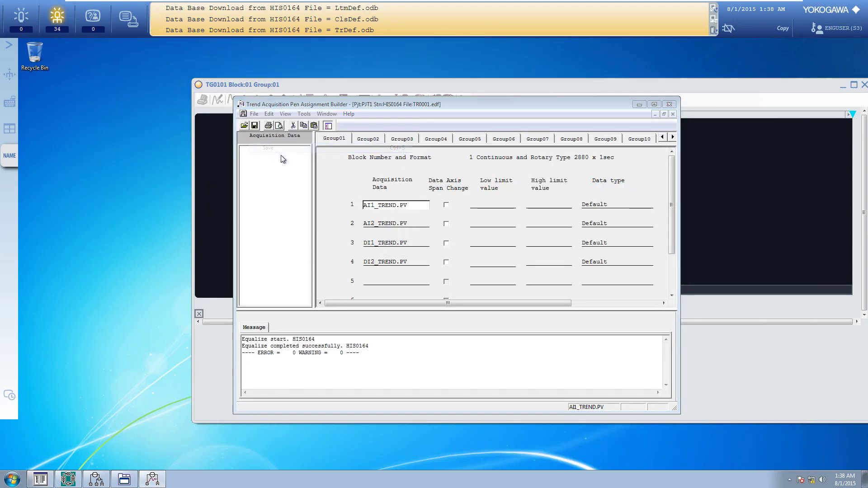
left_click(594, 88)
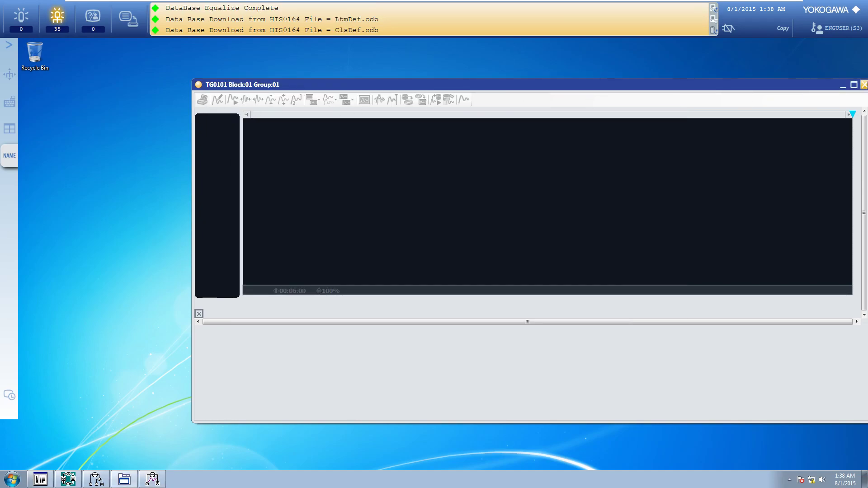
- Close the TG0101 trend window and call it up again by name
key("alt+F4")
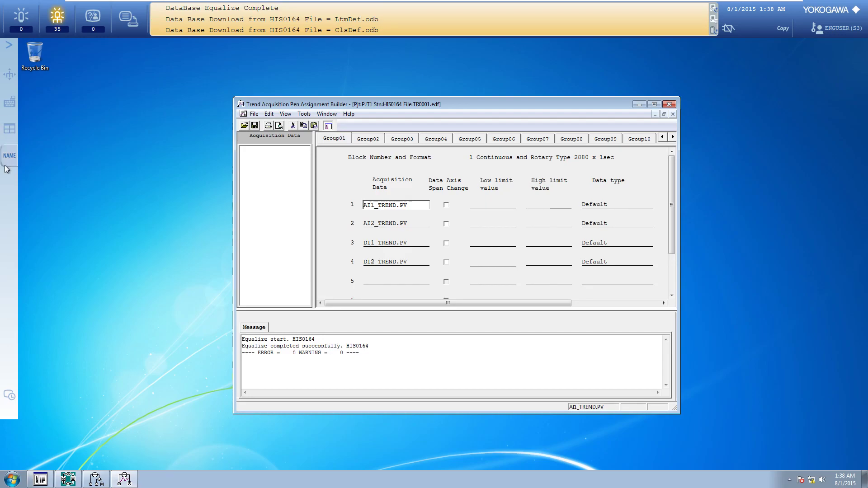
left_click(9, 156)
left_click(140, 96)
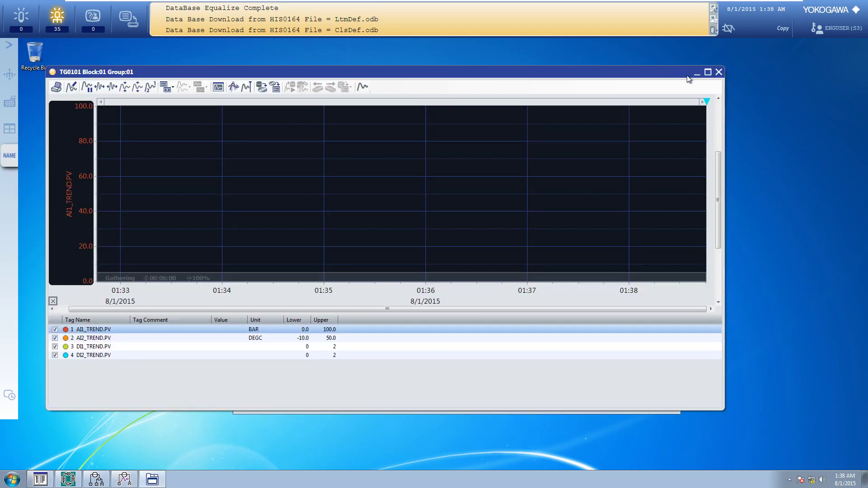
- Close the TR0001 Trend Acquisition Pen Assignment Builder and bring the TG0101 trend window back to the front
left_click(700, 74)
left_click(669, 105)
right_click(294, 158)
left_click(326, 180)
left_click(127, 473)
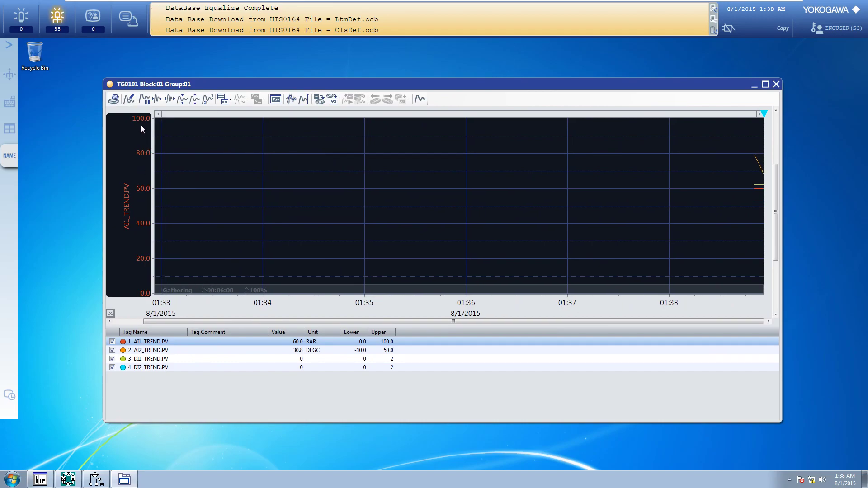
- Select the AI1, AI2, DI1 and DI2 trend pens in TG0101 to check their tags and values
left_click(177, 352)
left_click(180, 359)
left_click(178, 367)
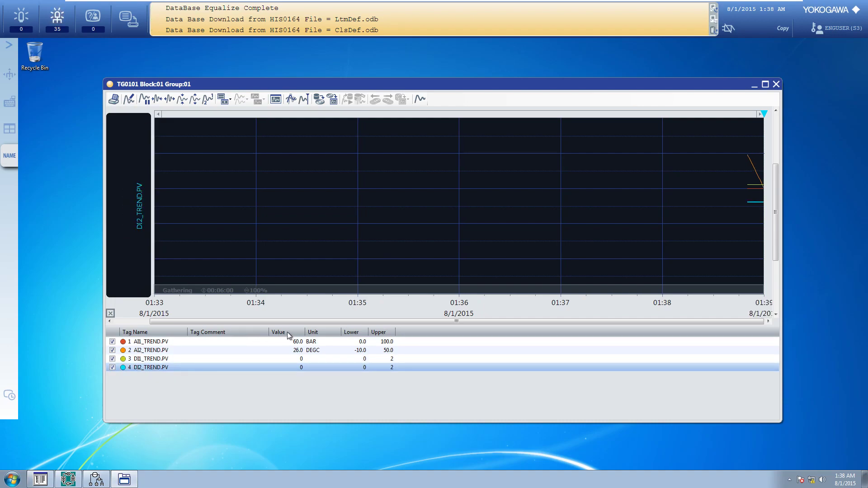
left_click(289, 345)
left_click(289, 348)
left_click(288, 344)
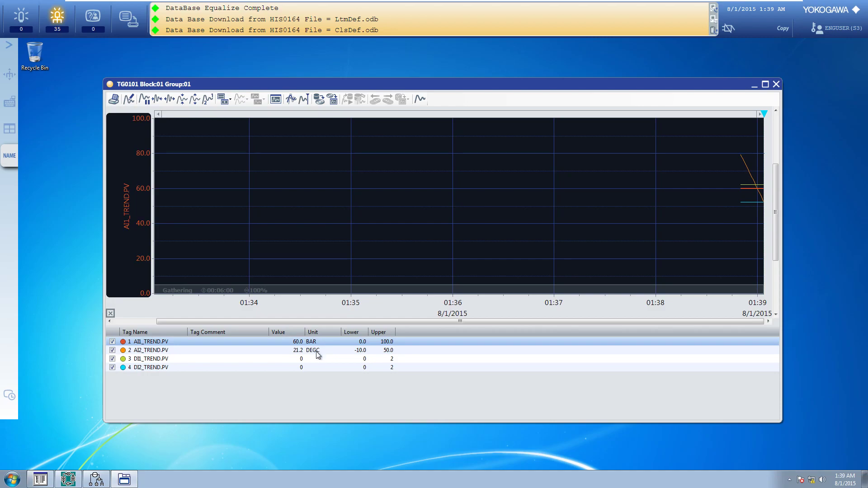
- Compare the lower and upper limits of the two analog input pens with those of the digital input pens
left_click(361, 350)
left_click(361, 345)
left_click(362, 350)
left_click(362, 344)
left_click(360, 351)
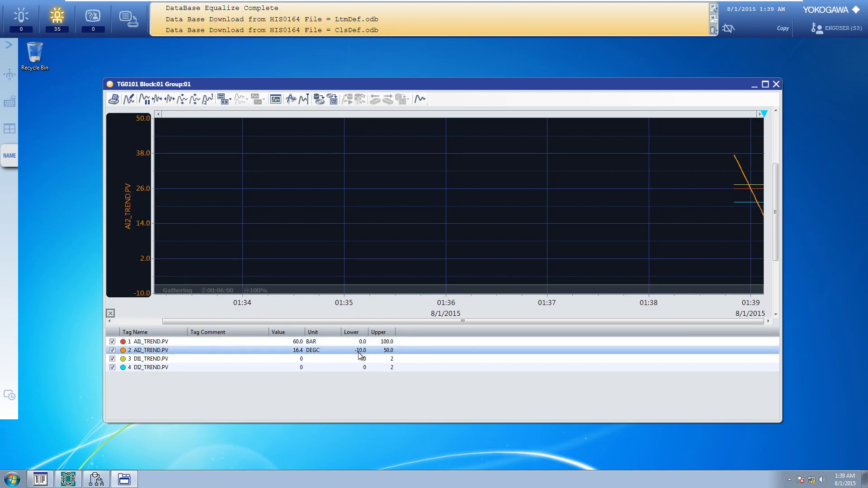
left_click(367, 366)
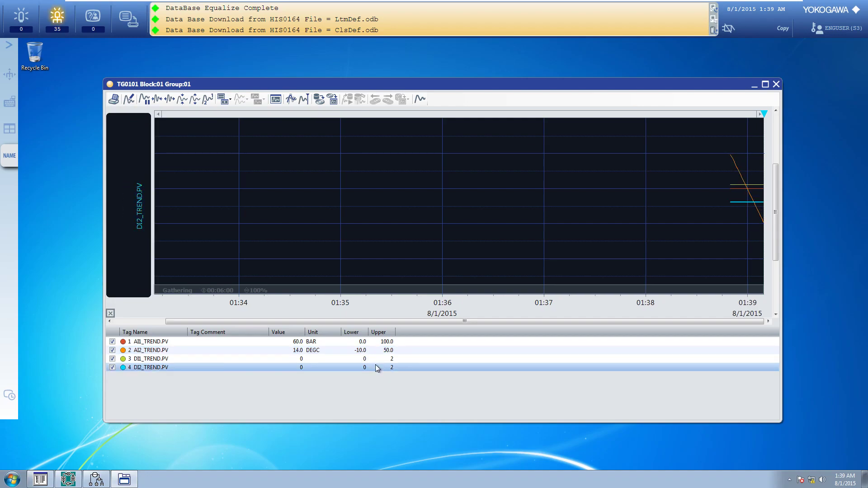
left_click(364, 353)
left_click(361, 342)
left_click(361, 350)
left_click(361, 342)
left_click(359, 351)
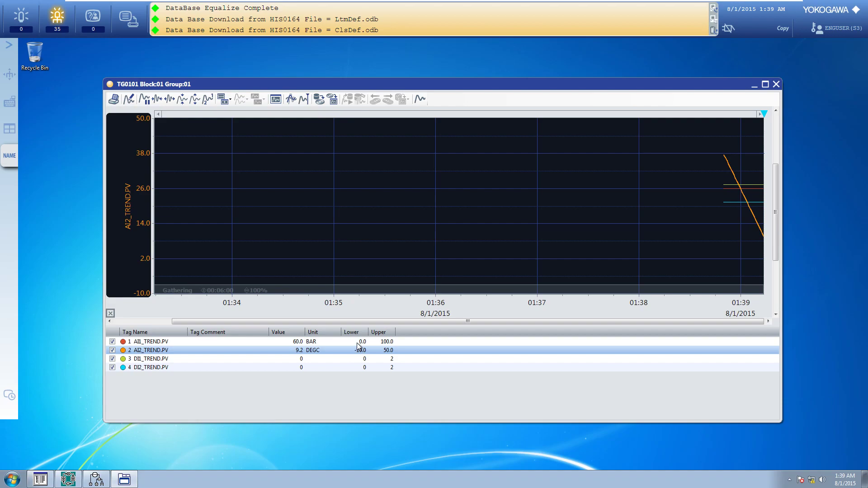
left_click(358, 343)
left_click(360, 350)
left_click(358, 343)
left_click(358, 348)
left_click(359, 343)
left_click(358, 349)
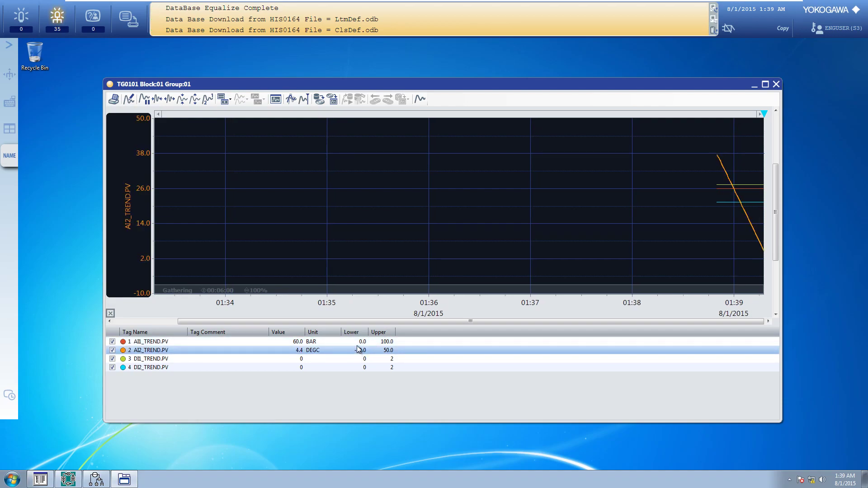
left_click(357, 343)
left_click(357, 347)
left_click(358, 343)
left_click(358, 349)
left_click(357, 359)
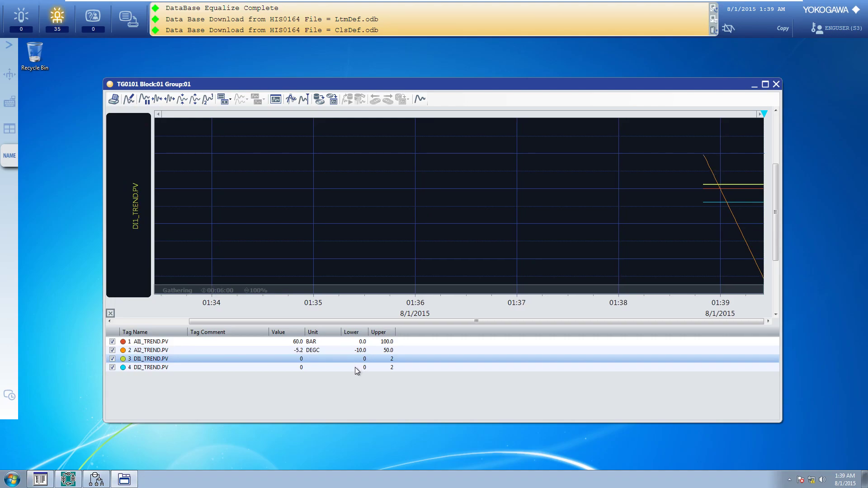
left_click(354, 368)
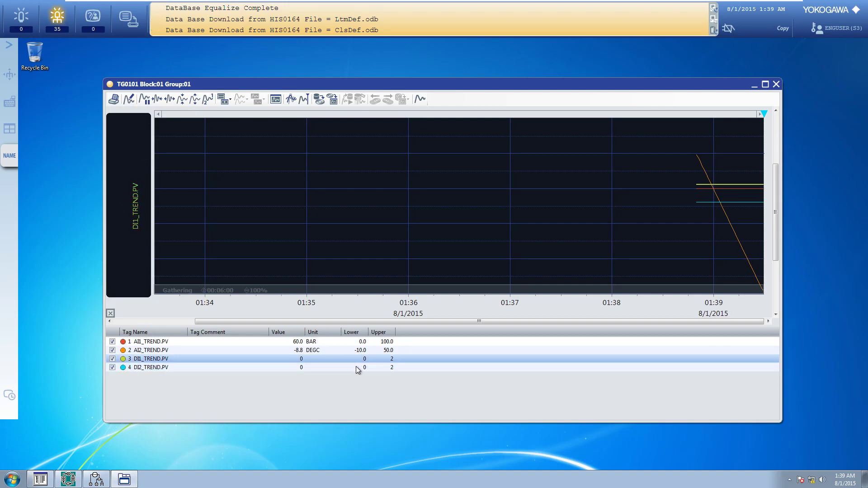
left_click(356, 351)
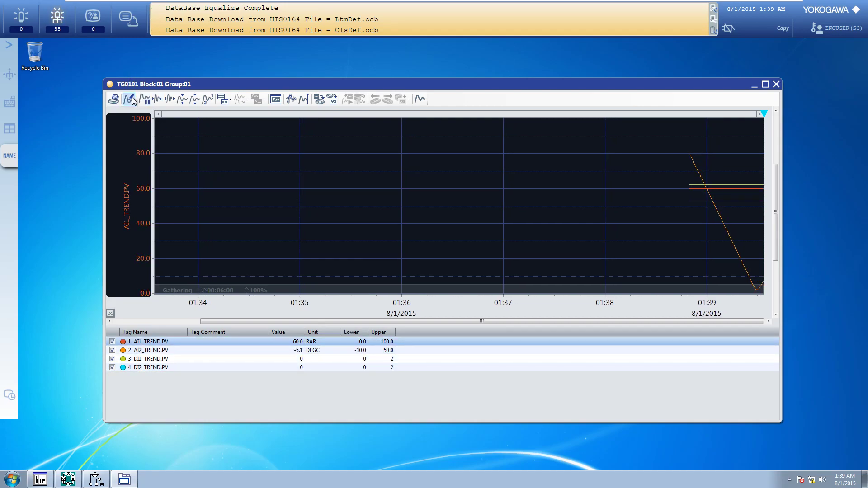
- Review the block, collected tag and limit settings in TG0101's Pen Assignment and accept them
left_click(132, 98)
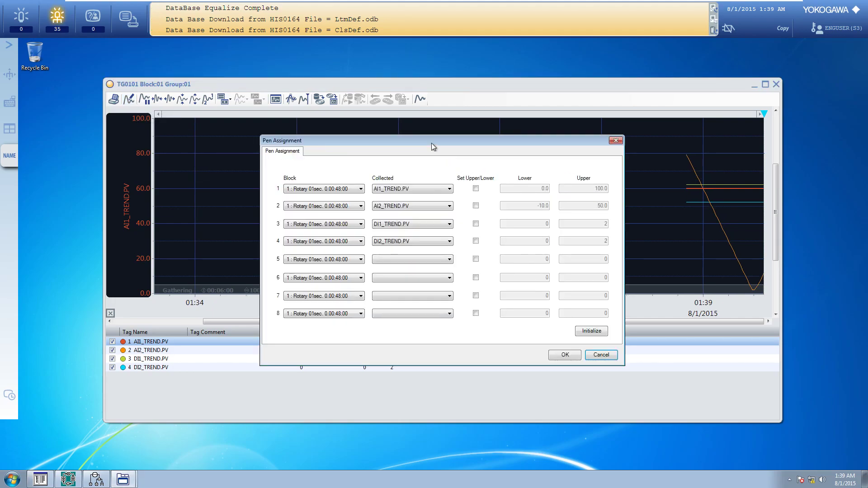
left_click_drag(437, 142, 436, 135)
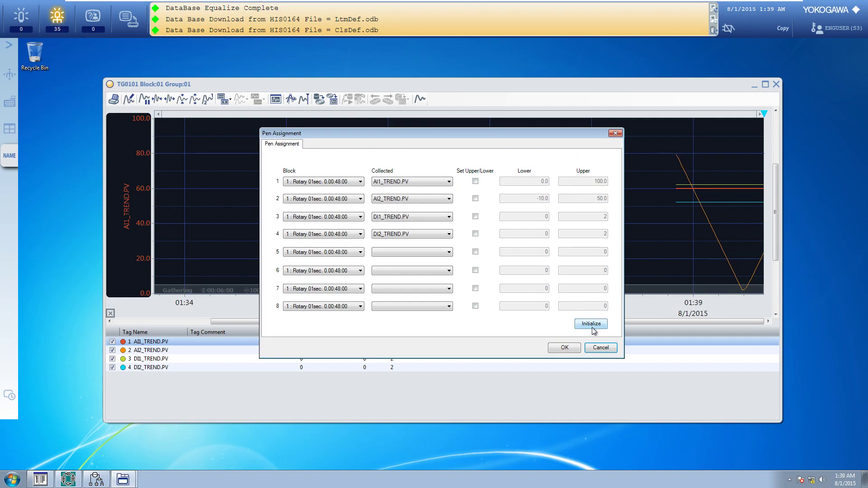
left_click(565, 347)
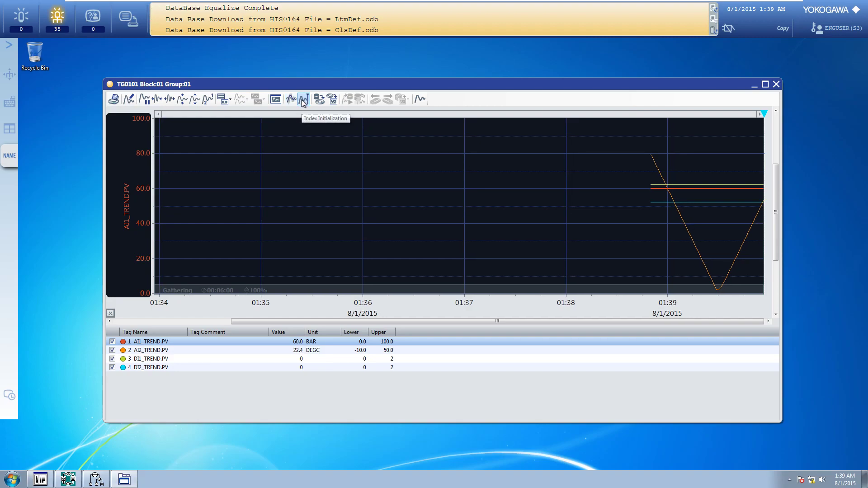
- Reduce the TG0101 time axis once, and enlarge it to a span of 00:01:30
left_click(158, 99)
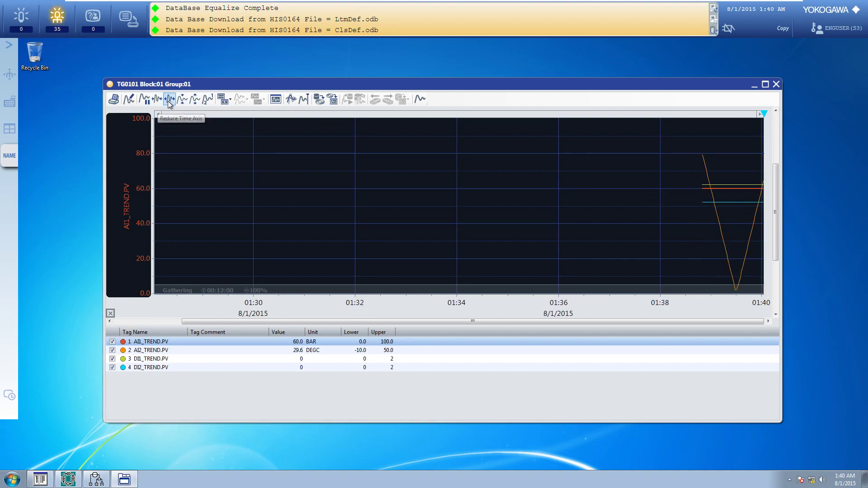
left_click(168, 100)
left_click(168, 99)
left_click(169, 100)
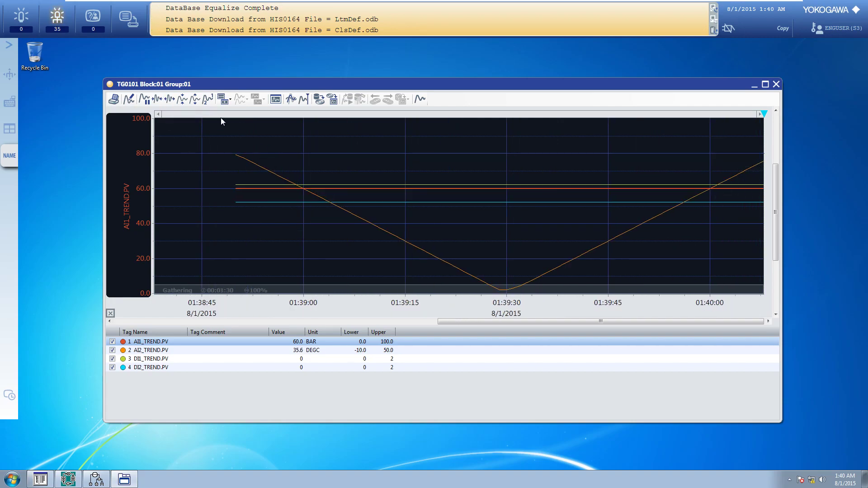
- Try reducing the data axis to 200% and enlarging it to 50%, and return it to 100%
left_click(181, 100)
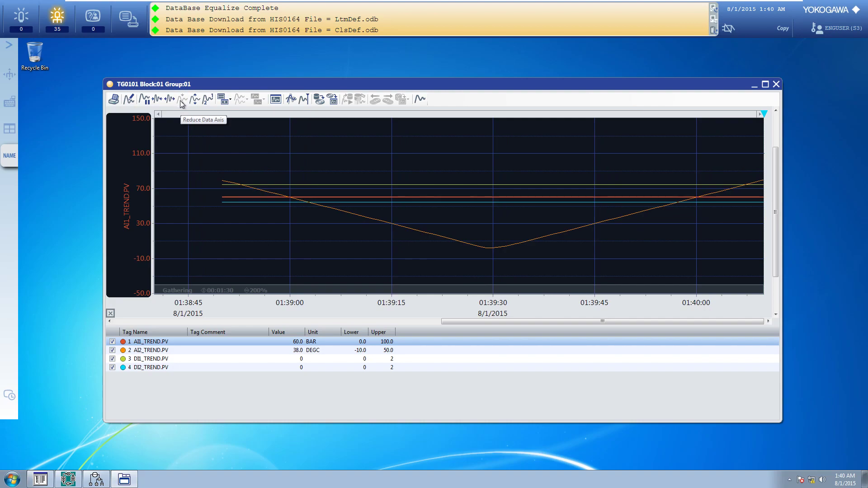
left_click(195, 99)
left_click(195, 99)
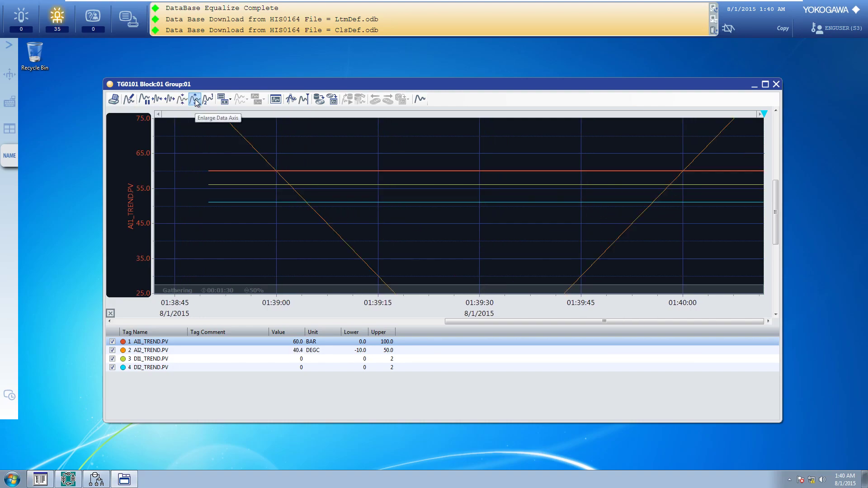
left_click(184, 102)
left_click(184, 101)
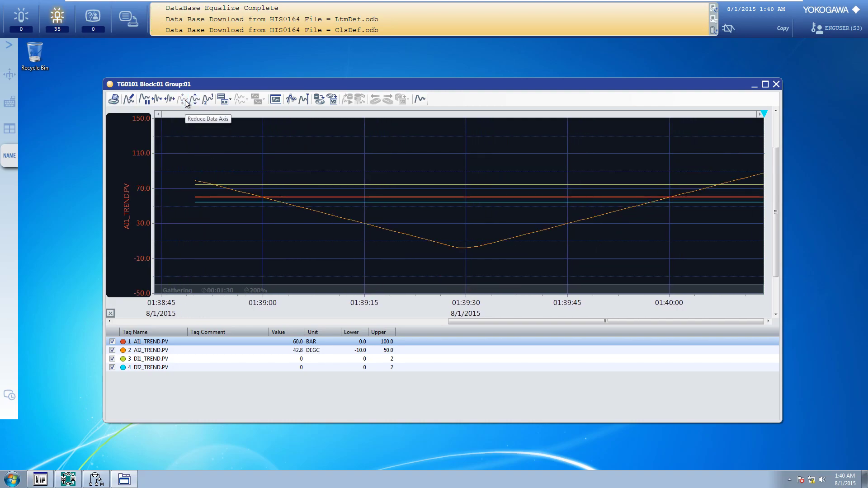
left_click(195, 99)
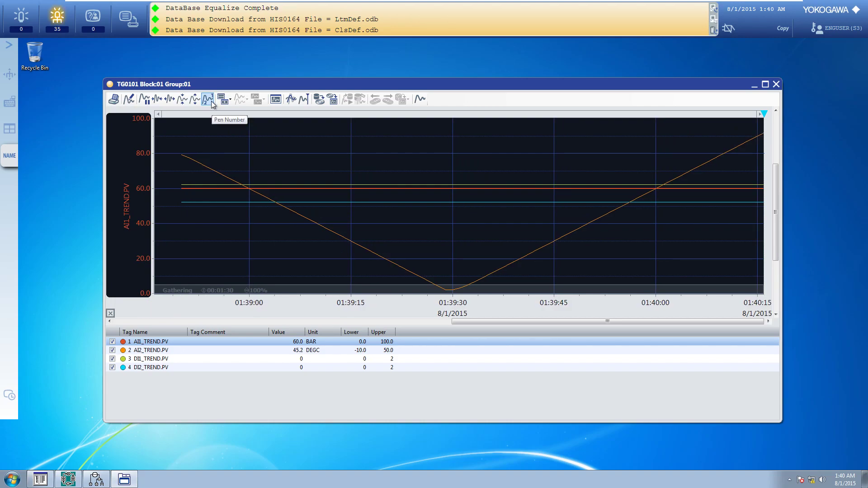
- Show the pen numbers on the trend curves and move the index mark back to the middle of the chart
left_click(211, 101)
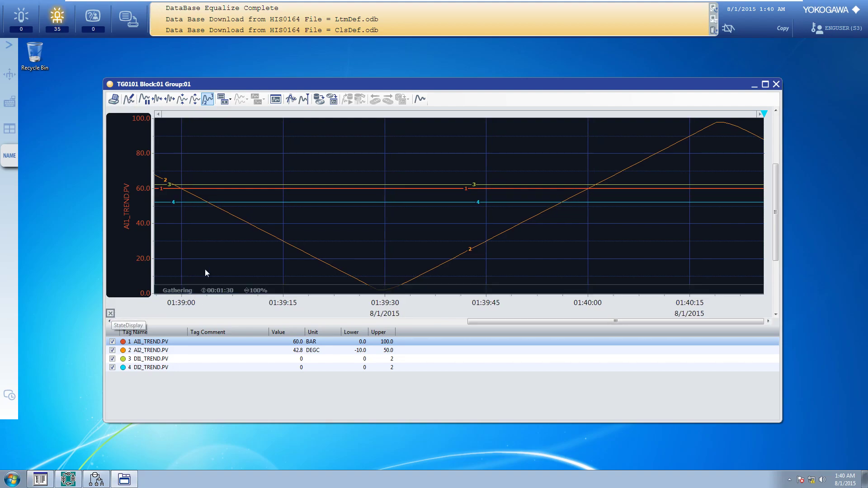
left_click(703, 116)
left_click_drag(702, 115, 475, 121)
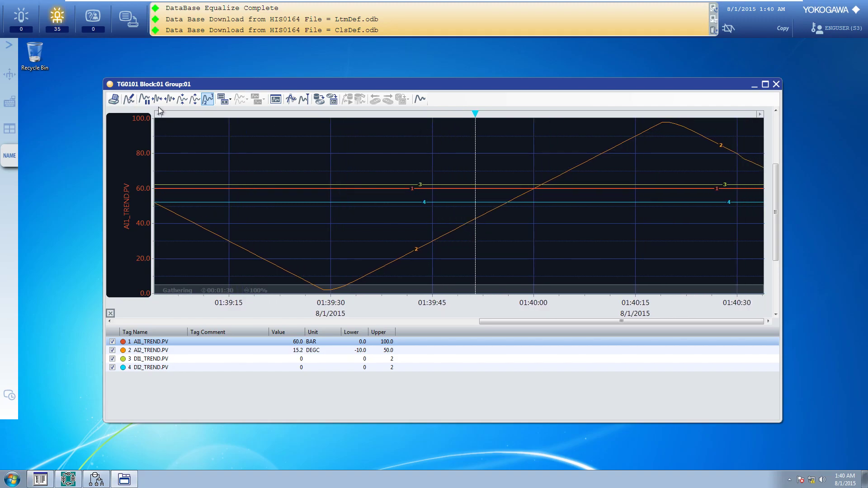
- Pause the trend and move the index mark near the AI2_TREND.PV trough and onto its peak to read the values
left_click(144, 100)
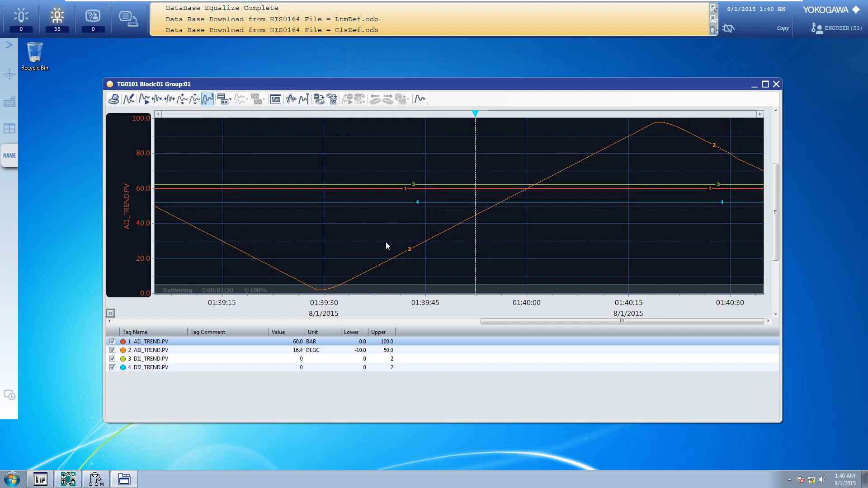
left_click_drag(476, 114, 355, 119)
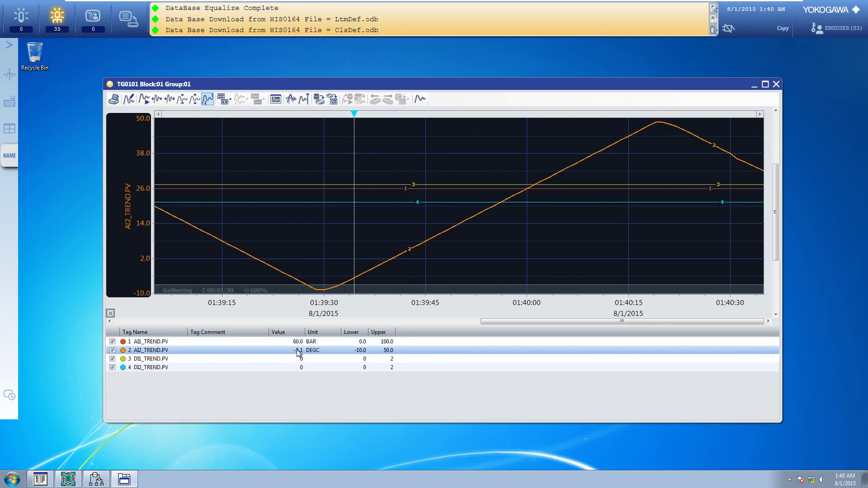
mouse_move(354, 116)
left_mouse_down()
mouse_move(316, 120)
mouse_move(530, 137)
mouse_move(659, 125)
left_mouse_up()
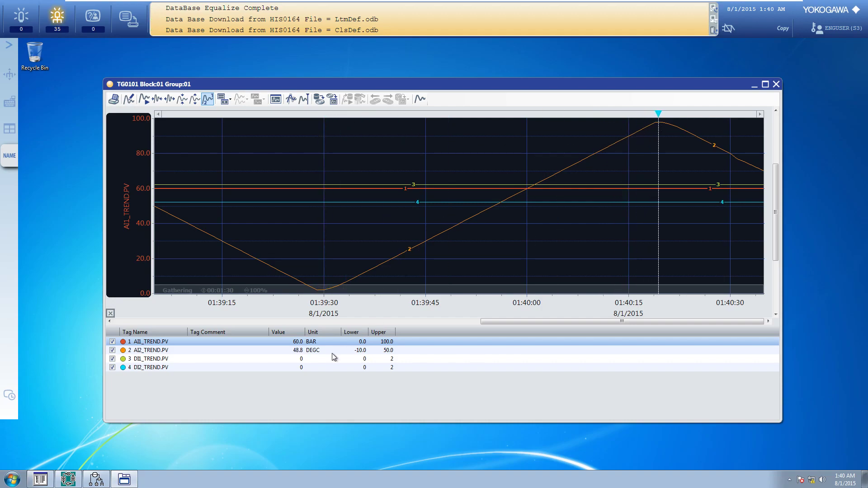
left_click(298, 355)
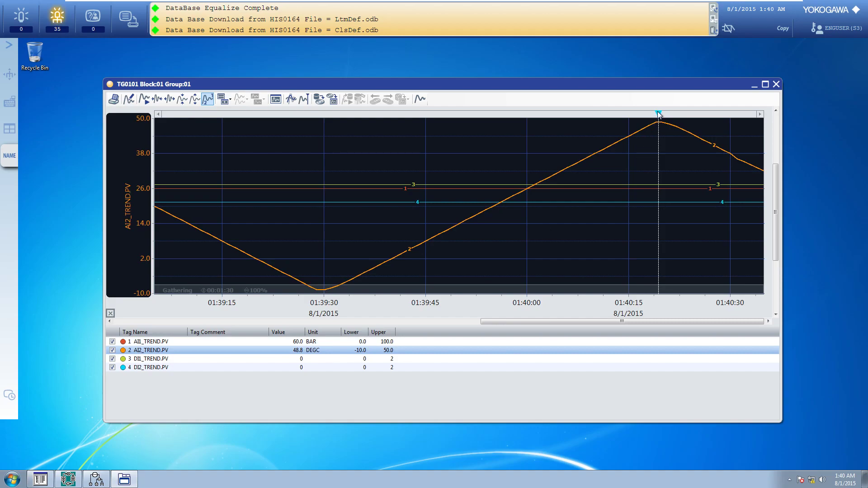
mouse_move(658, 114)
left_mouse_down()
mouse_move(591, 131)
mouse_move(684, 143)
left_mouse_up()
- Examine the DI1_TREND.PV and DI2_TREND.PV pens, comparing their traces and upper limits
left_click_drag(524, 325, 563, 324)
left_click(394, 368)
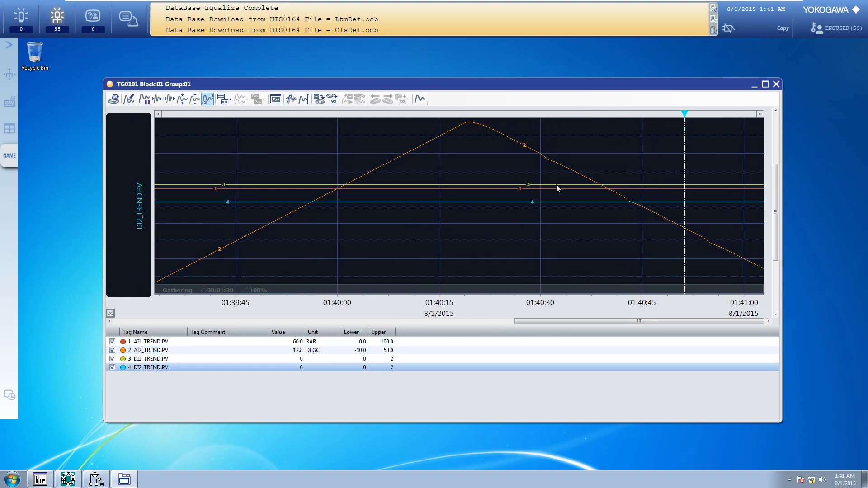
left_click(400, 359)
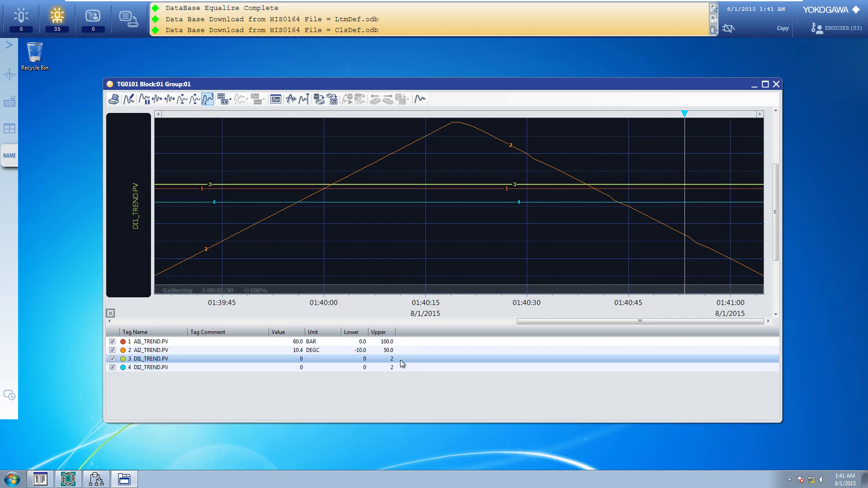
left_click(400, 369)
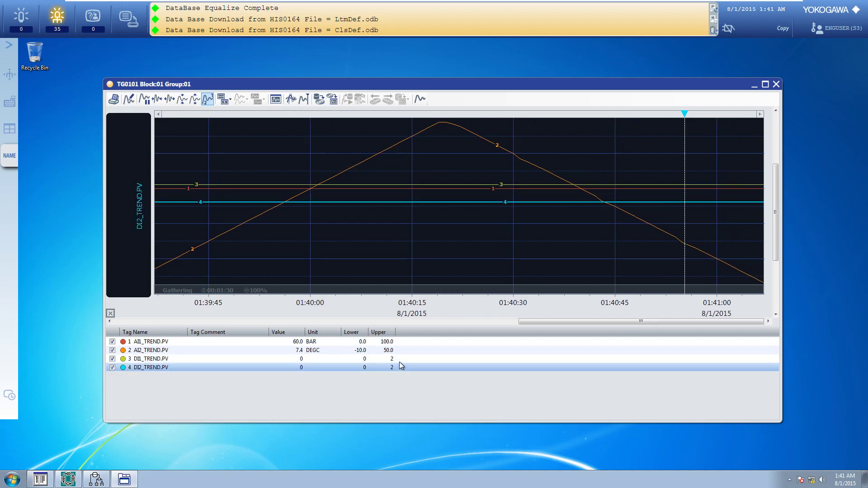
left_click(398, 359)
left_click(398, 367)
left_click(398, 360)
left_click(398, 369)
left_click(397, 360)
left_click(397, 366)
left_click(397, 360)
left_click(397, 367)
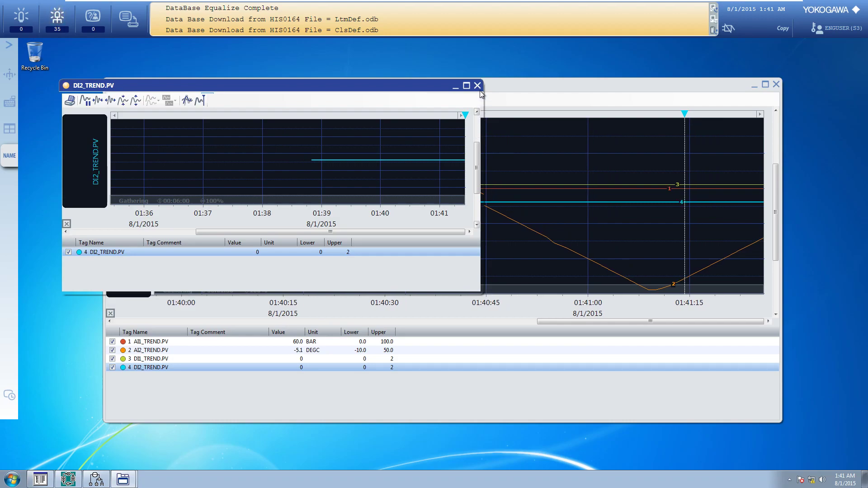
- Open DI1_TREND.PV in its own trend window and enlarge that window
left_click(195, 363)
left_click(181, 358)
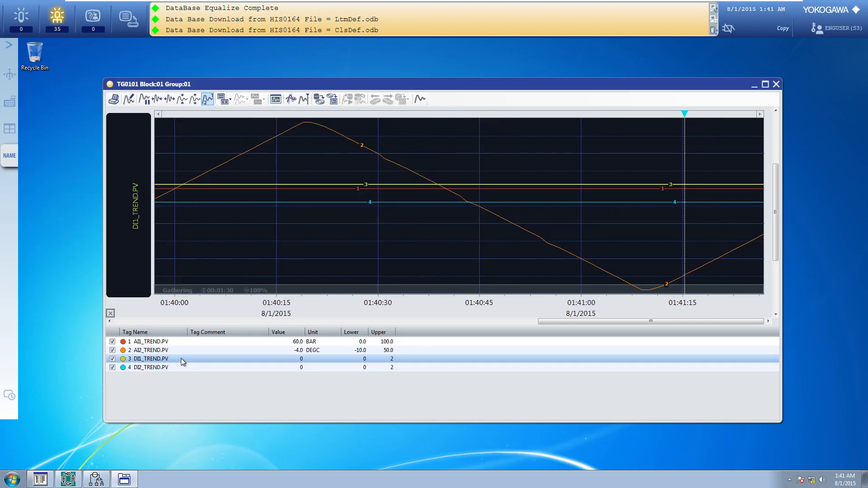
left_click(276, 99)
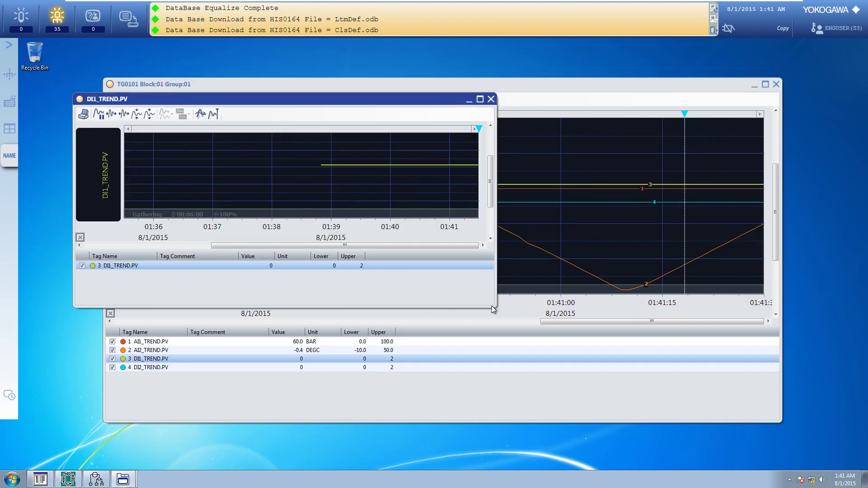
left_click_drag(496, 307, 694, 410)
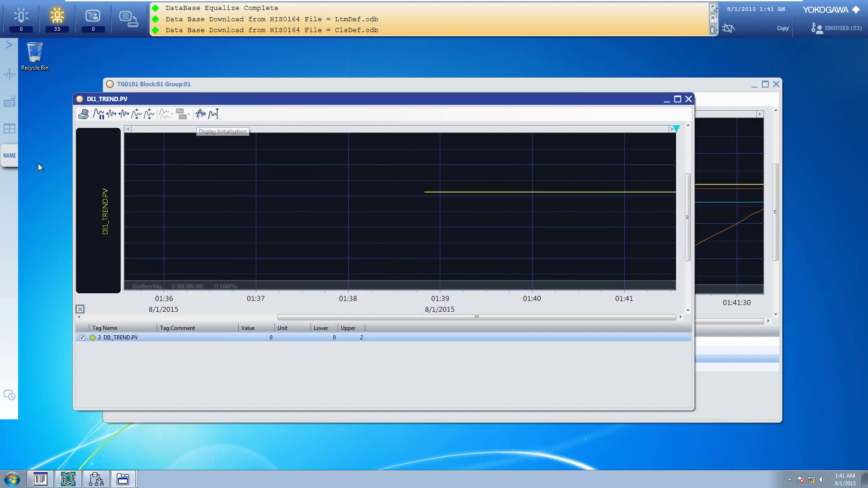
- Call up DI1_TREND by window name, open its tuning window and move it clear of the trend
left_click(14, 154)
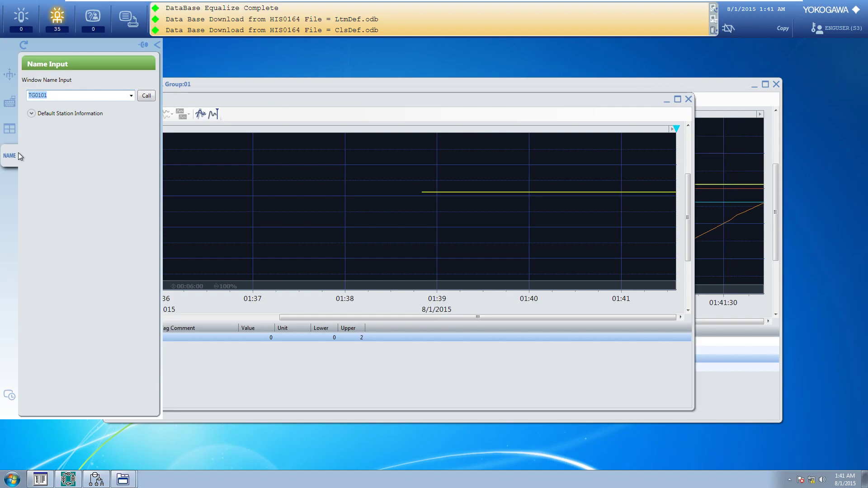
type("di1_trend")
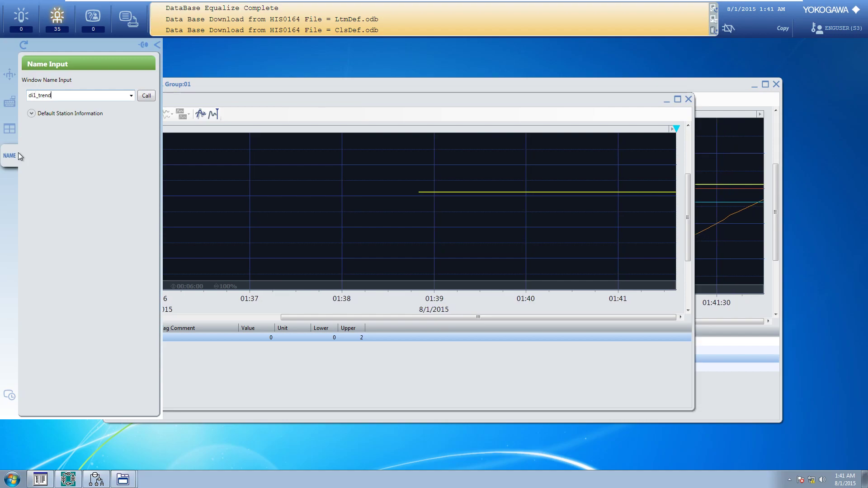
key("Return")
left_click(46, 66)
left_click(65, 70)
left_click_drag(199, 61, 113, 219)
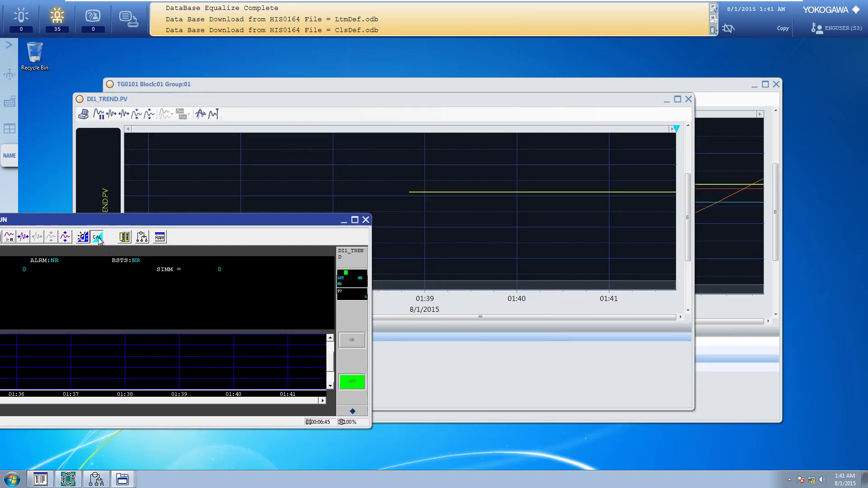
- Put DI1_TREND in calibration mode and set its PV to 2
left_click(98, 237)
left_click(475, 135)
left_click_drag(208, 220, 9, 209)
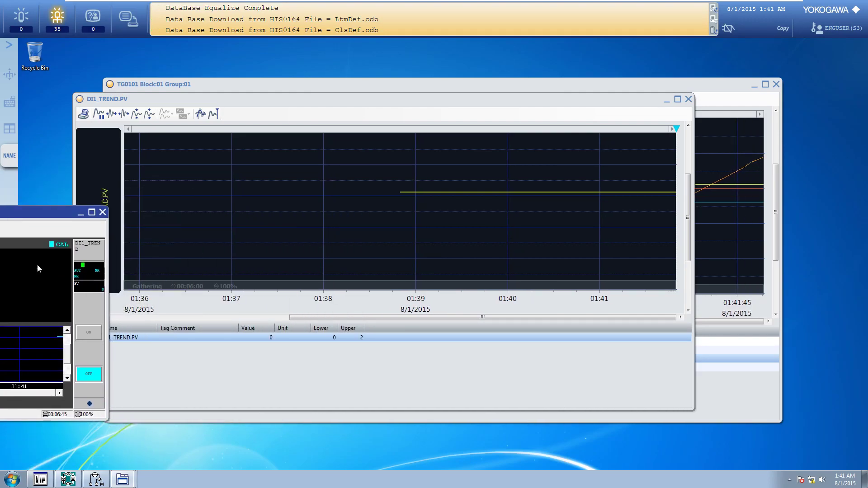
left_click(88, 338)
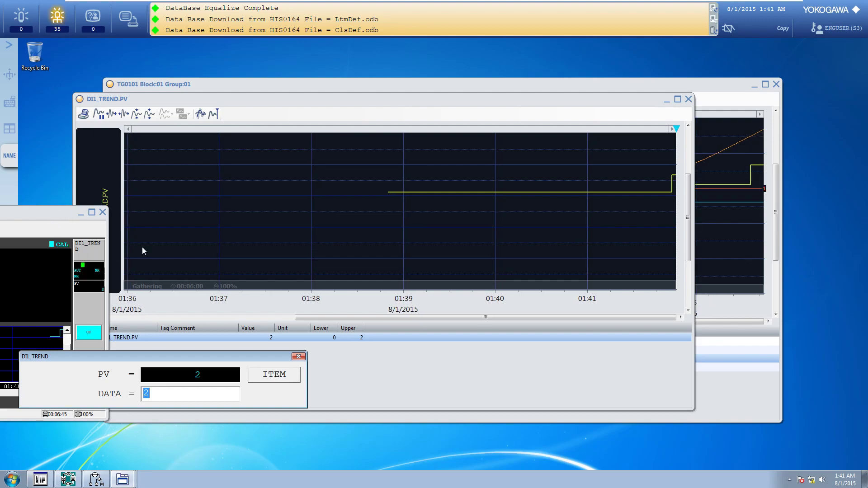
- Set the DI1_TREND PV to 0 and close its tuning window
type("0")
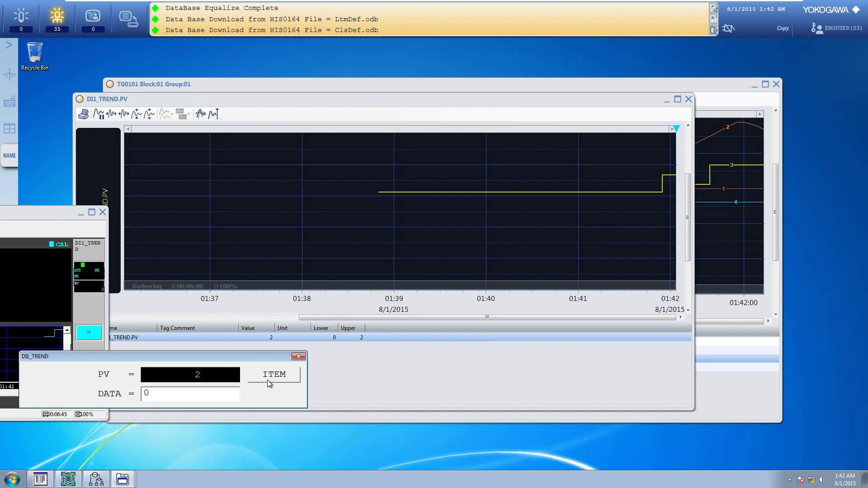
key("Return")
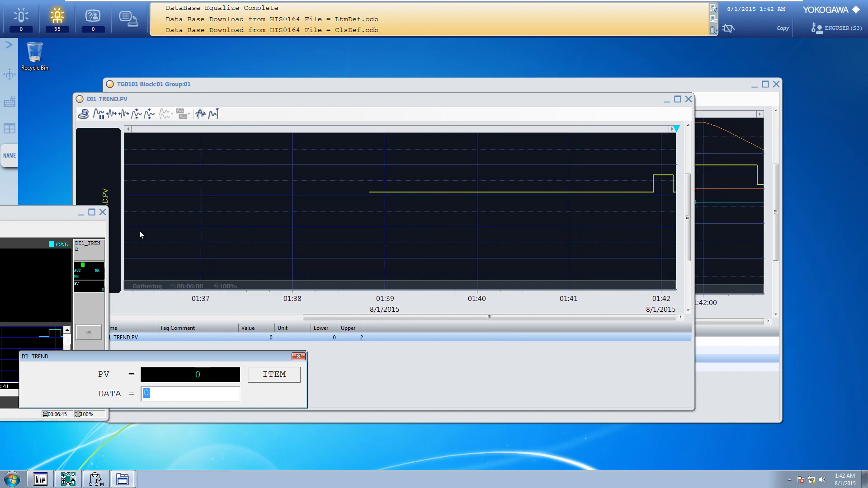
left_click(103, 213)
- Compare the DI1_TREND.PV pulse in its own trend window with the same pen in TG0101
left_click_drag(574, 105, 453, 107)
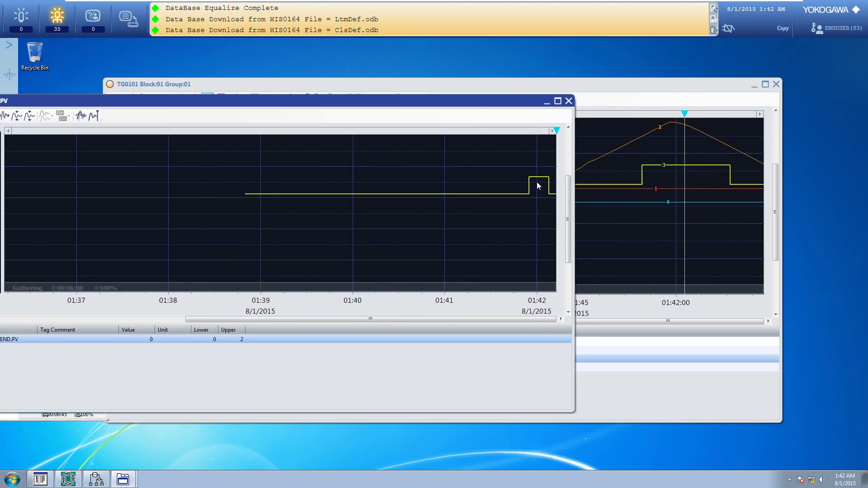
left_click(599, 84)
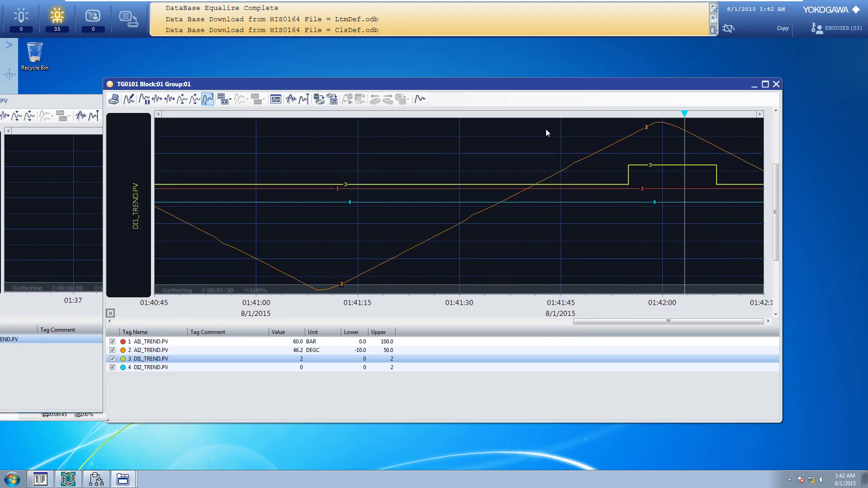
left_click(82, 112)
left_click_drag(532, 106, 576, 104)
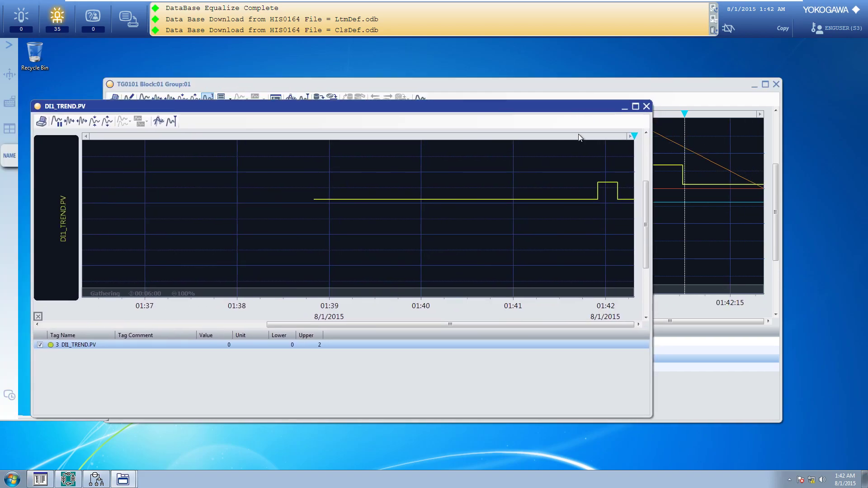
left_click_drag(518, 104, 517, 82)
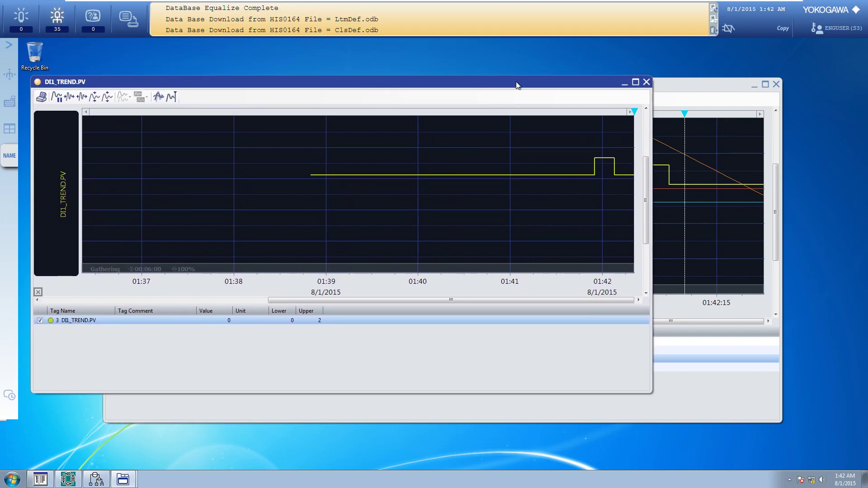
- Close the DI1_TREND.PV and TG0101 trend windows and refresh the desktop
left_click(646, 82)
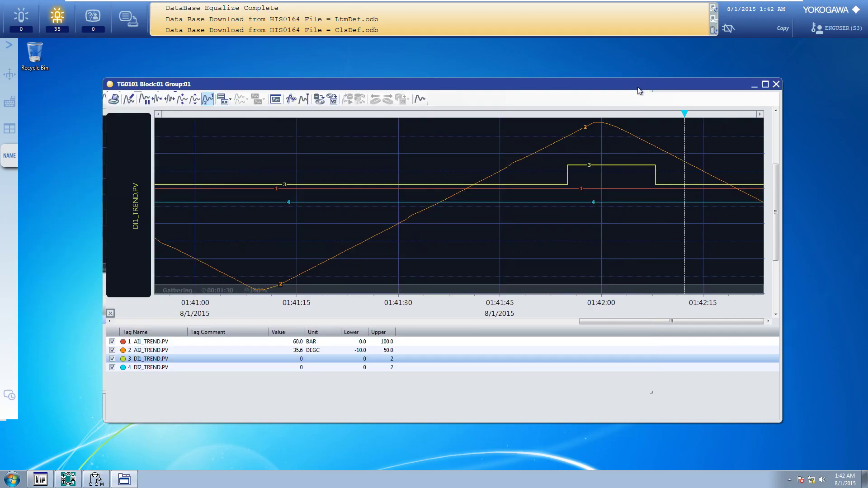
left_click_drag(629, 90, 598, 112)
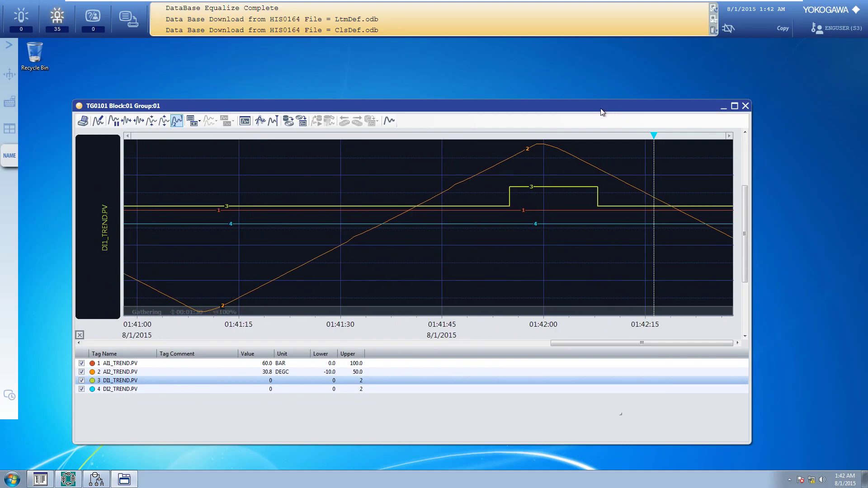
left_click_drag(597, 111, 617, 99)
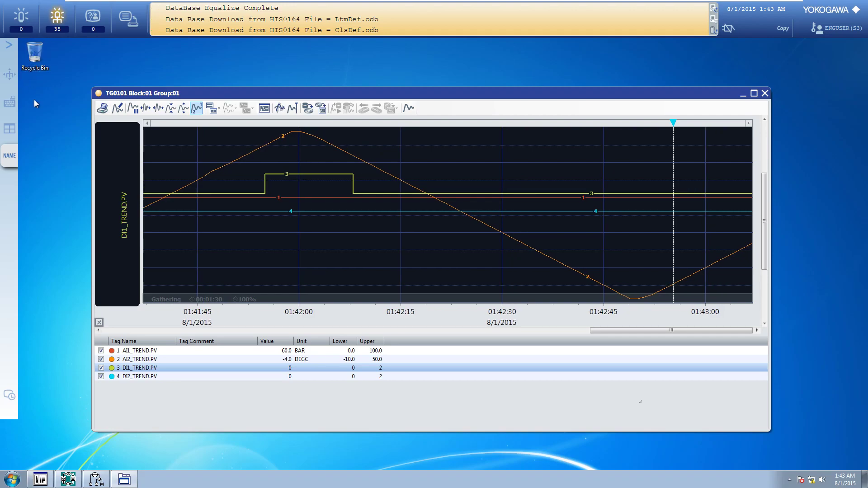
left_click(57, 168)
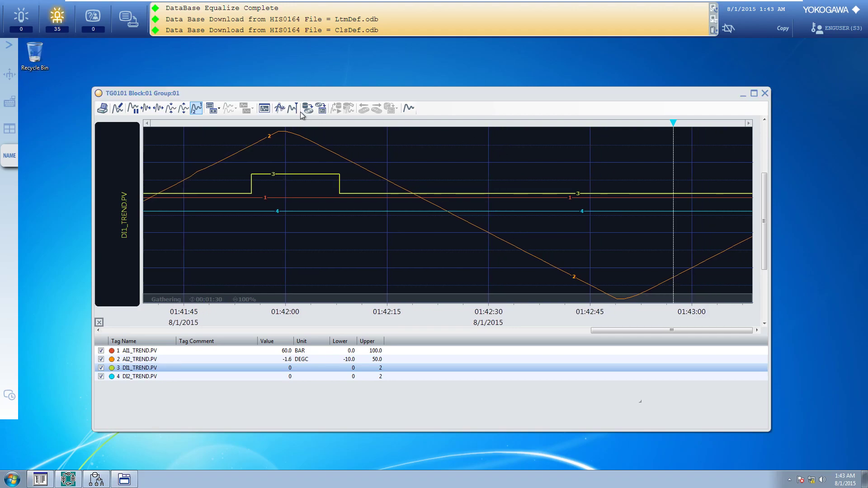
left_click(763, 94)
right_click(286, 160)
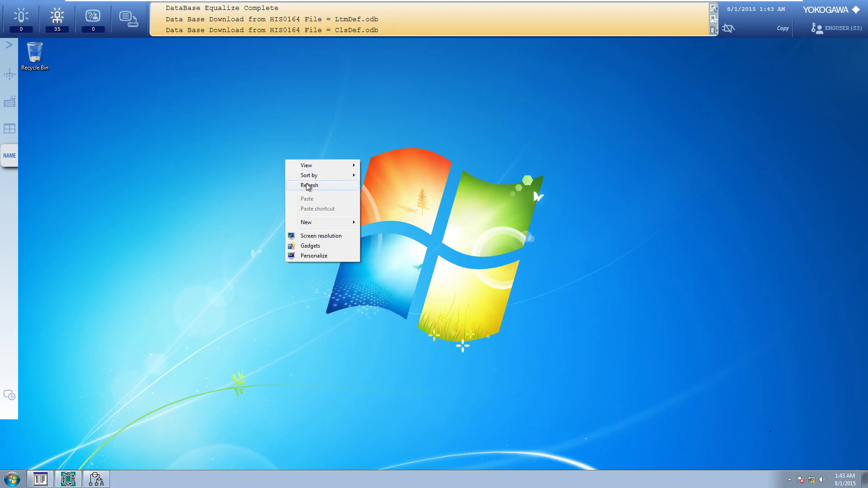
left_click(306, 183)
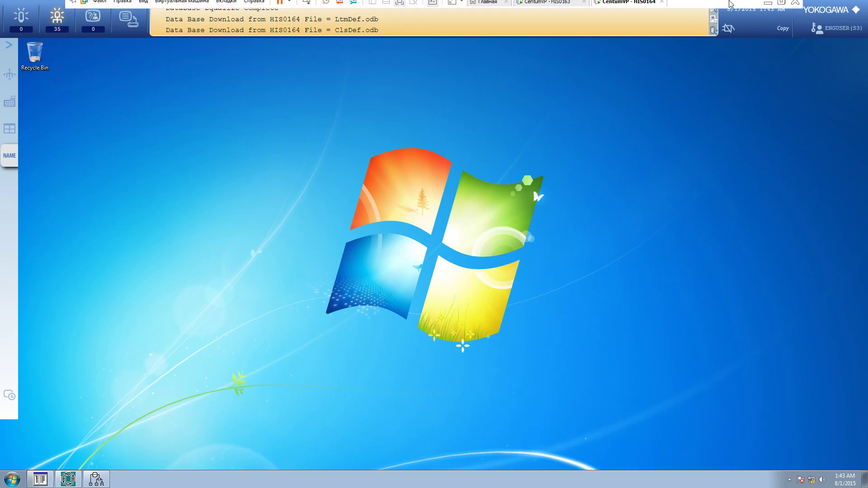
- Leave the virtual machine's full-screen view and minimise System View on HIS0163 before returning to HIS0164
left_click(783, 8)
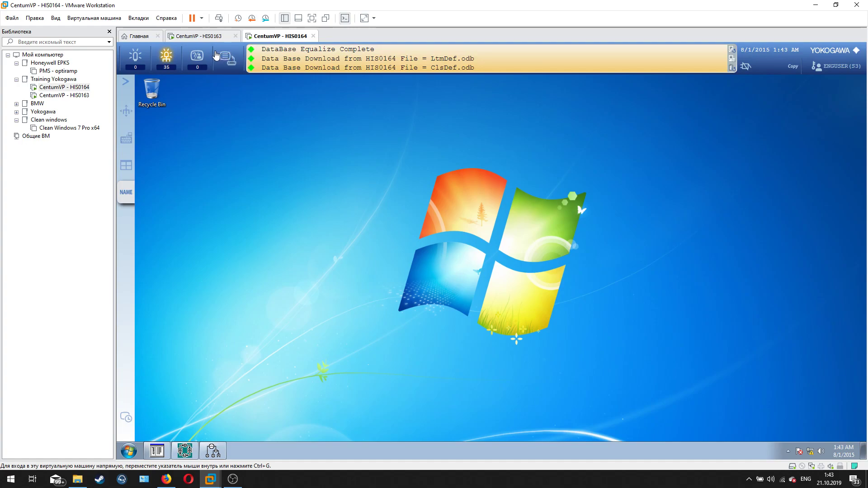
left_click(200, 39)
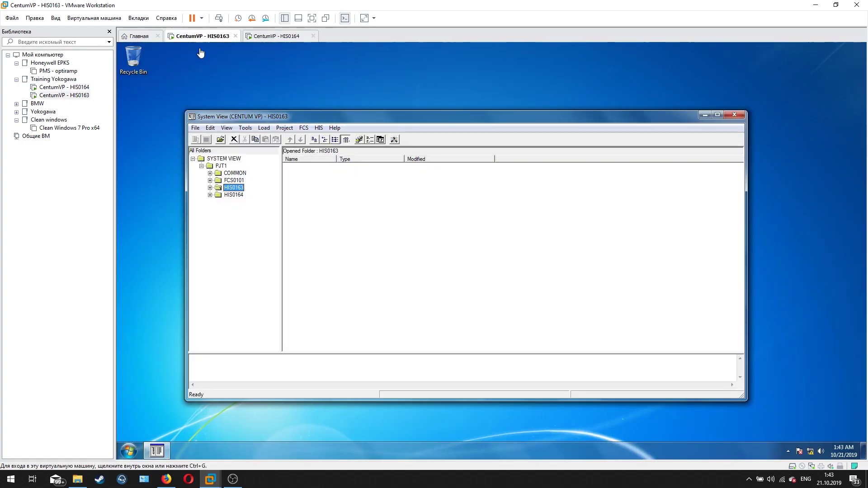
left_click(705, 115)
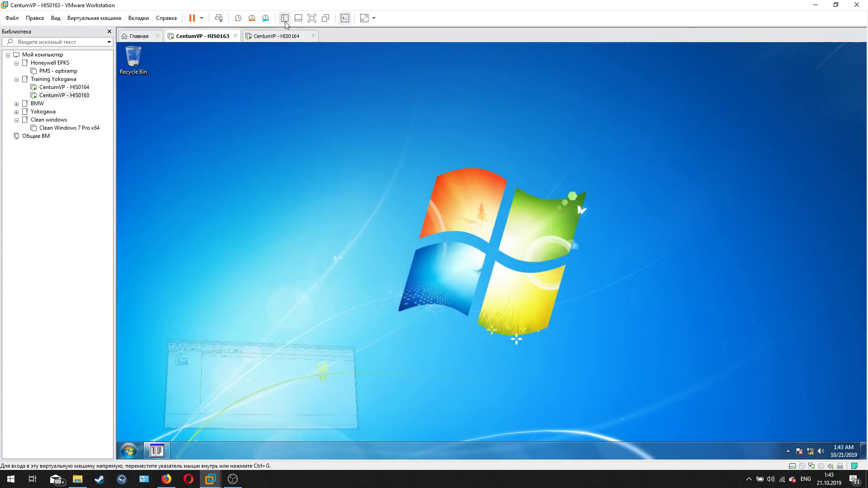
left_click(265, 37)
left_click(129, 451)
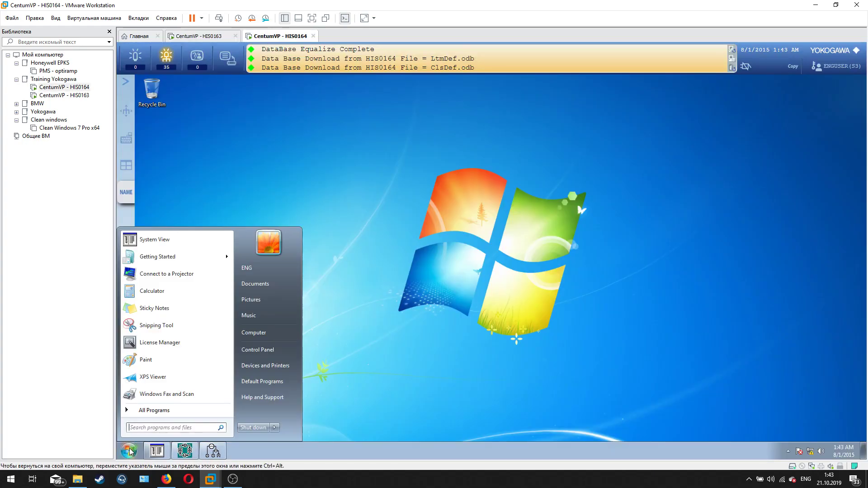
left_click(471, 329)
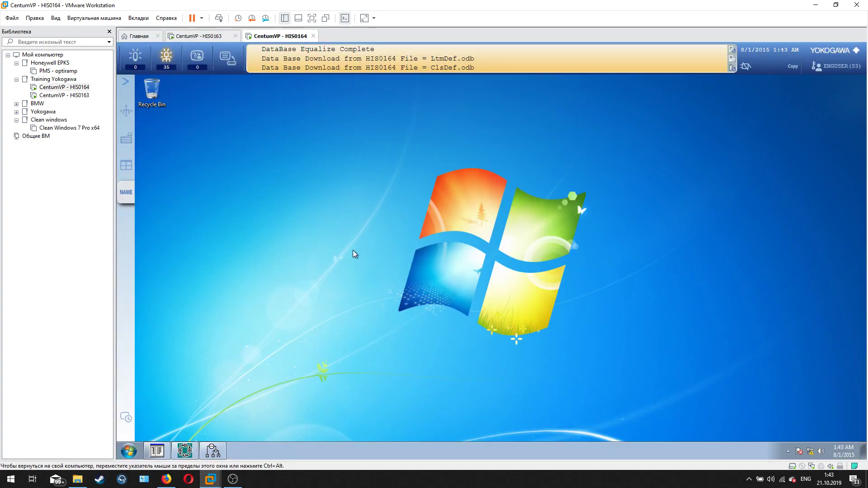
left_click(207, 37)
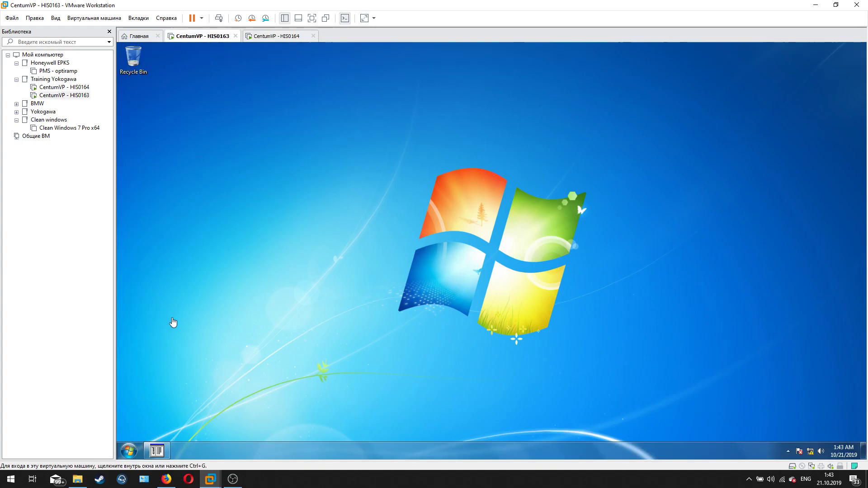
left_click(157, 451)
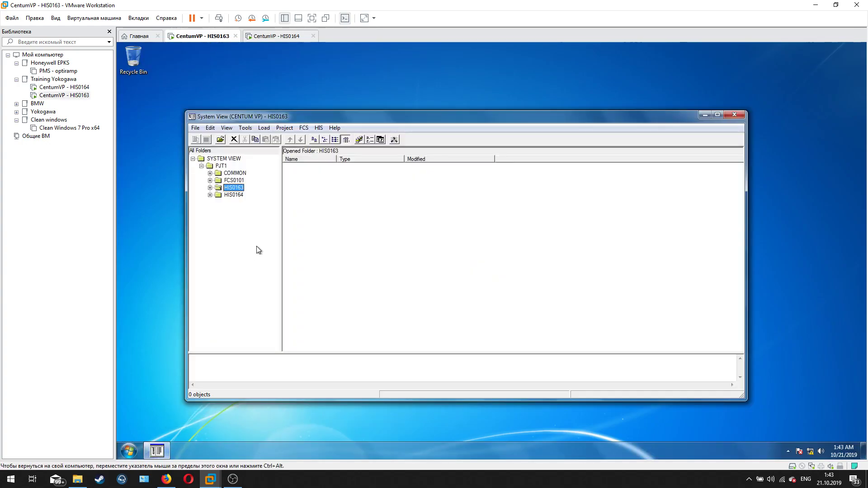
left_click(704, 115)
left_click(260, 37)
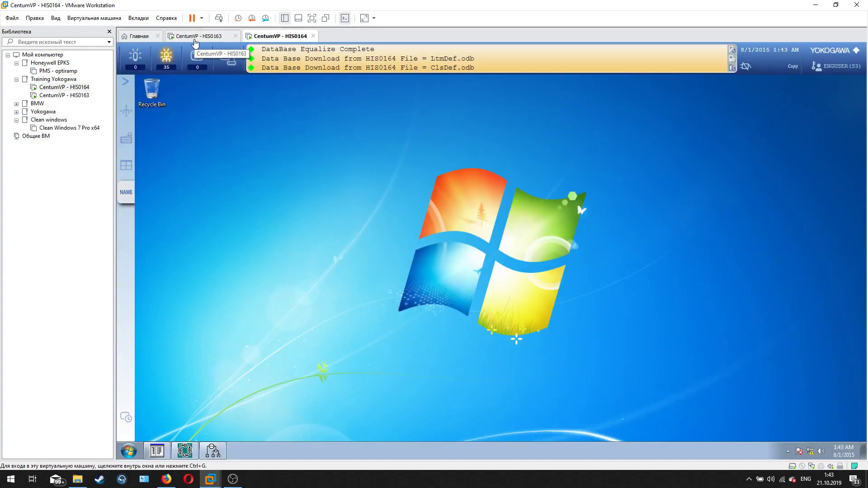
left_click_drag(345, 143, 610, 349)
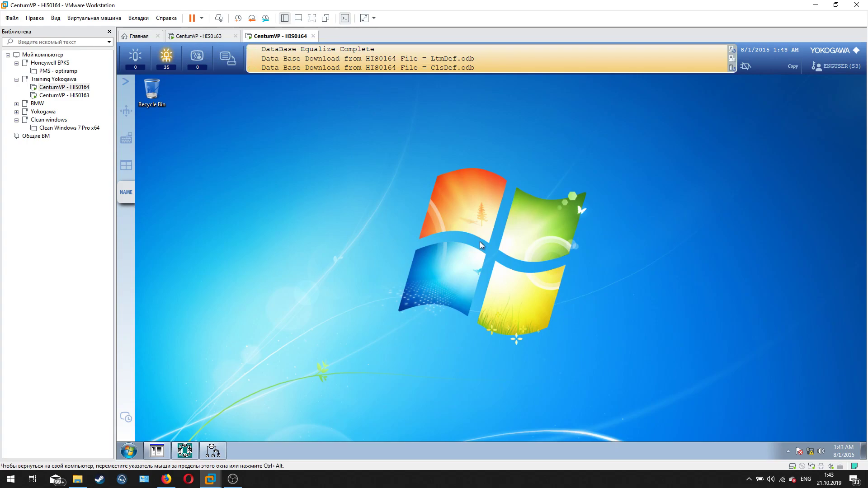
left_click_drag(342, 139, 627, 370)
left_click_drag(349, 139, 601, 360)
left_click(213, 41)
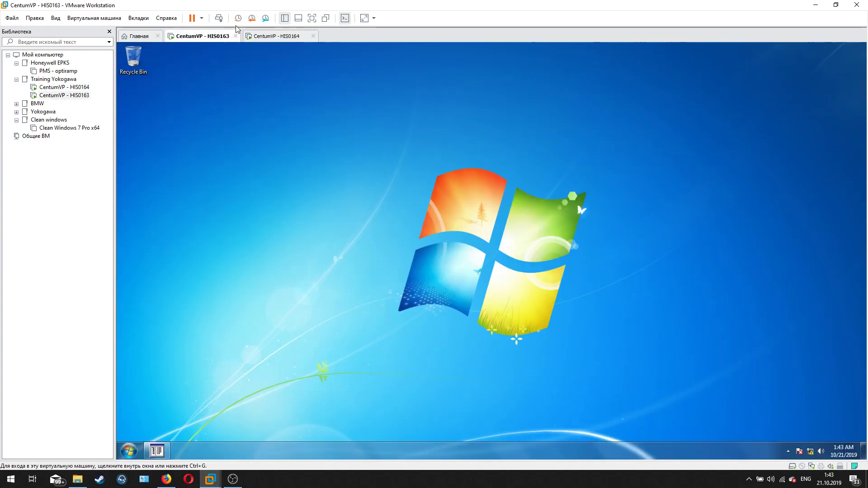
left_click(259, 40)
left_click(217, 43)
left_click(283, 43)
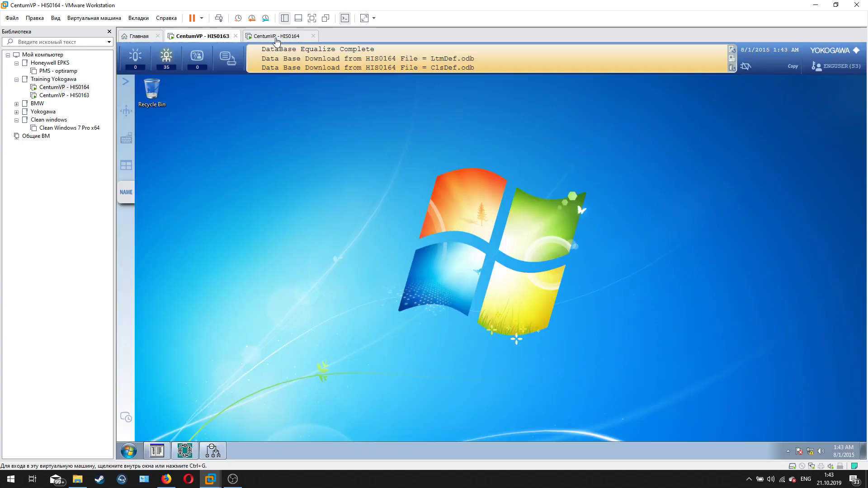
left_click(202, 39)
left_click(276, 42)
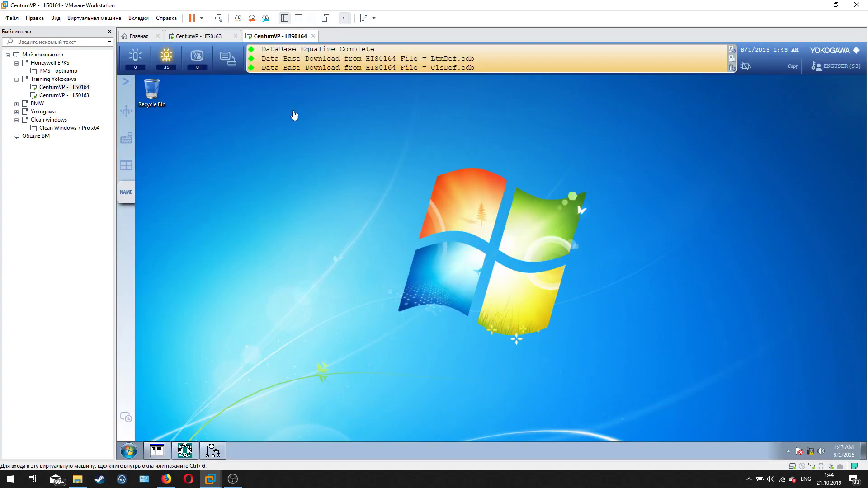
left_click_drag(360, 145, 615, 348)
left_click(209, 39)
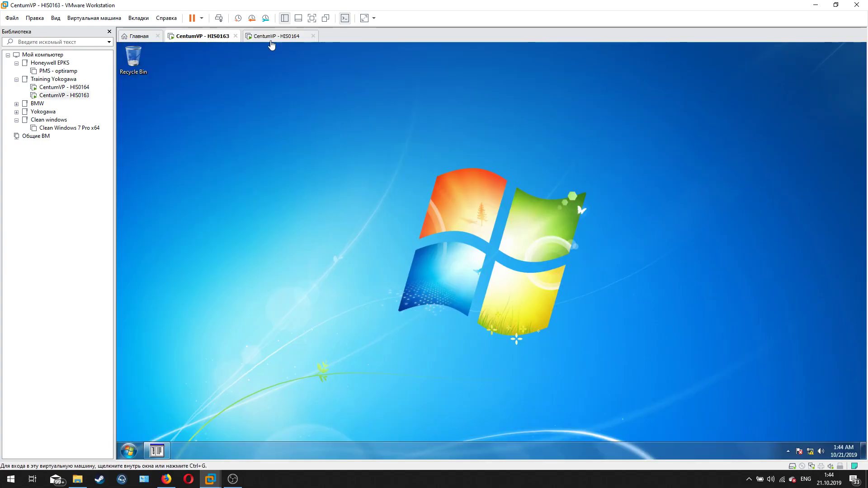
left_click(272, 37)
left_click_drag(354, 145, 617, 374)
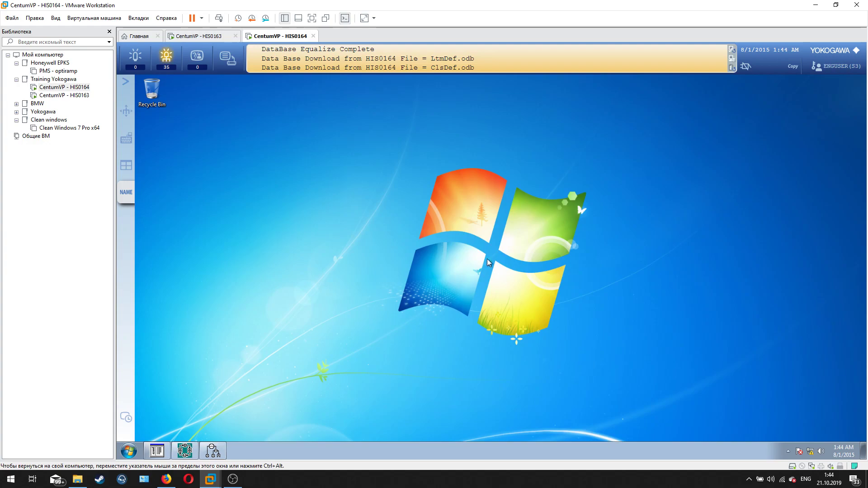
left_click_drag(346, 158, 625, 342)
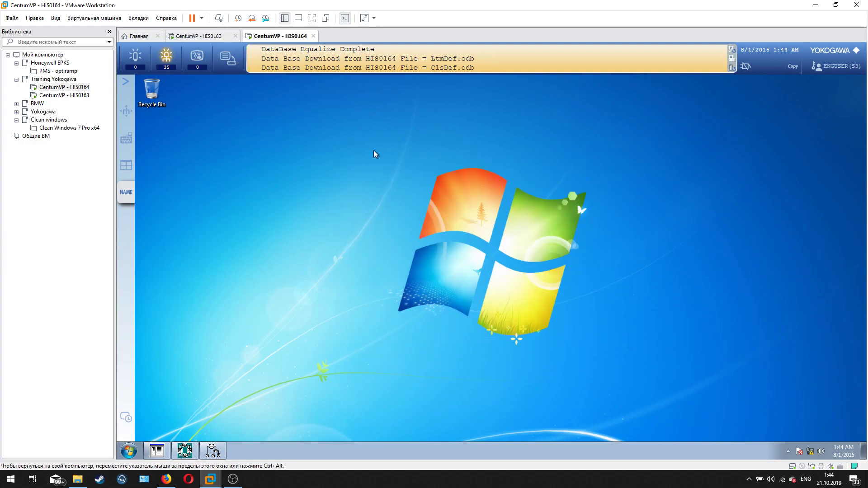
left_click_drag(347, 147, 643, 371)
left_click(233, 479)
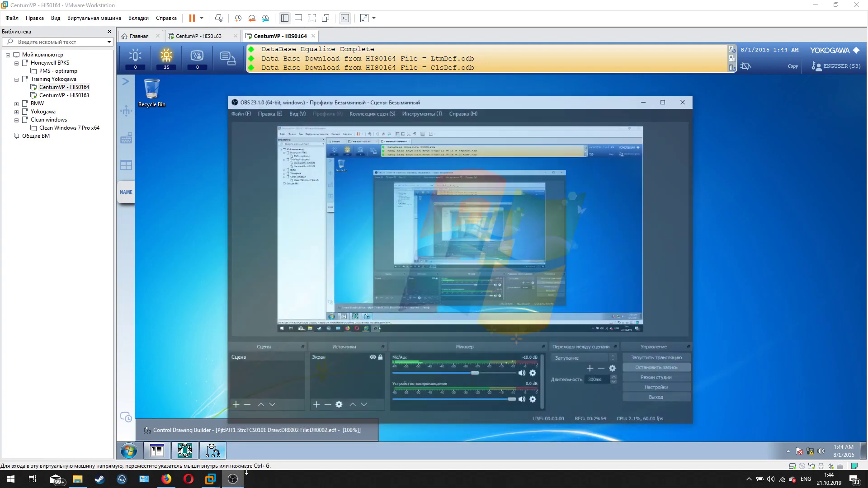